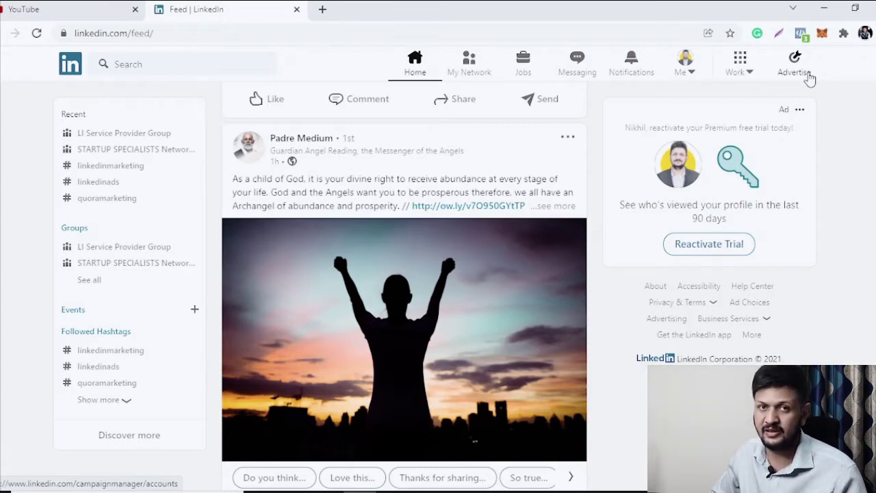
- Open the Create a LinkedIn Page form for a small business and review its identity, company and profile detail fields
click(744, 77)
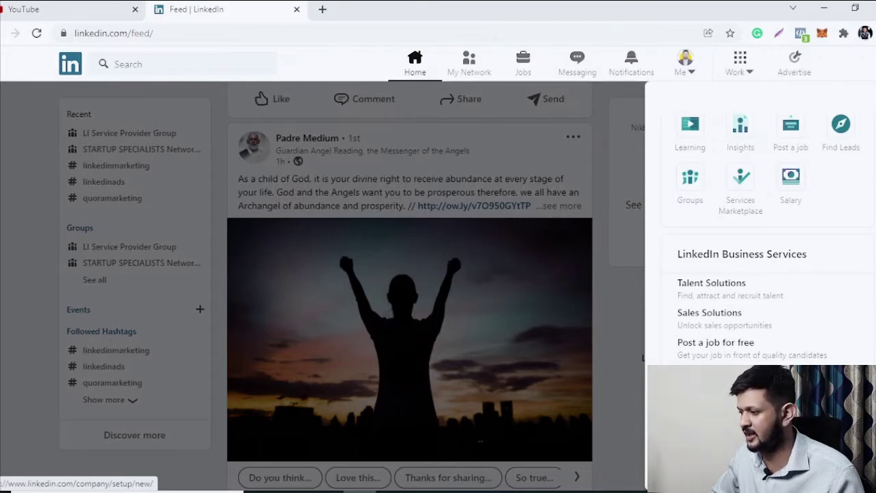
click(712, 384)
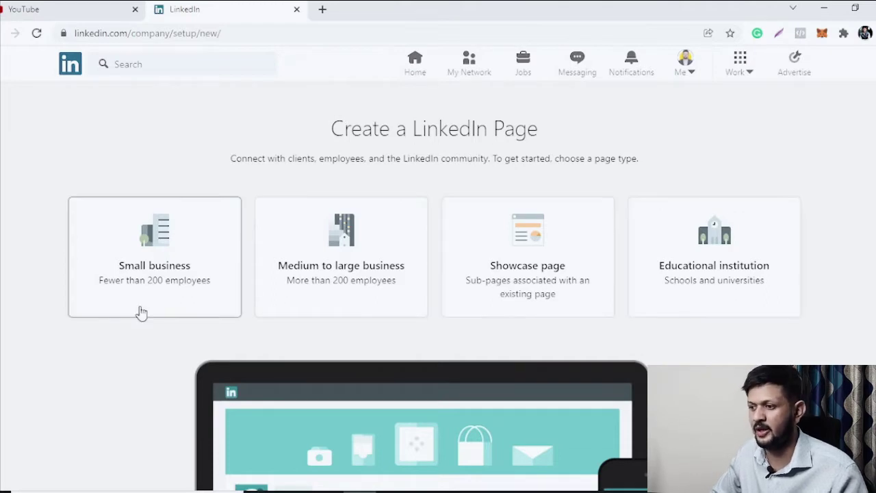
click(184, 262)
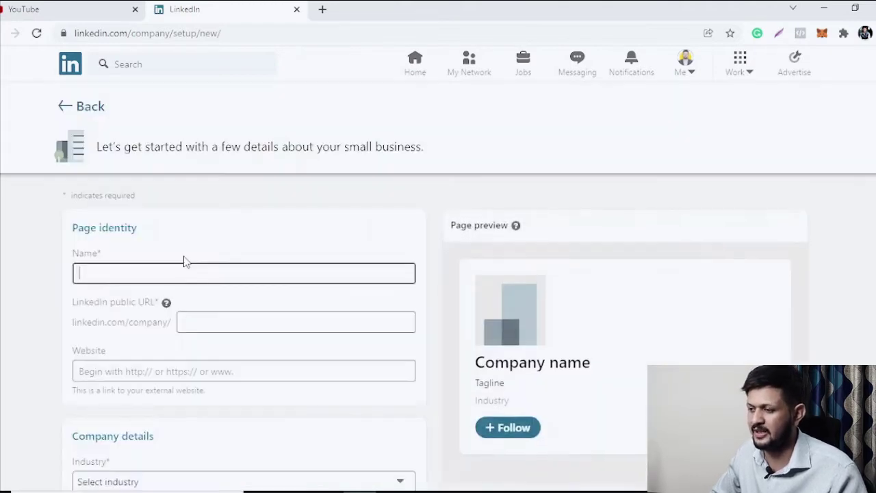
scroll(208, 223, down, 1)
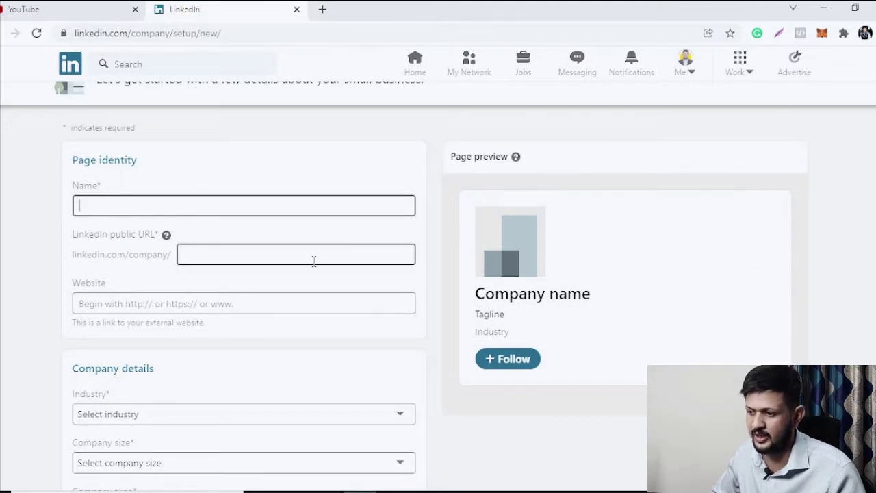
scroll(274, 309, down, 5)
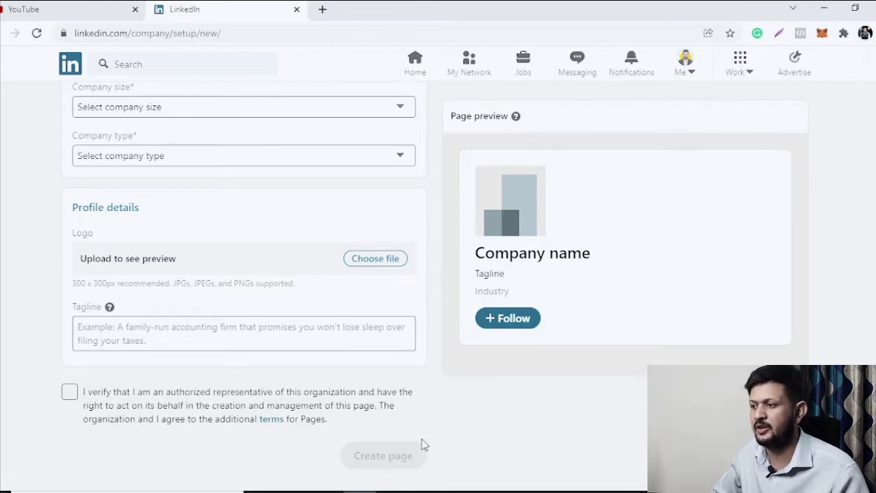
scroll(425, 438, up, 6)
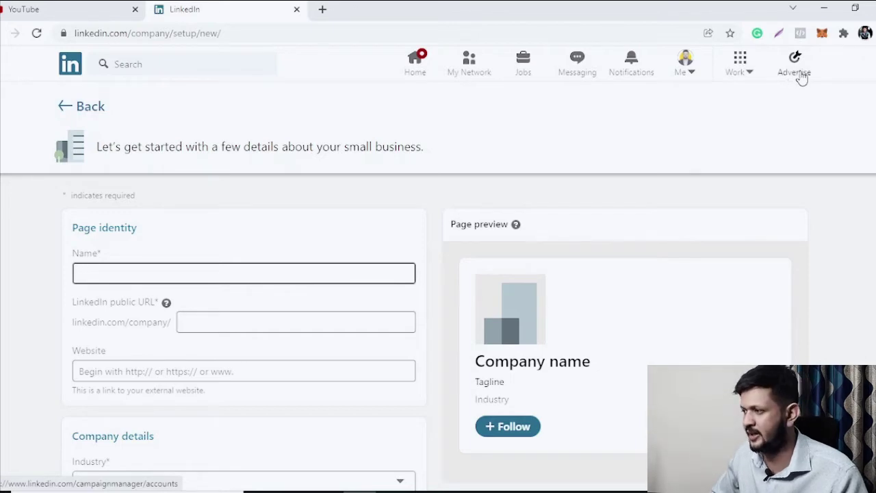
- Open Campaign Manager from LinkedIn's advertising option
click(747, 75)
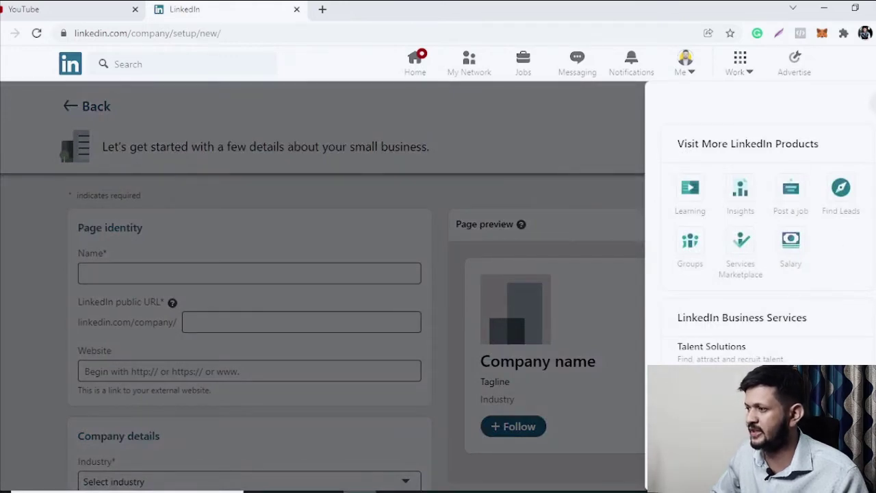
click(800, 72)
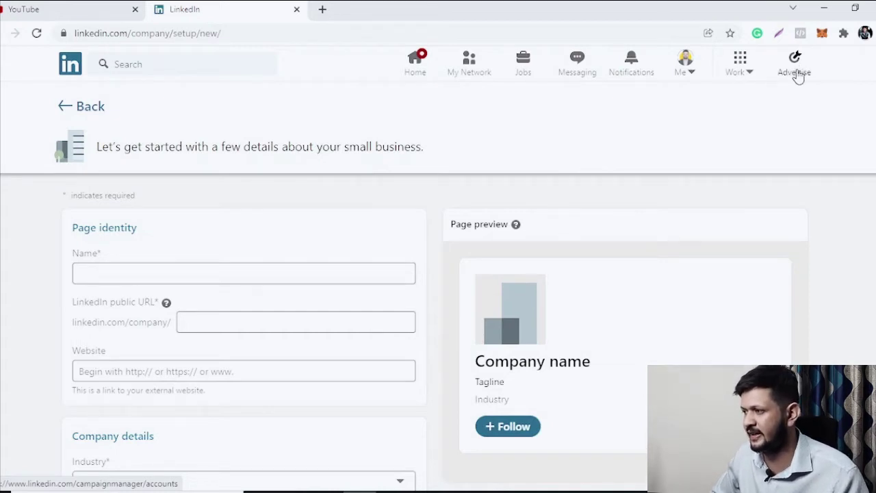
click(797, 74)
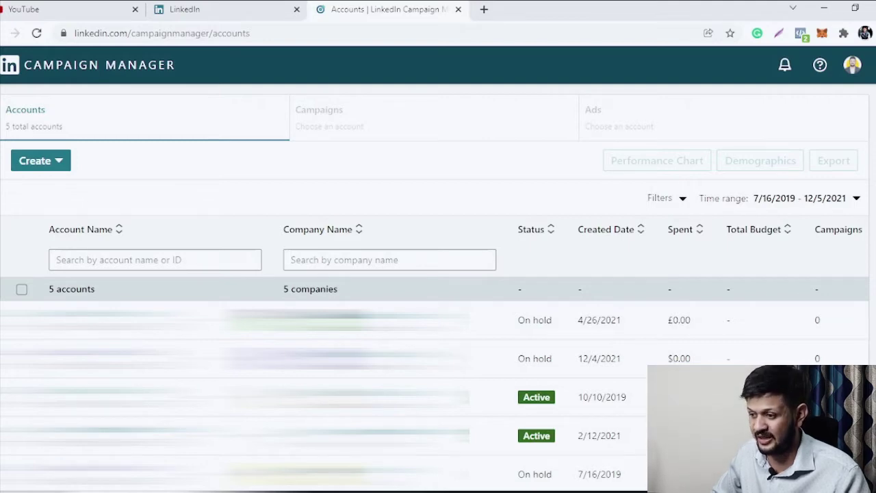
- Open the form for creating an ad account, review its name, currency and LinkedIn Page fields, and close it without saving
click(59, 167)
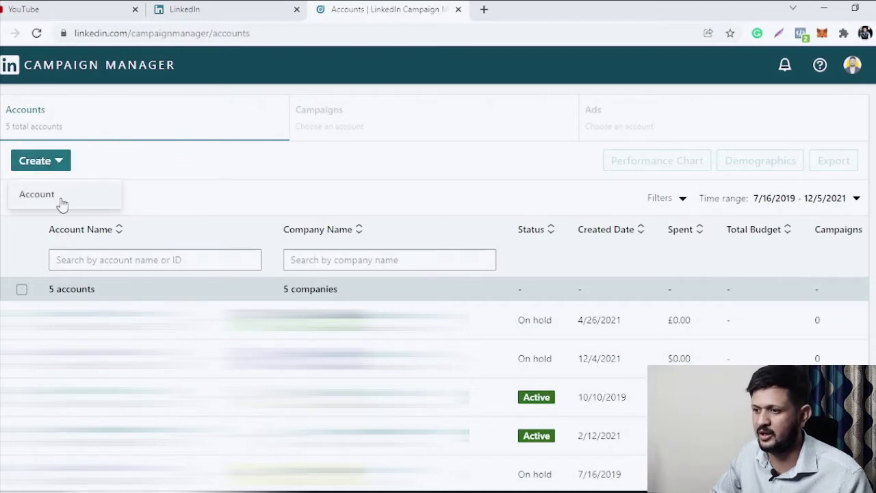
click(61, 200)
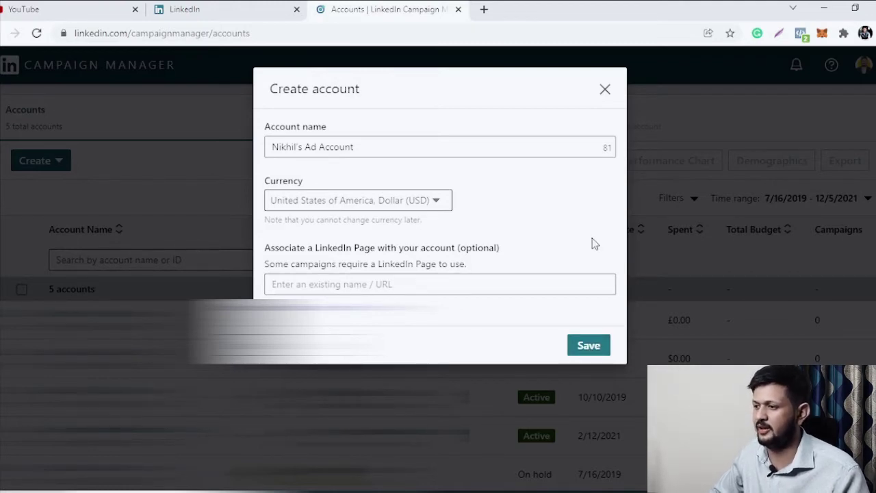
click(606, 90)
- Open the GrowthMap Digital ad account's Insight Tag page and start installing the tag
scroll(210, 269, down, 2)
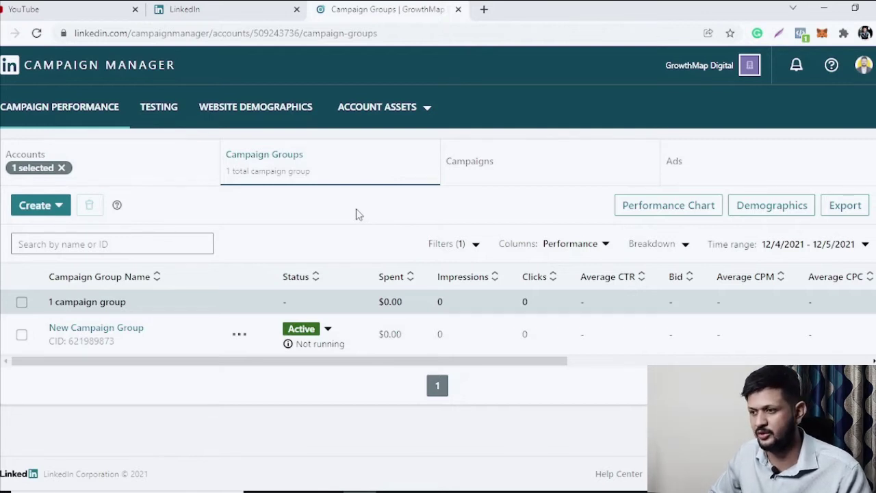
click(419, 111)
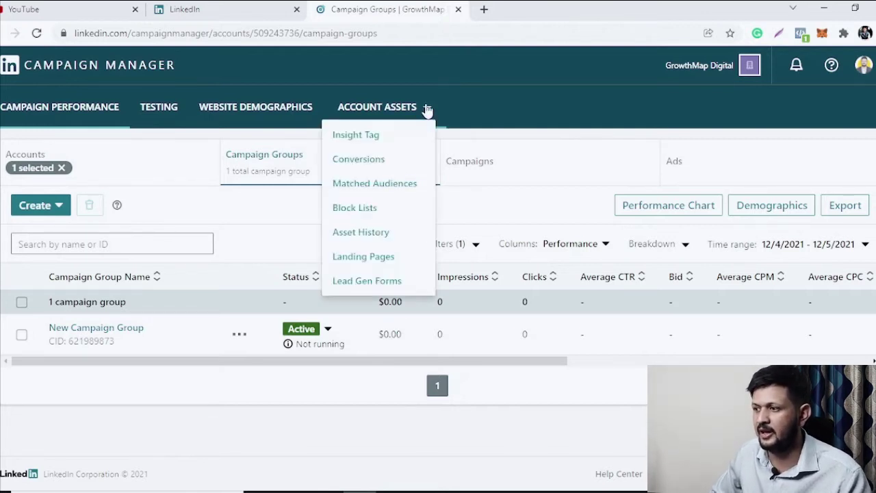
click(367, 139)
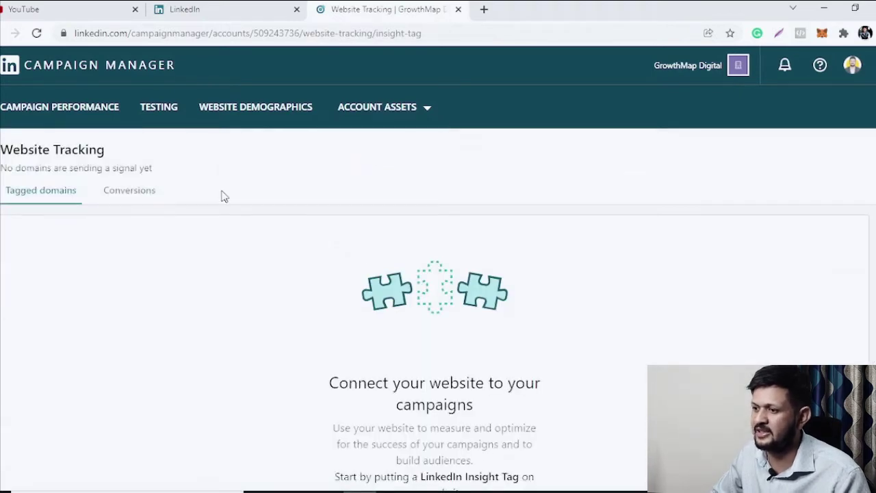
scroll(145, 202, down, 2)
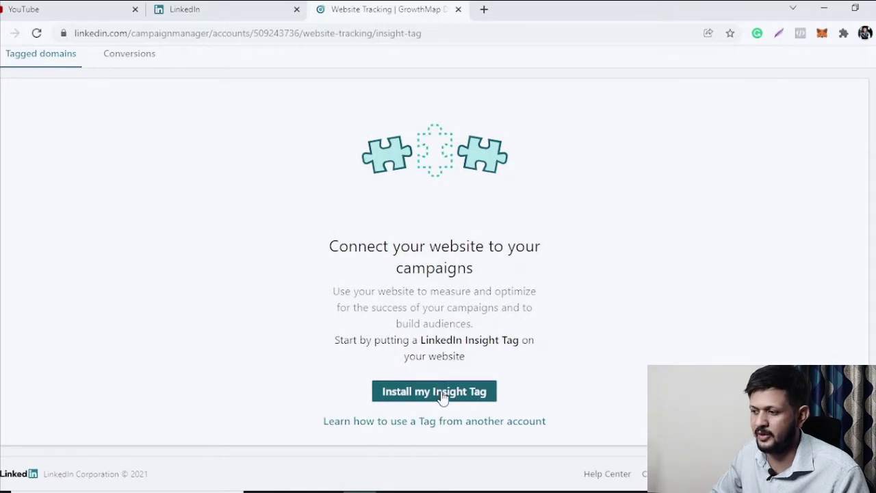
click(442, 396)
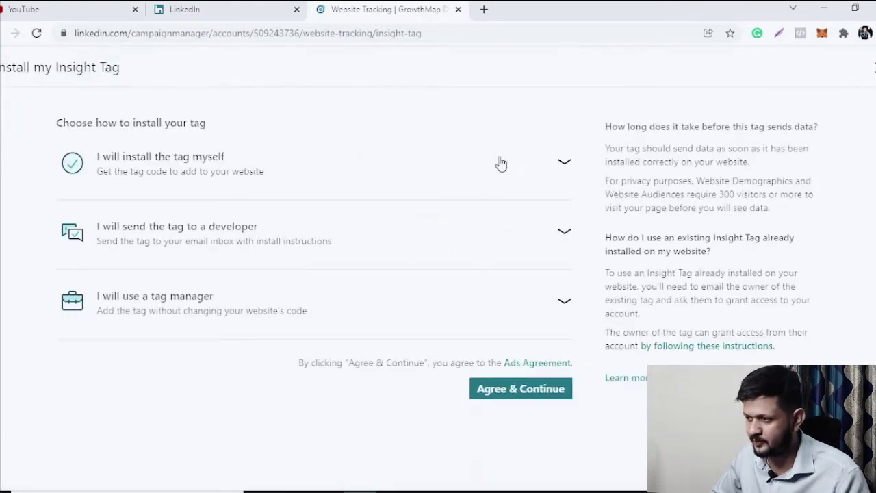
- Choose to install the tag yourself, copy the Insight Tag code to the clipboard, and close the installation page
click(502, 164)
mouse_move(294, 390)
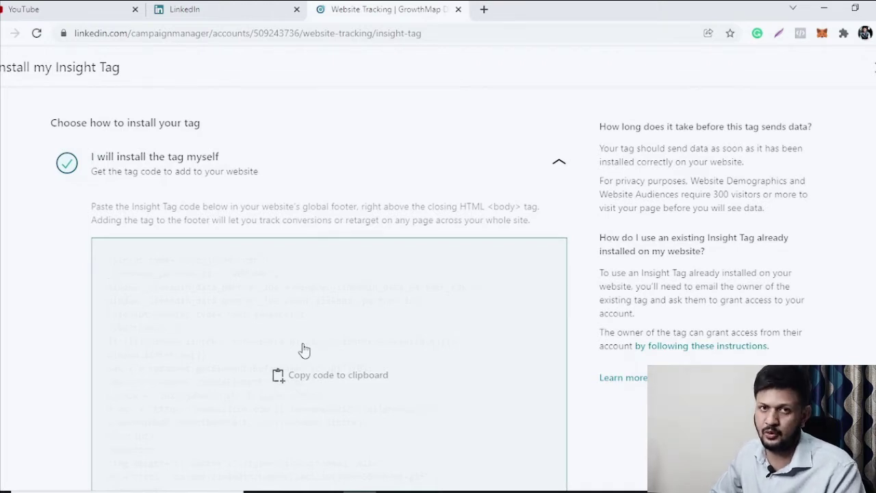
click(319, 380)
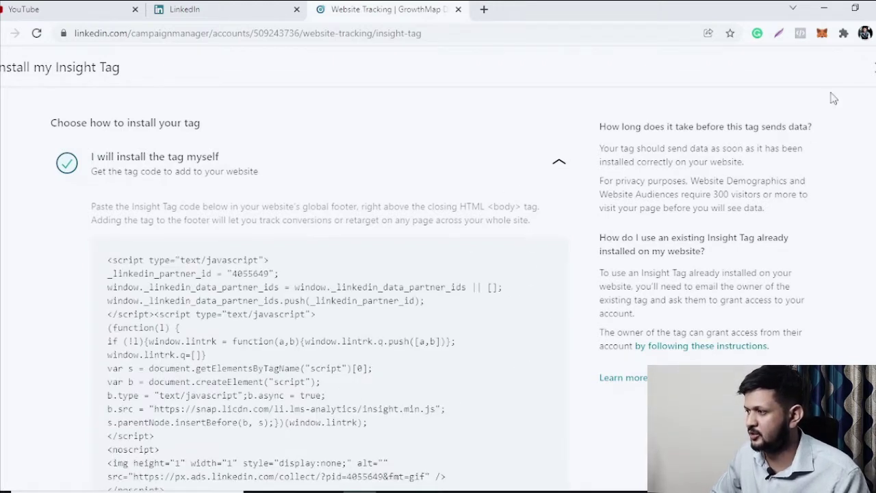
click(874, 69)
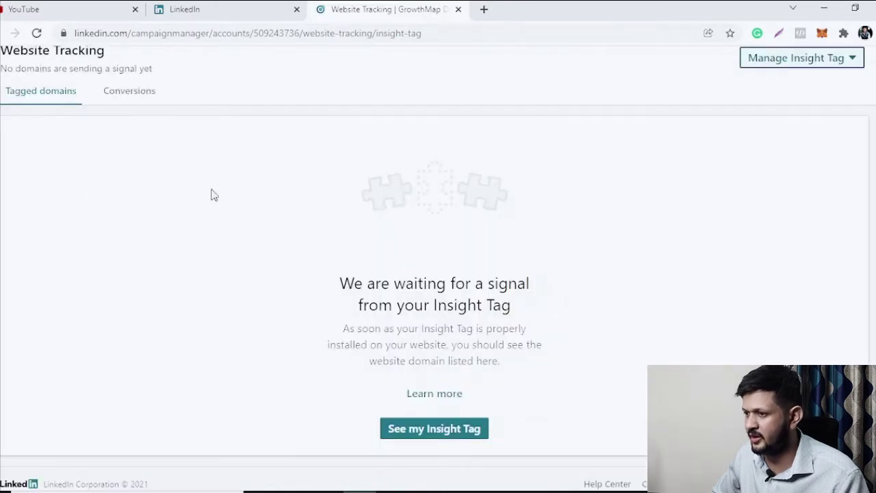
- Return to campaign performance, start a new campaign group and name it NP-MBA-India
scroll(206, 260, up, 2)
click(79, 115)
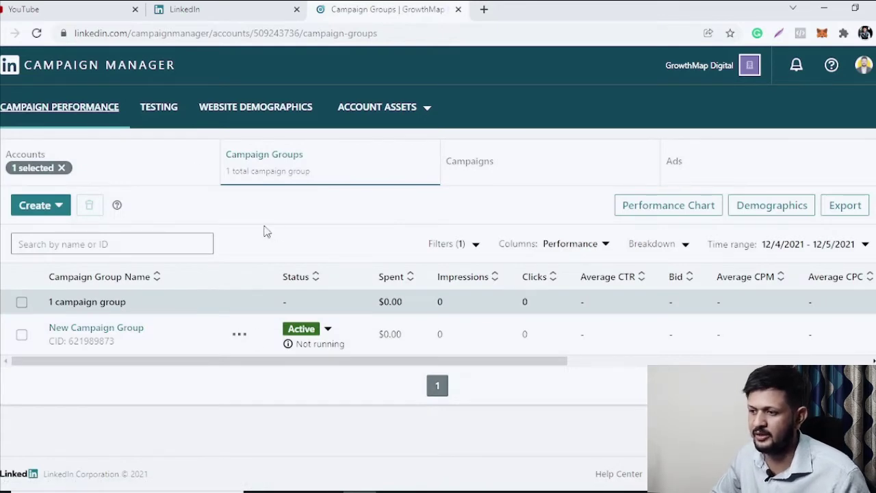
click(57, 211)
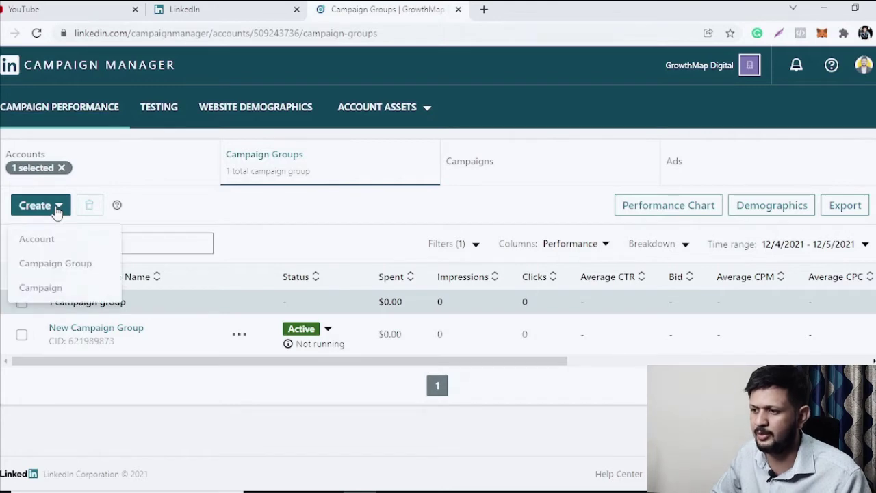
click(53, 269)
click(225, 205)
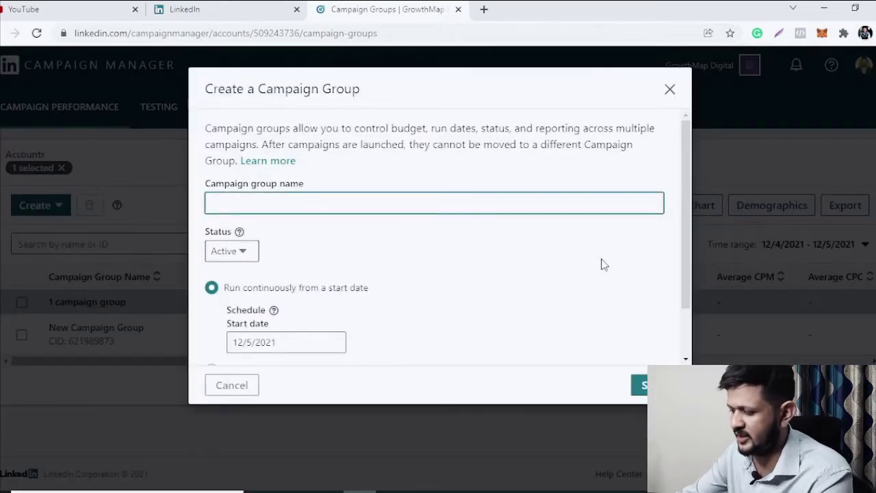
double_click(284, 202)
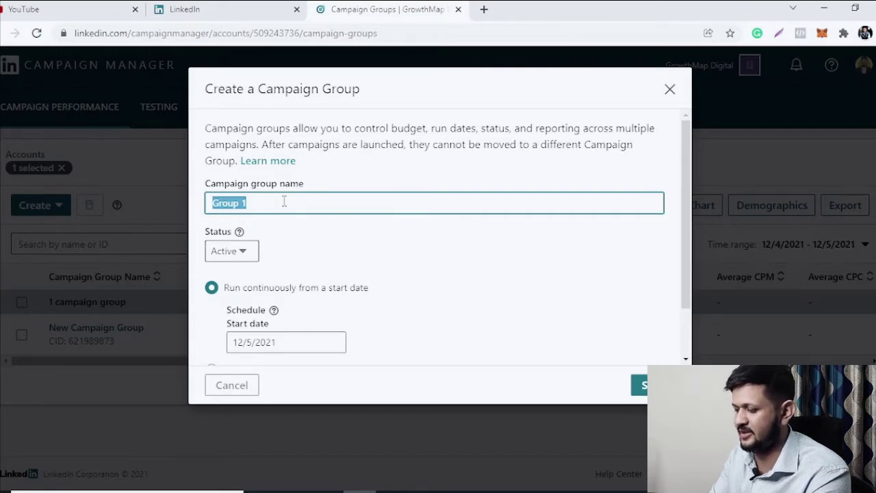
text(NF)
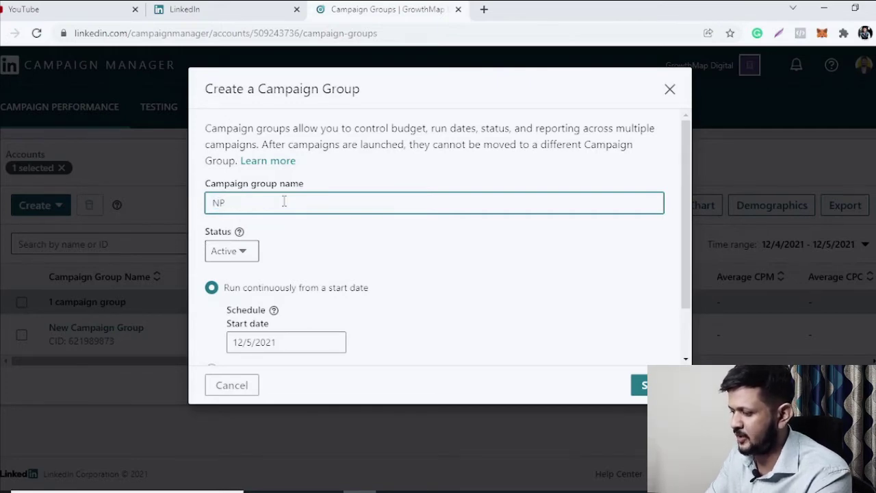
text(-MBA-India)
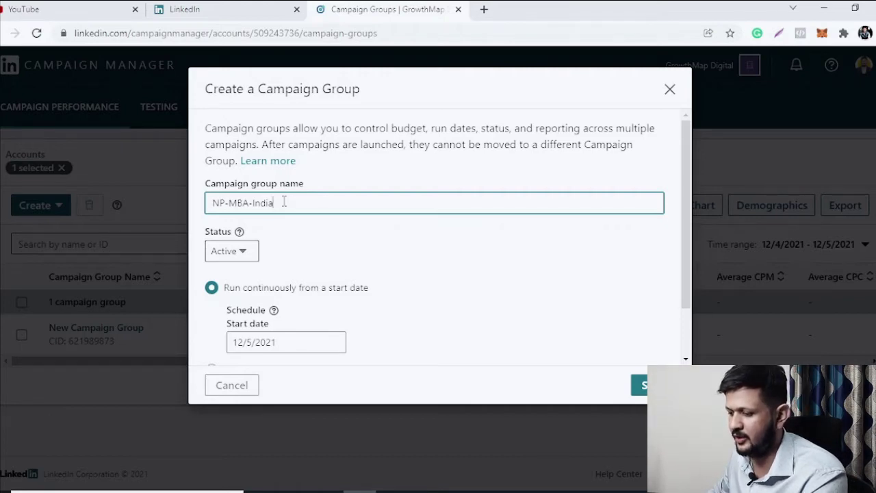
- Copy the campaign group's name and save the group as active, running continuously from 12/5/2021
key(ctrl+a)
key(ctrl+c)
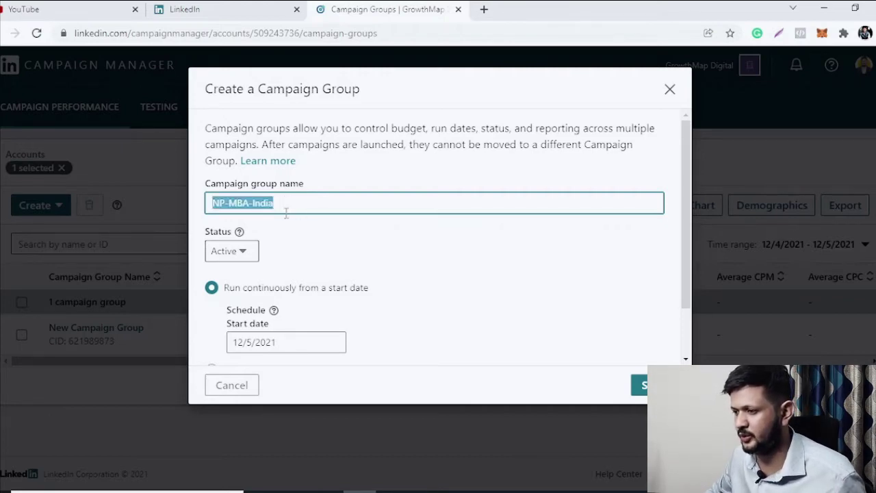
click(370, 250)
scroll(382, 260, down, 1)
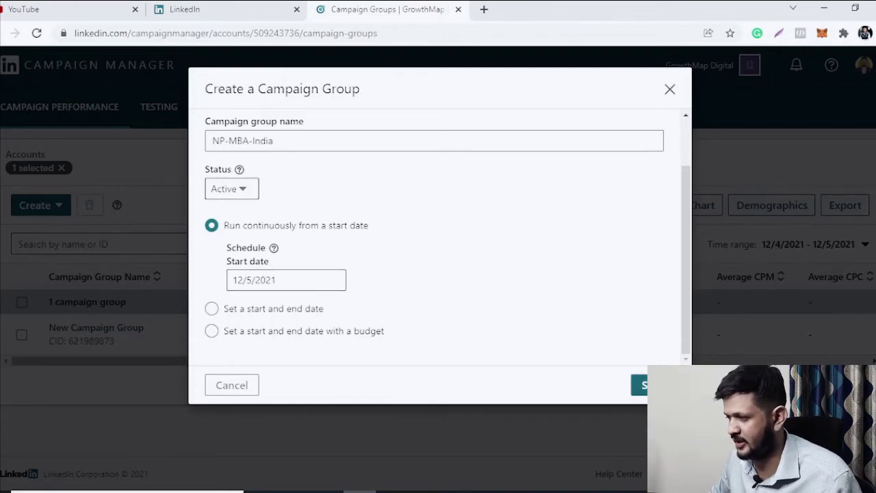
click(639, 385)
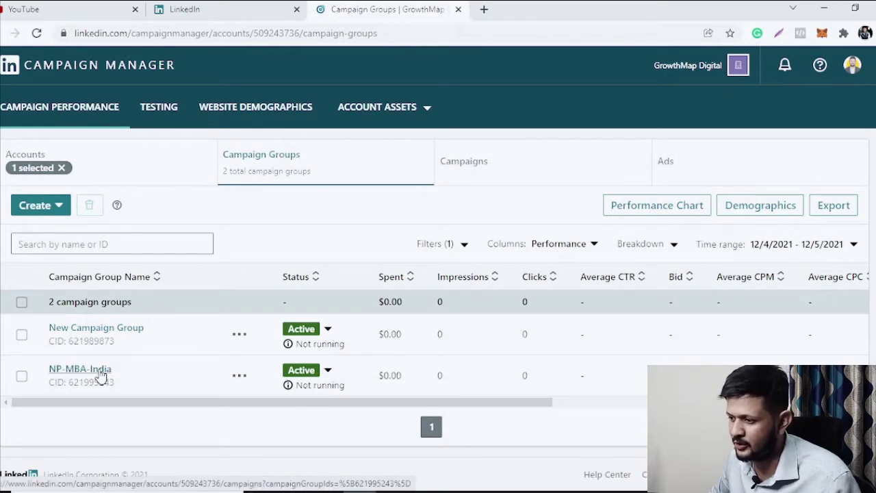
- Start a new campaign inside the NP-MBA-India group and proceed to objective selection
click(100, 371)
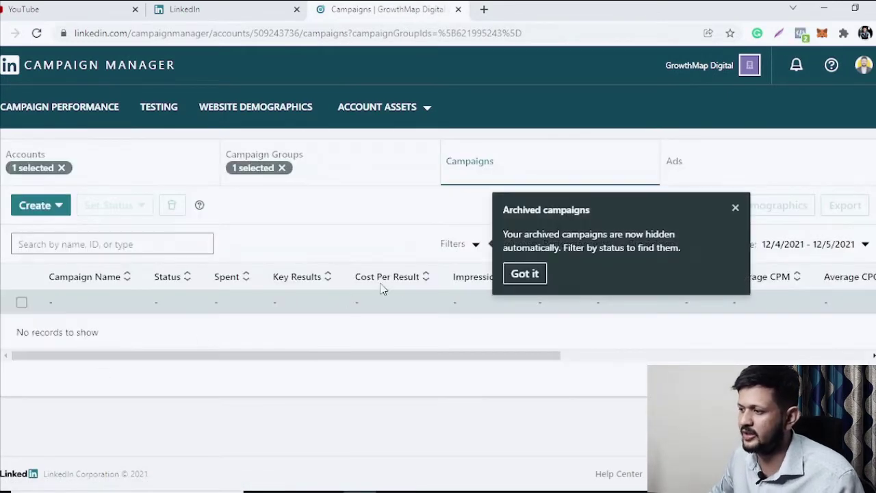
click(735, 207)
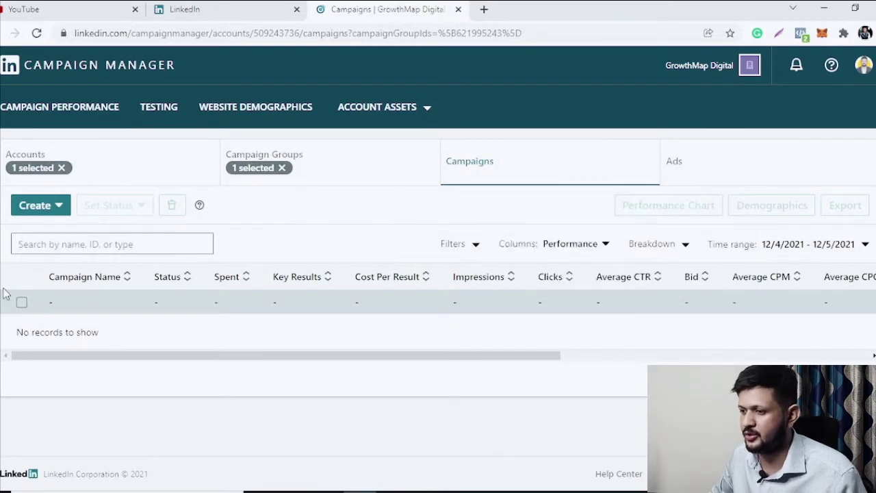
click(44, 208)
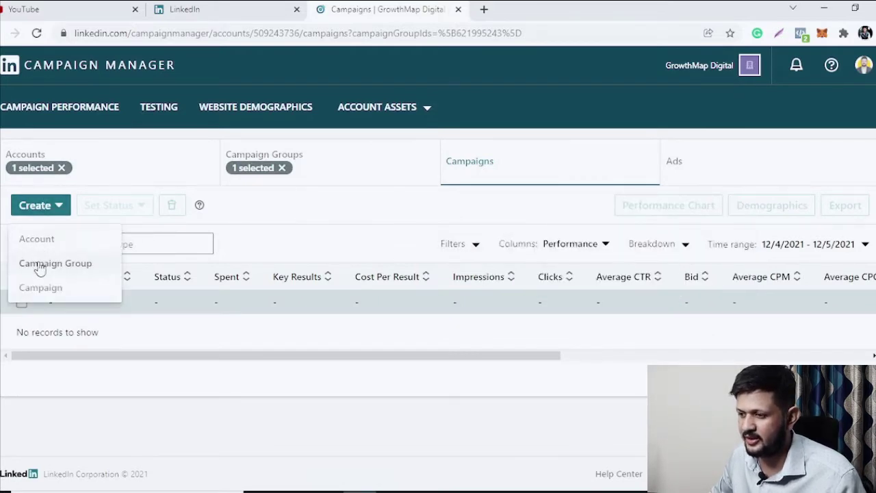
click(38, 290)
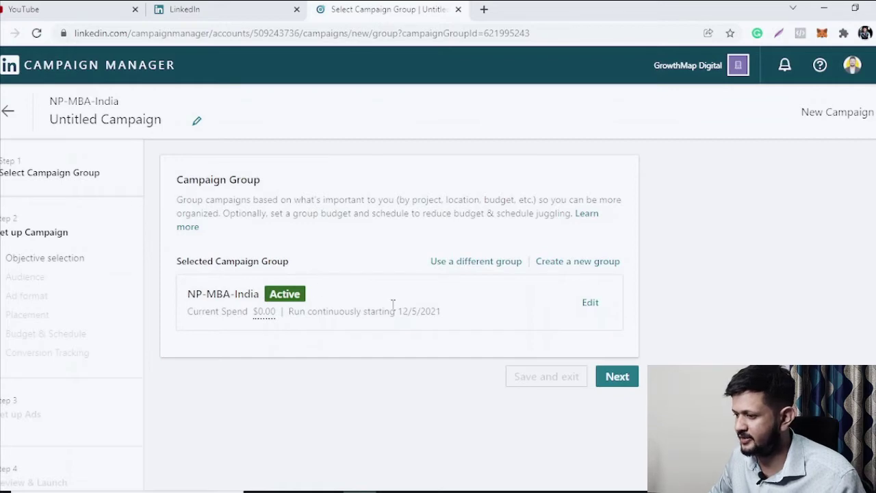
click(626, 381)
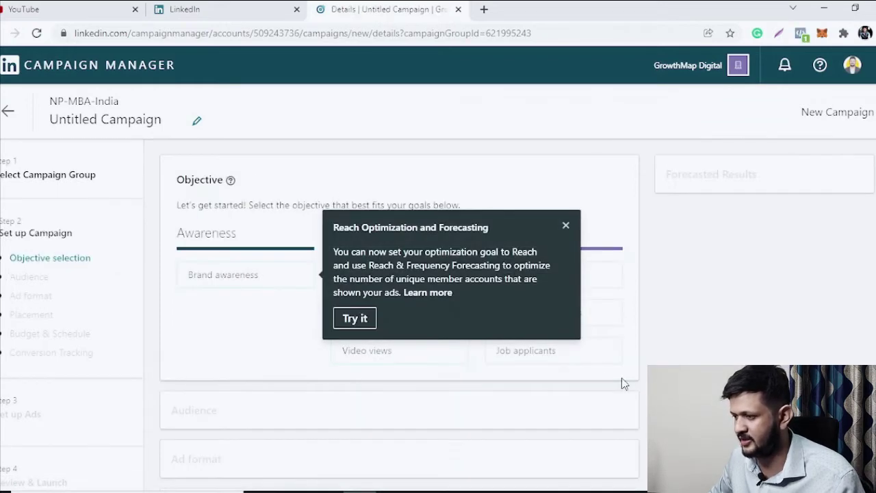
- Rename the untitled campaign as NP-MBA-India-Online
click(198, 122)
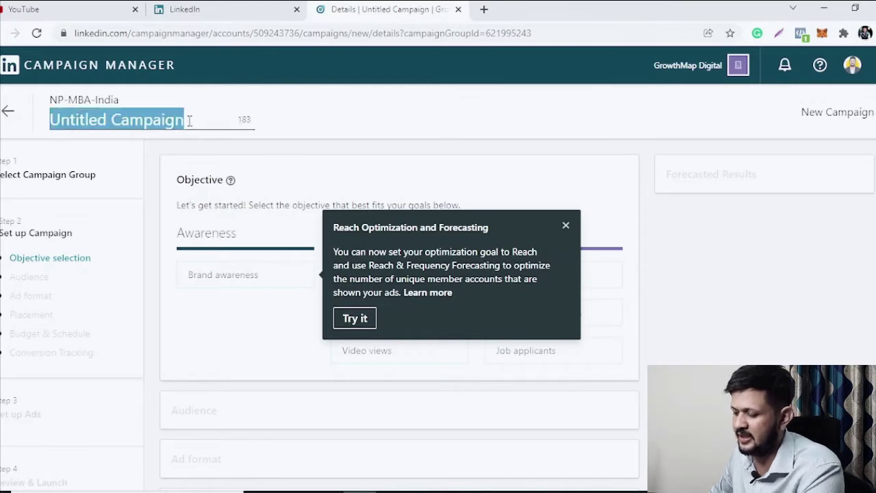
key(ctrl+v)
text(-)
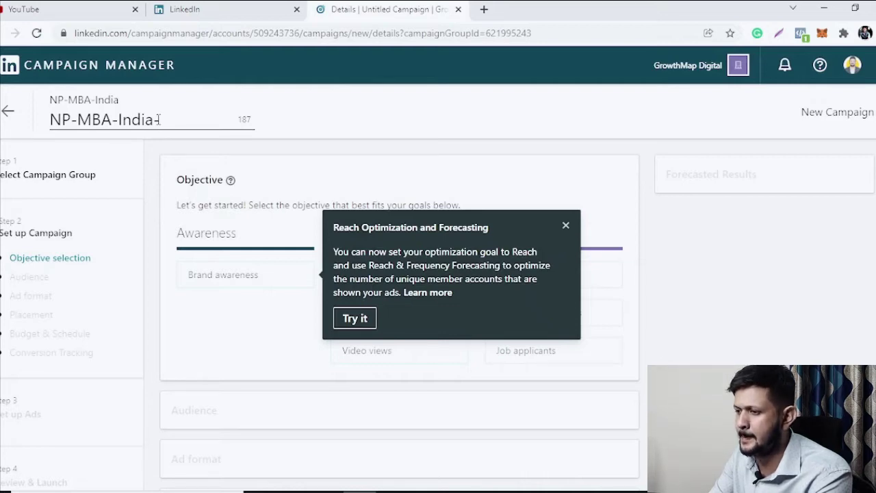
text(Onlinr)
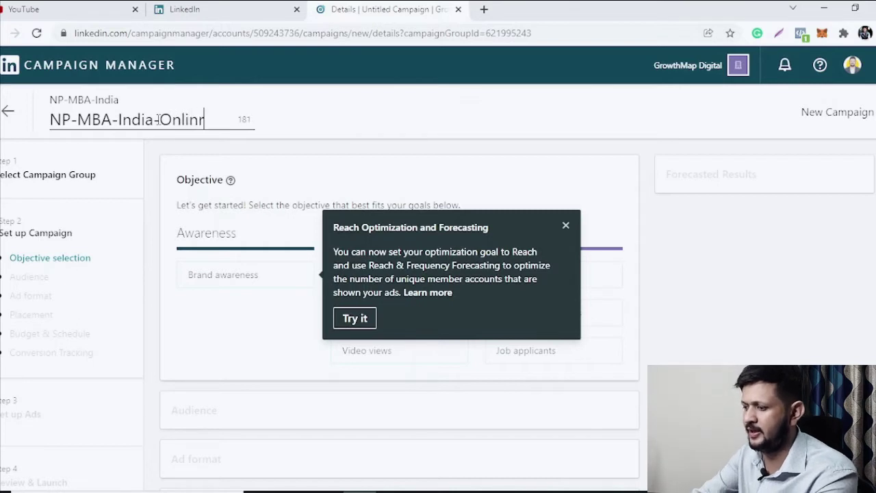
key(BackSpace)
text(e)
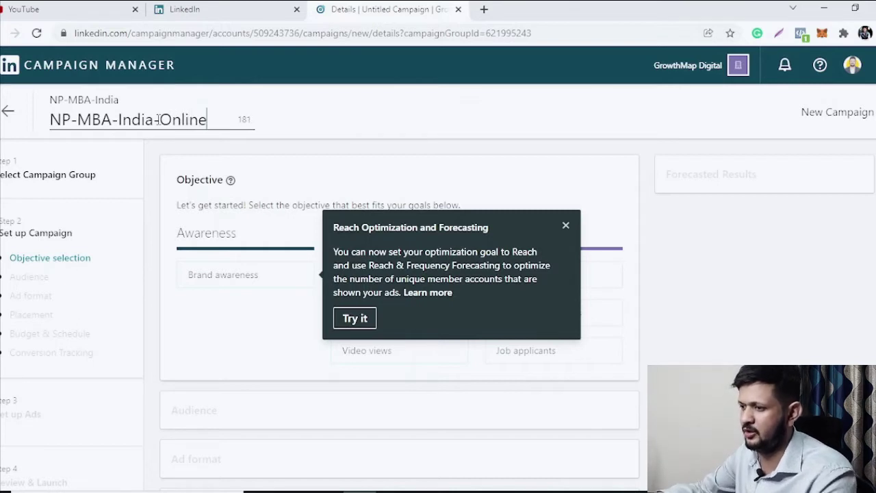
click(296, 138)
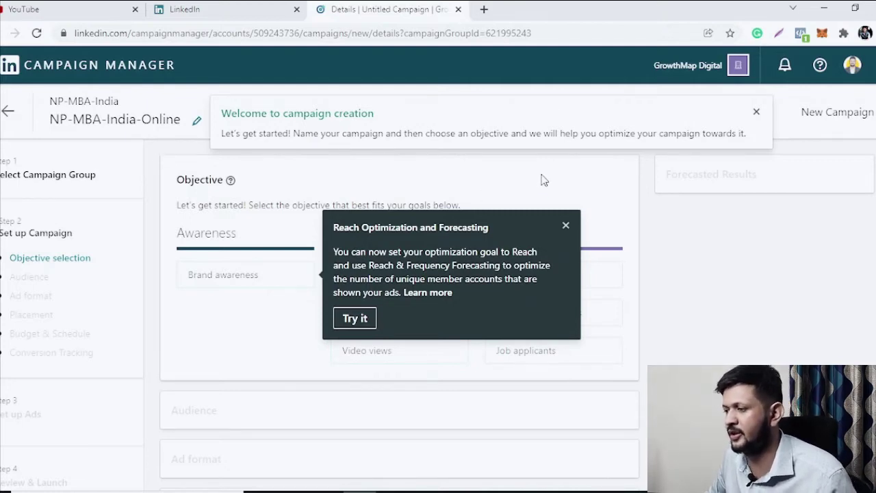
- Dismiss the Reach Optimization and Forecasting tip and choose Website conversions as the campaign objective
click(566, 229)
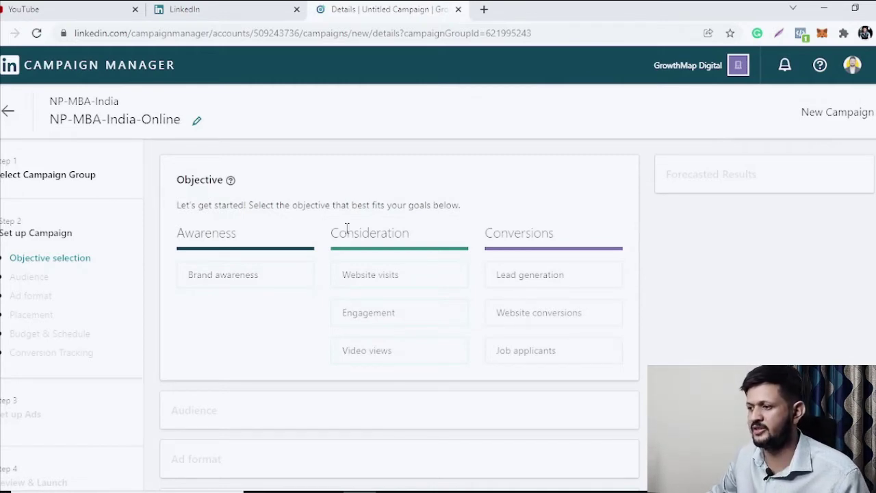
mouse_move(220, 274)
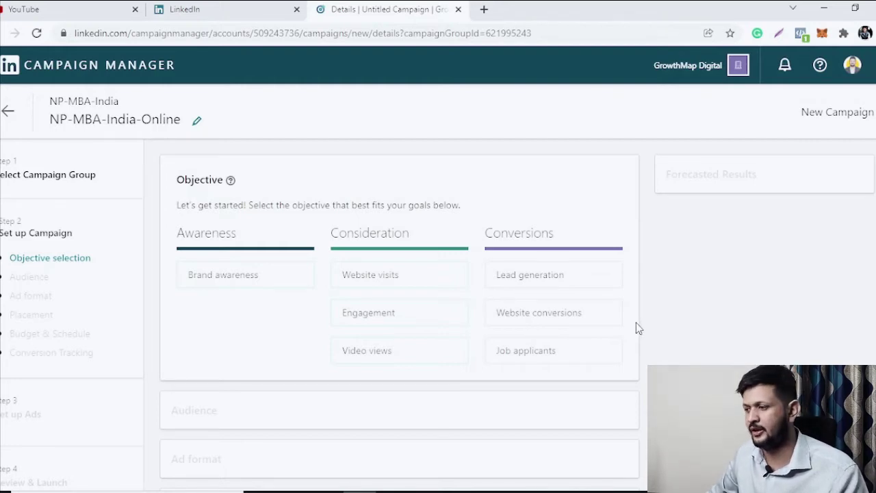
mouse_move(598, 317)
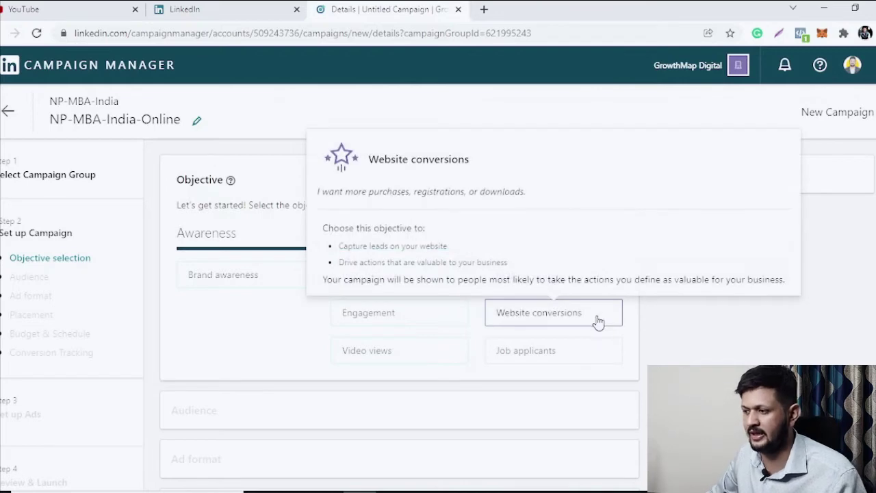
click(598, 317)
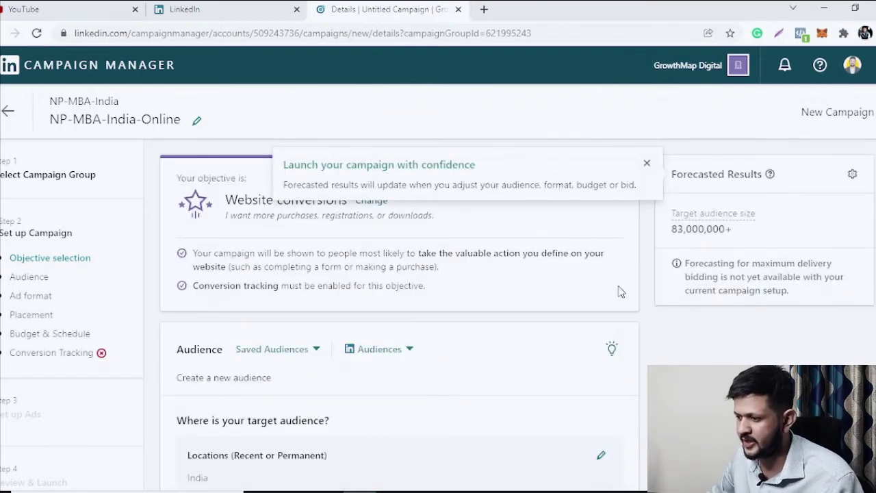
- Open the target audience's location settings for review and close them with India kept as the location
scroll(618, 294, down, 3)
scroll(618, 291, down, 1)
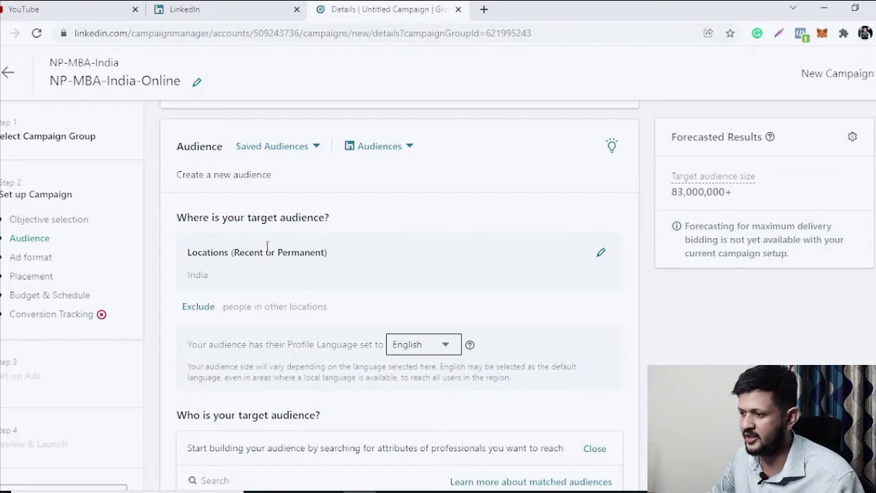
scroll(239, 243, down, 1)
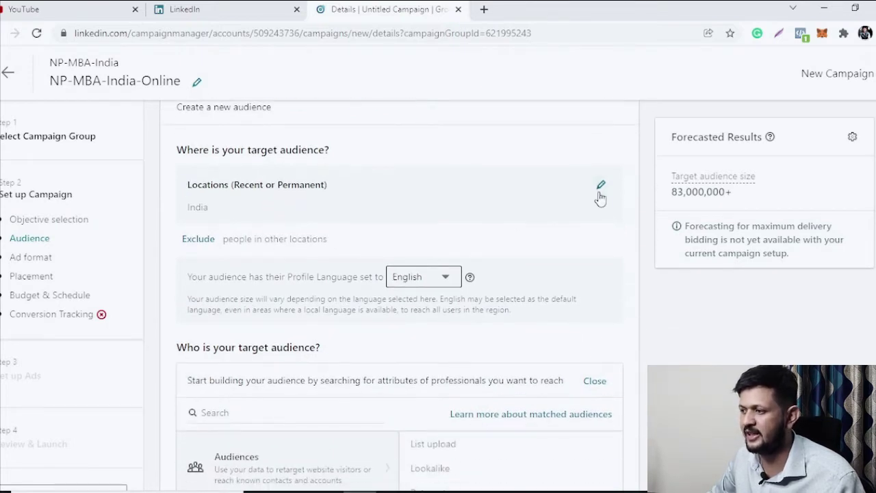
click(601, 187)
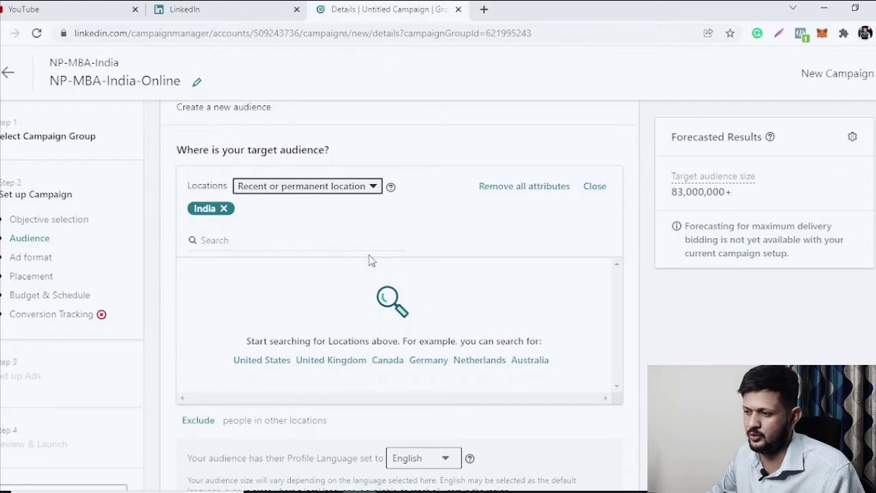
click(215, 236)
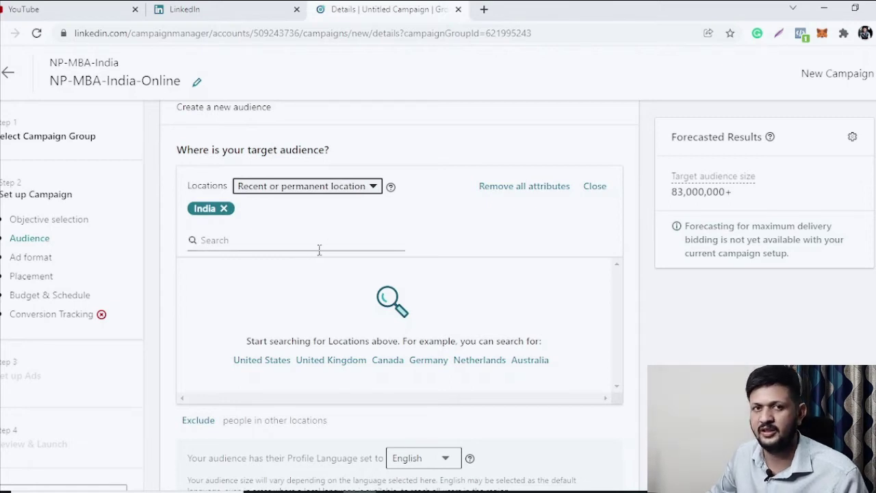
click(597, 188)
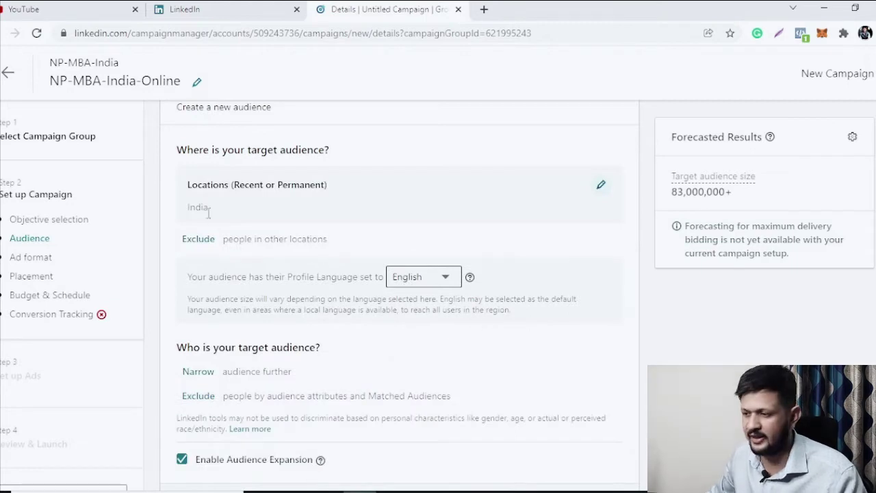
- Review the audience's language and expansion settings, and open the options for narrowing the audience by matched audiences or attributes
scroll(419, 250, down, 1)
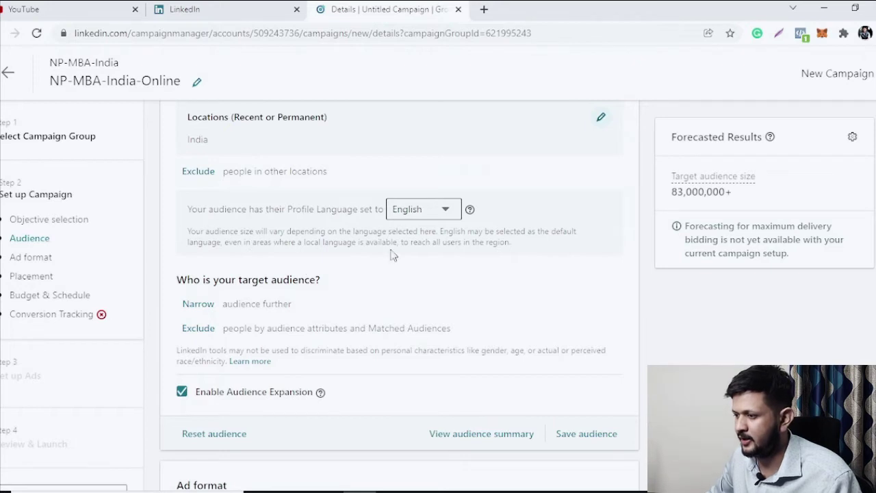
scroll(536, 231, down, 1)
scroll(536, 233, up, 2)
scroll(536, 237, down, 2)
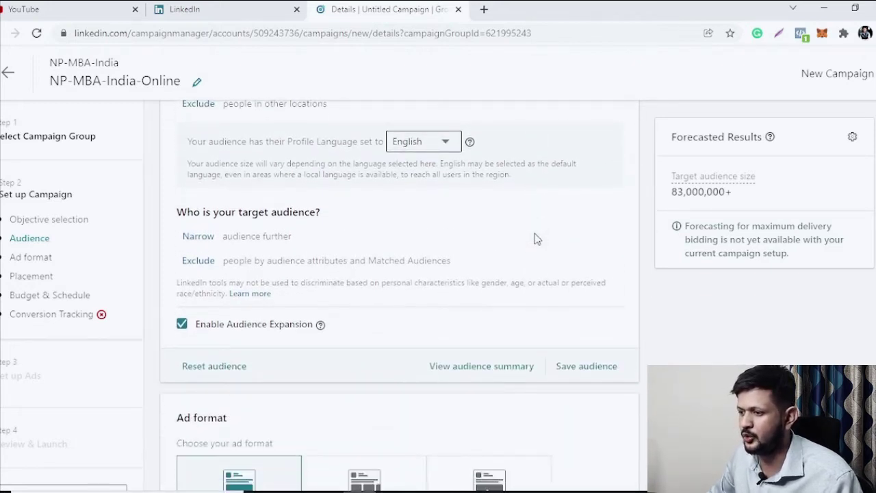
scroll(536, 238, up, 2)
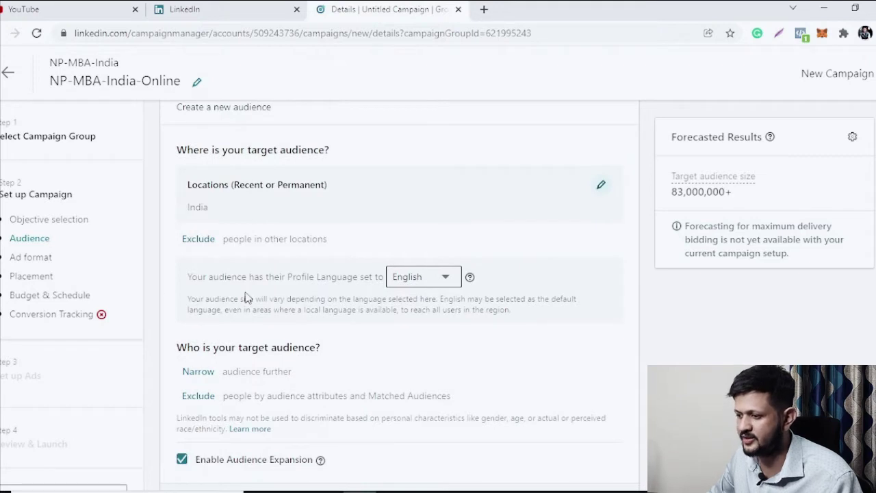
scroll(247, 298, down, 2)
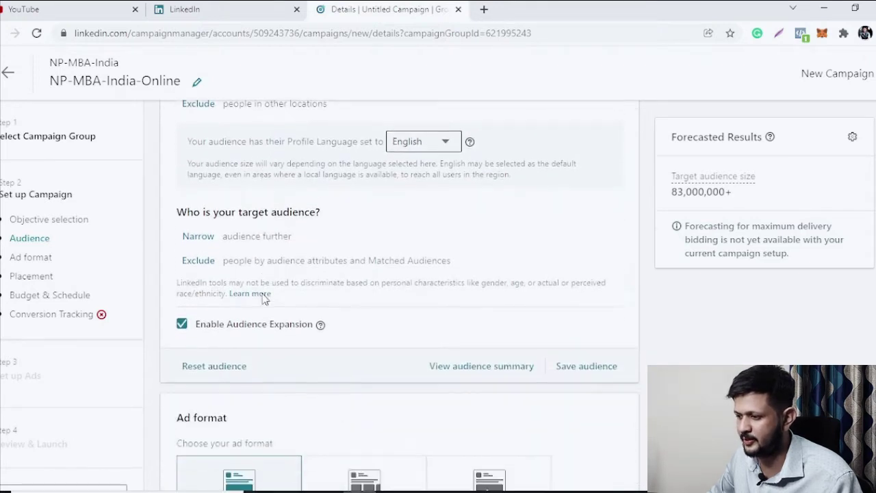
click(202, 245)
scroll(383, 233, down, 1)
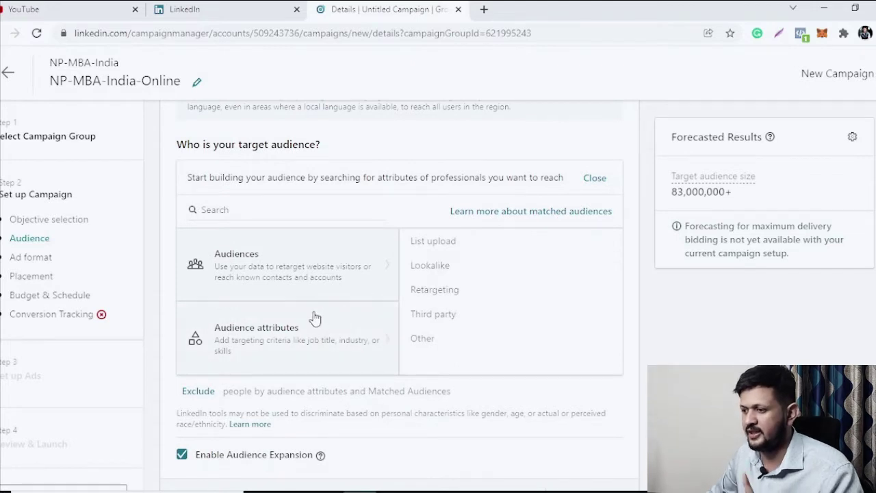
- Browse LinkedIn's predefined audiences and apply Expertise in Bitcoin / Blockchain, accepting the replacement of the current targeting selections
scroll(315, 291, up, 5)
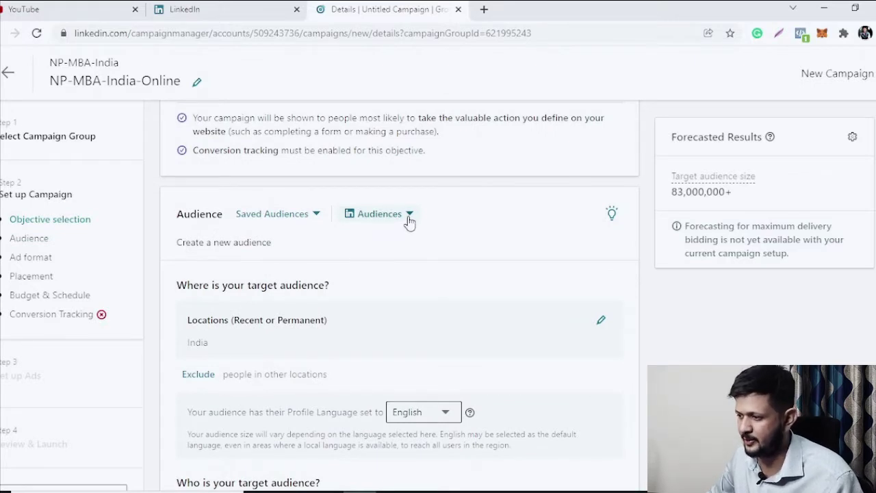
click(409, 221)
scroll(556, 219, down, 1)
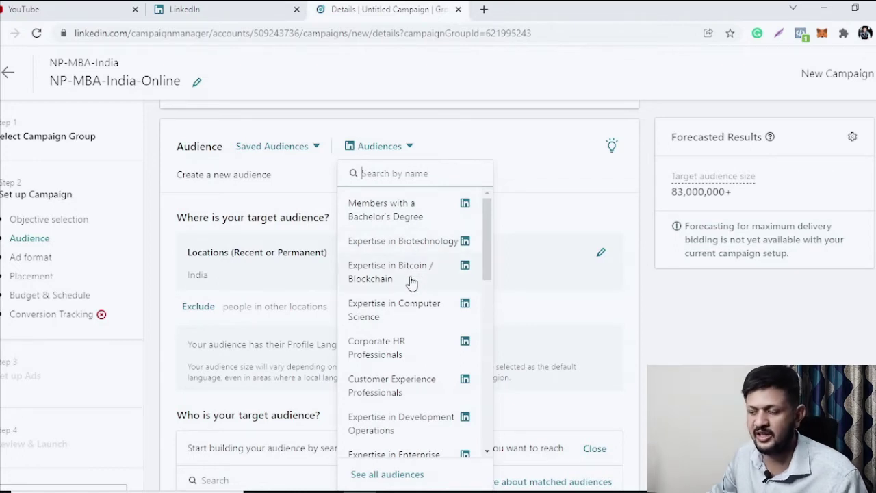
scroll(394, 229, down, 3)
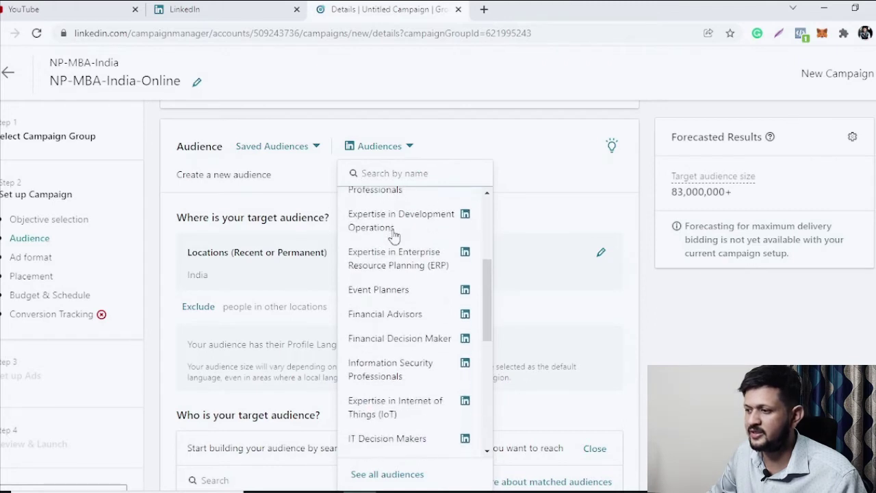
scroll(396, 239, down, 1)
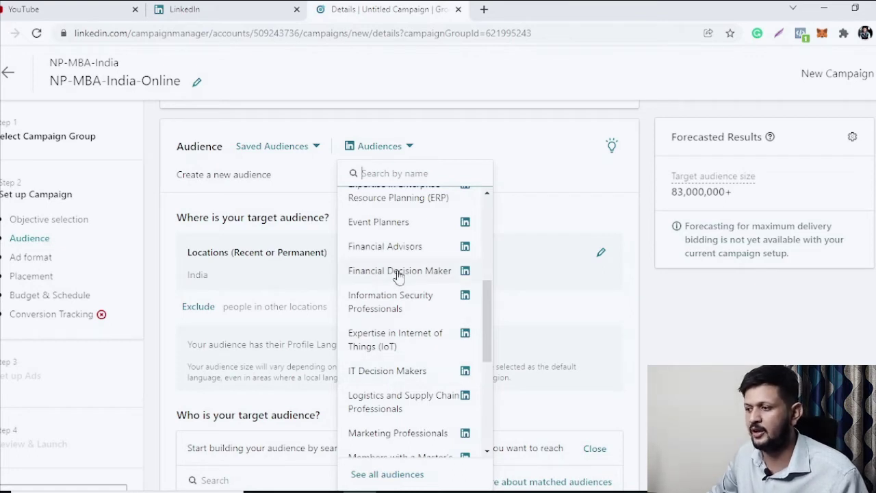
scroll(399, 274, up, 5)
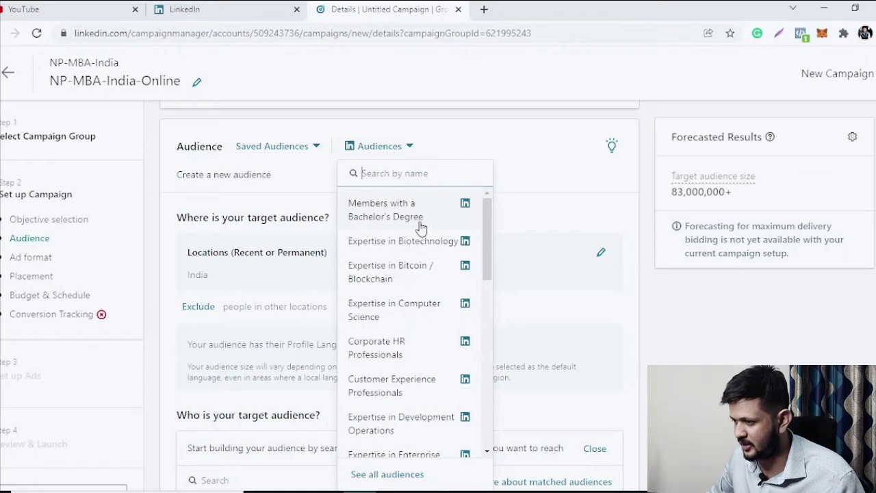
scroll(419, 229, down, 1)
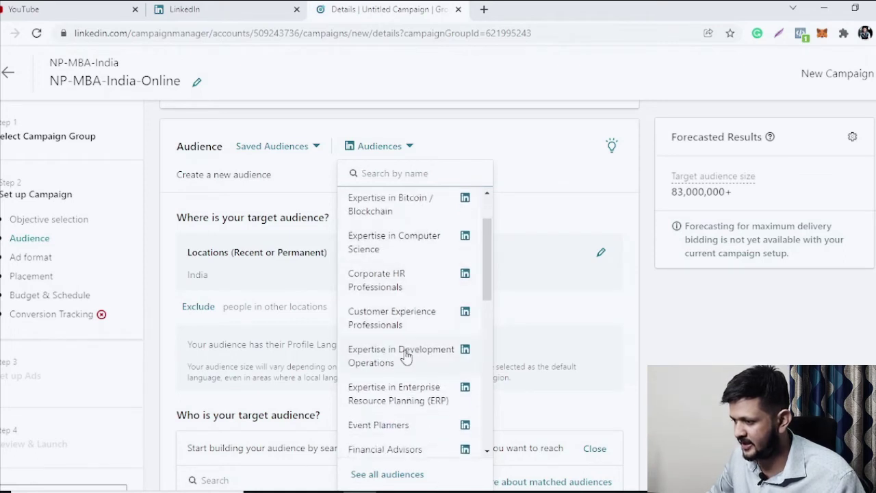
scroll(406, 354, up, 1)
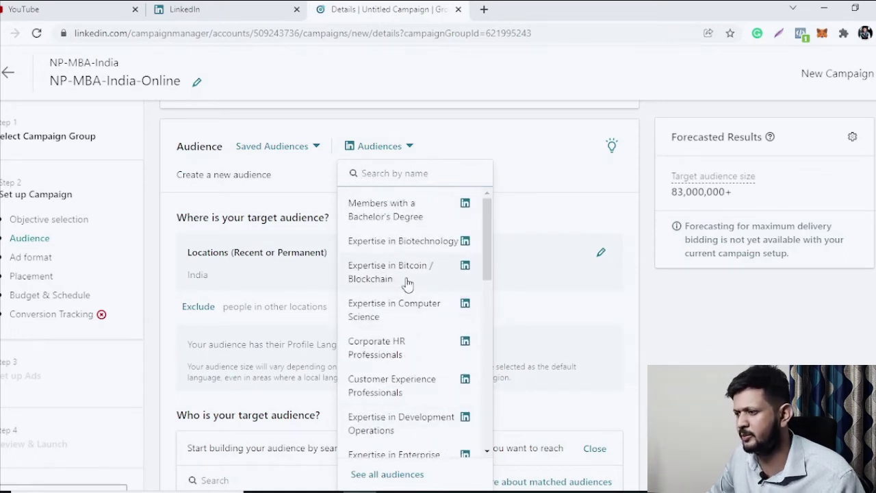
click(409, 281)
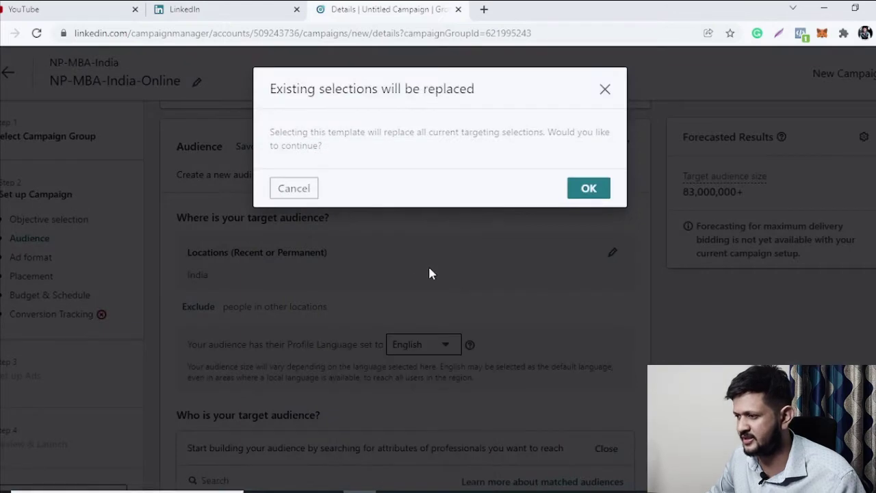
click(587, 189)
- Examine the applied audience template's company industries, member groups and forecasted target audience size
scroll(581, 282, down, 6)
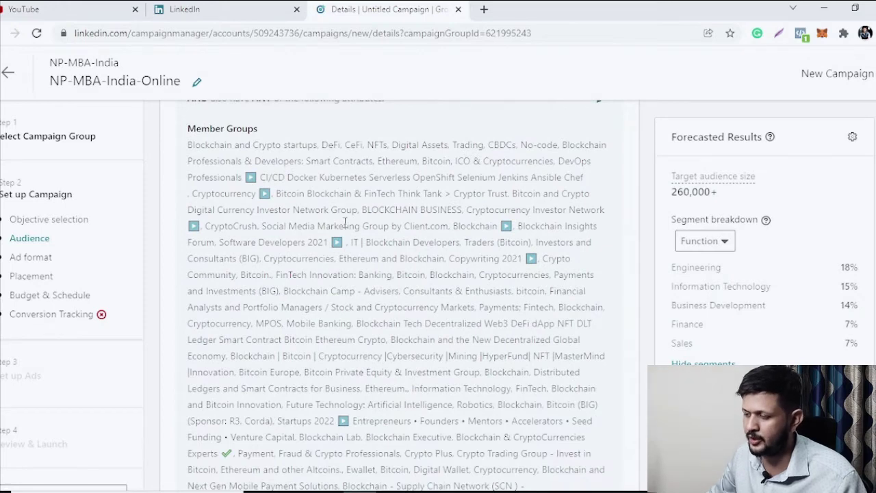
scroll(319, 257, up, 2)
scroll(319, 261, up, 1)
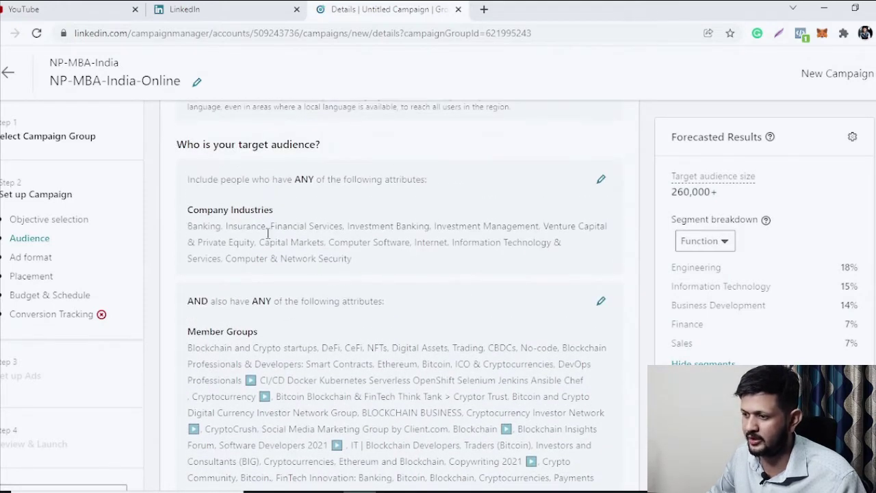
scroll(410, 278, down, 3)
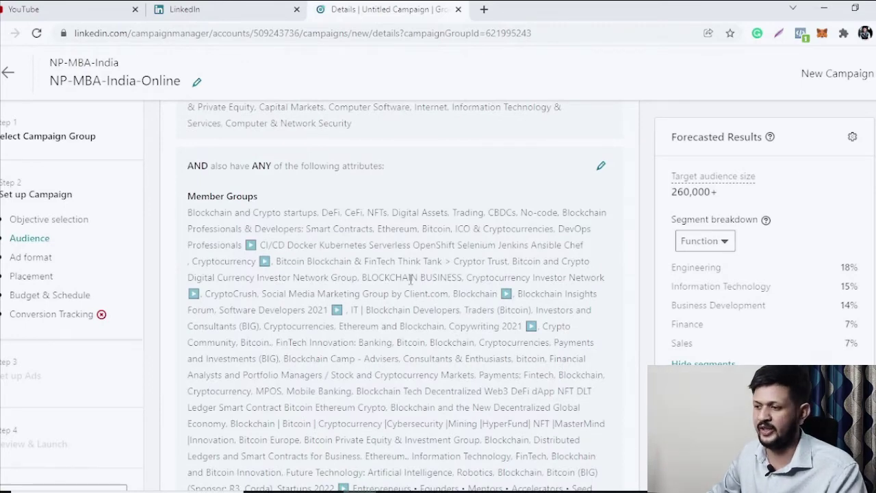
scroll(414, 281, down, 10)
scroll(417, 287, up, 10)
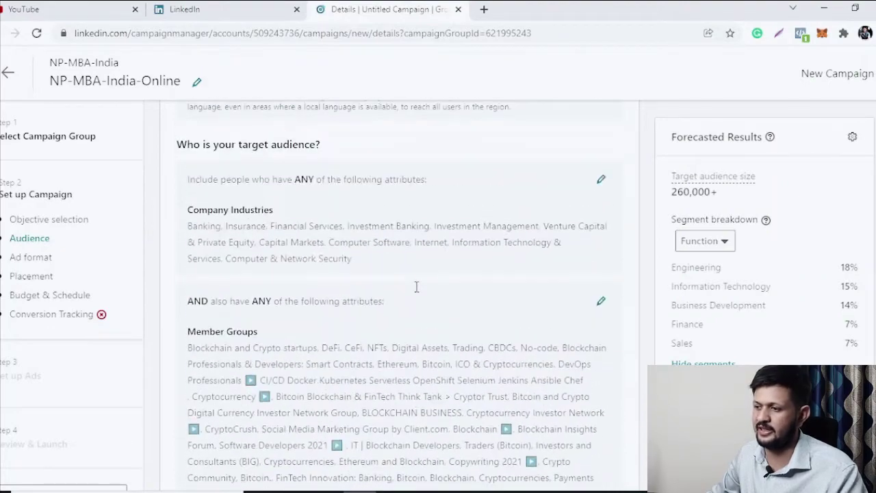
scroll(418, 289, up, 2)
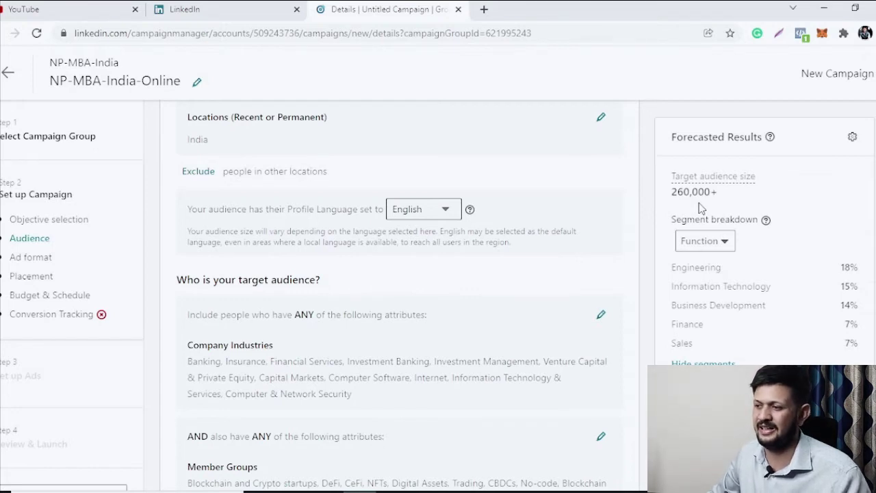
scroll(345, 336, down, 2)
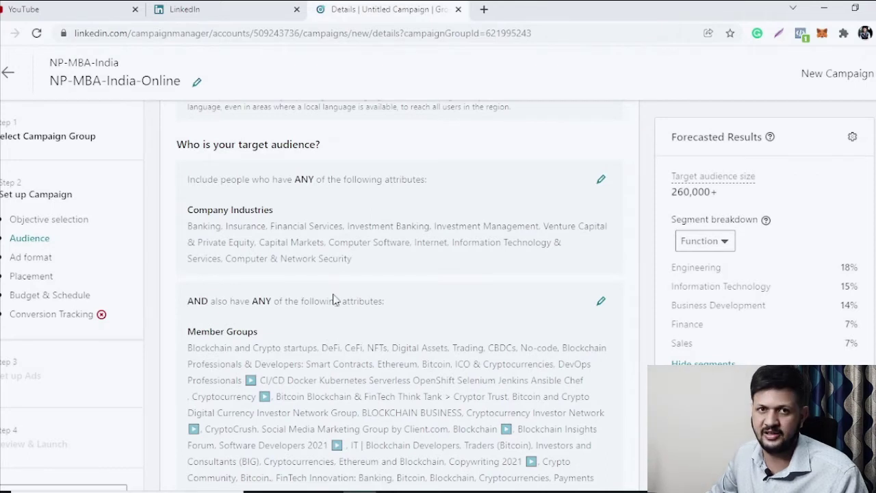
scroll(379, 294, up, 4)
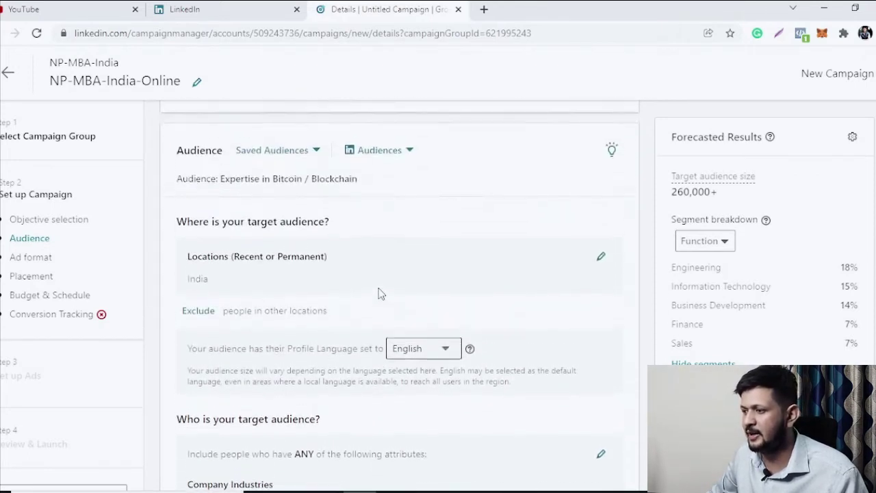
scroll(380, 294, up, 1)
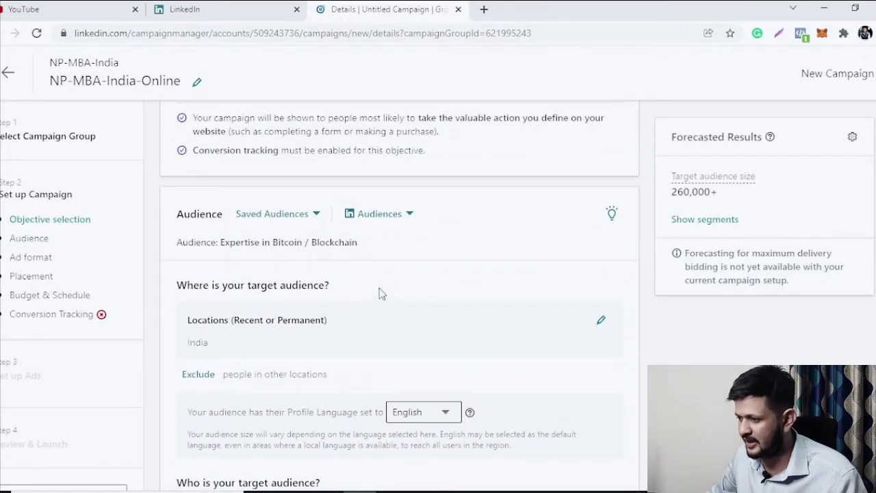
- Remove all company industries from the target audience's included attributes
scroll(441, 263, down, 4)
scroll(479, 233, down, 1)
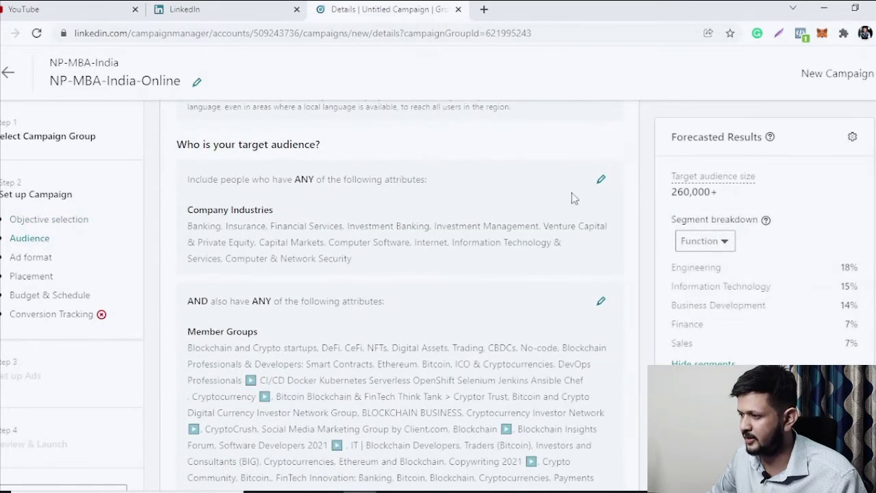
click(602, 180)
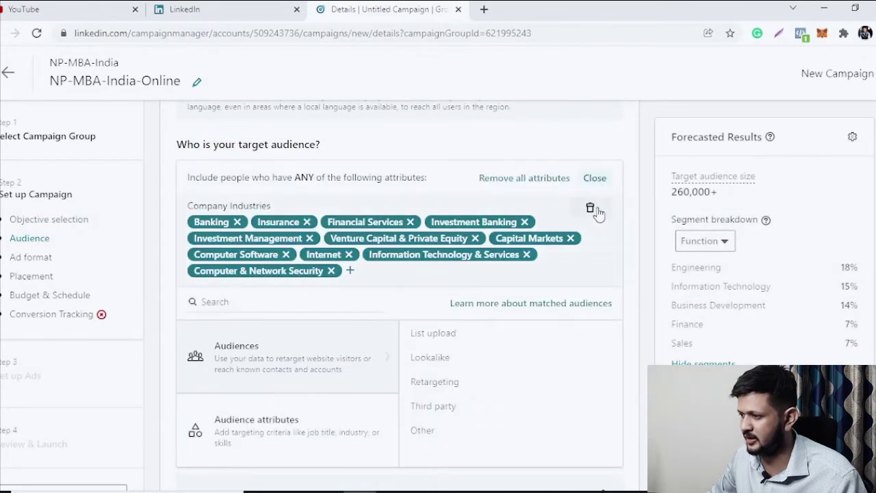
click(590, 205)
click(652, 171)
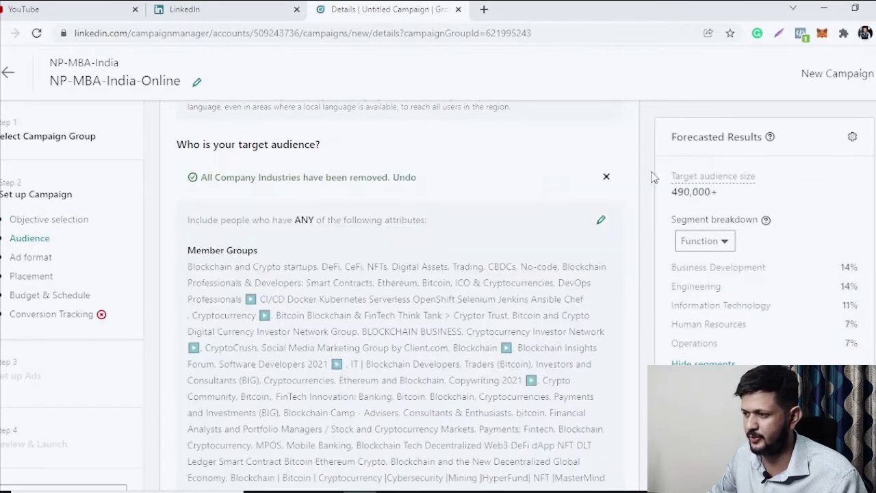
- Remove all member groups from the target audience's included attributes and dismiss the removal notice
click(601, 224)
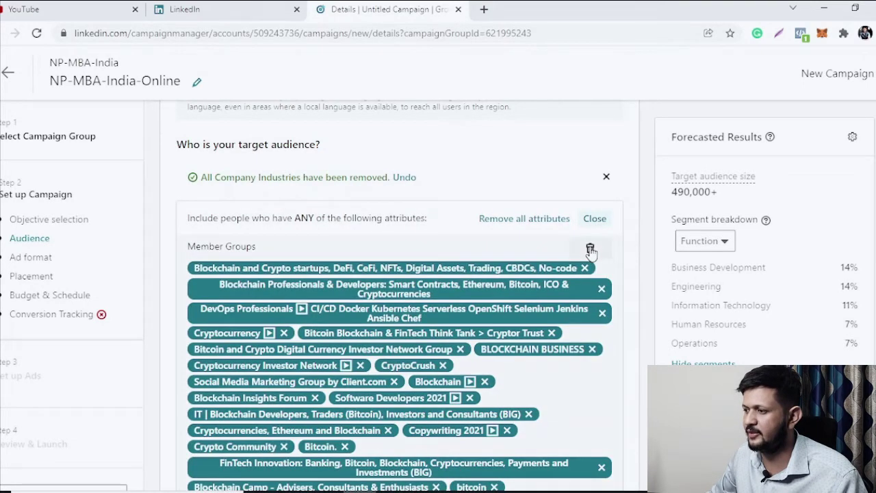
click(590, 250)
click(656, 210)
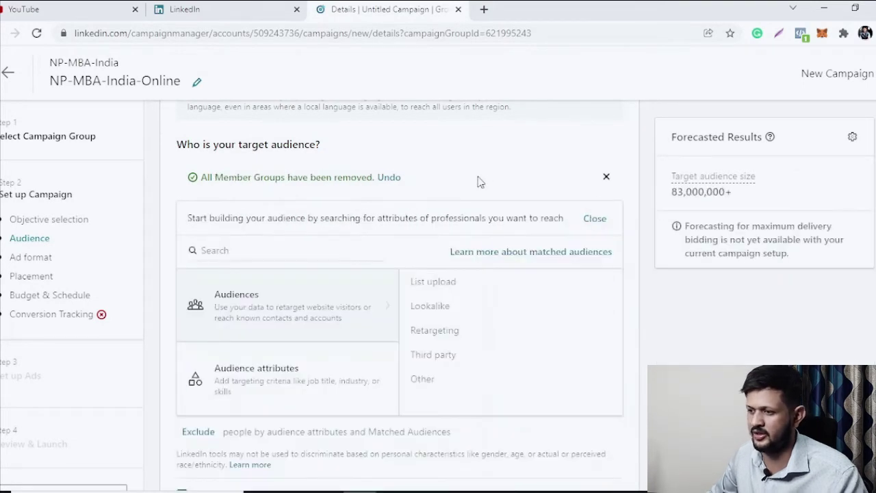
scroll(383, 274, up, 3)
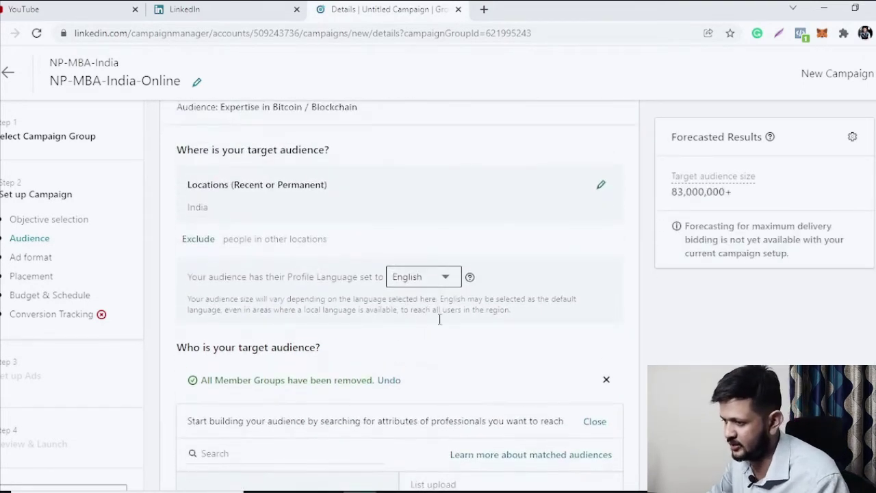
click(606, 379)
scroll(421, 301, down, 3)
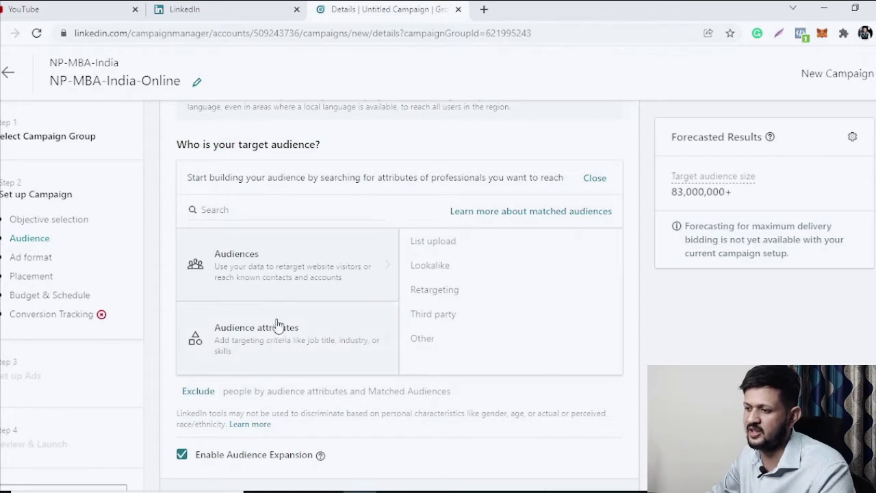
- Search the audience attributes for "bachelor", include the Bachelor's degree under Degrees, and close the attribute editor
mouse_move(278, 345)
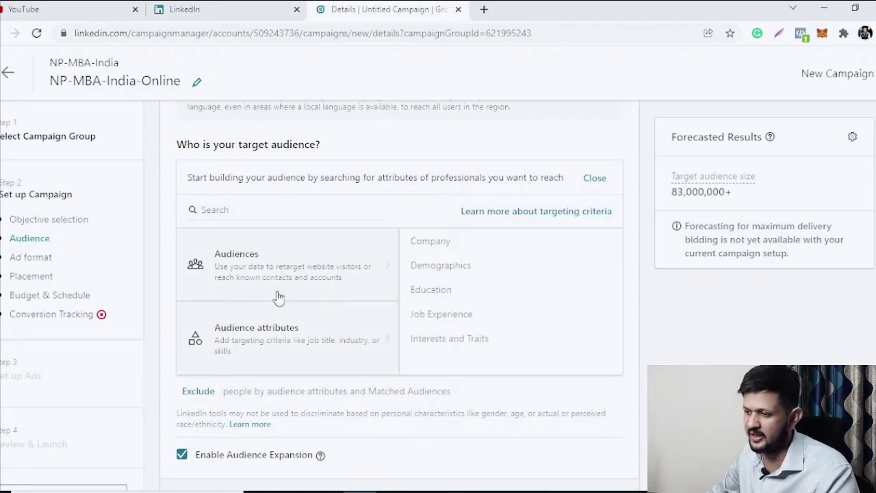
mouse_move(286, 286)
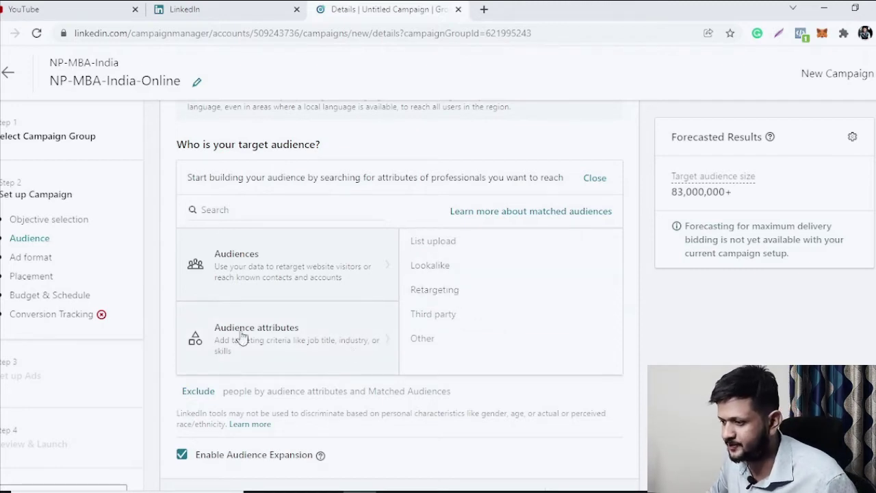
click(271, 346)
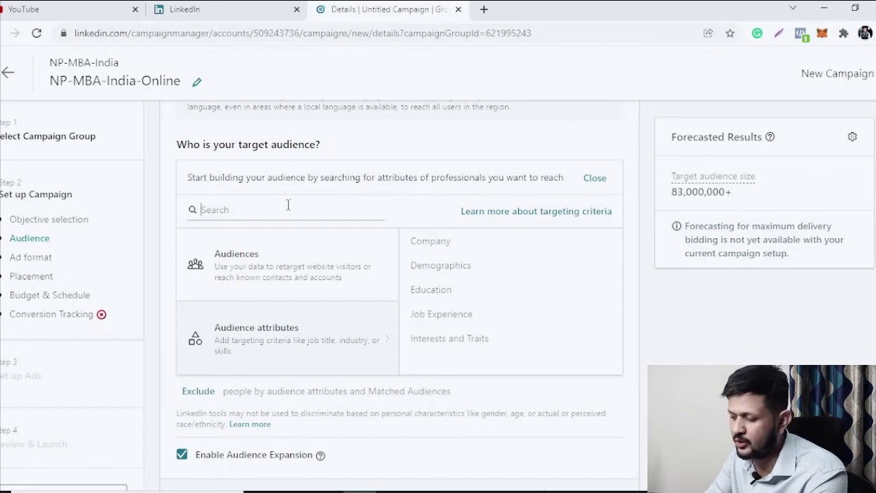
text(bac)
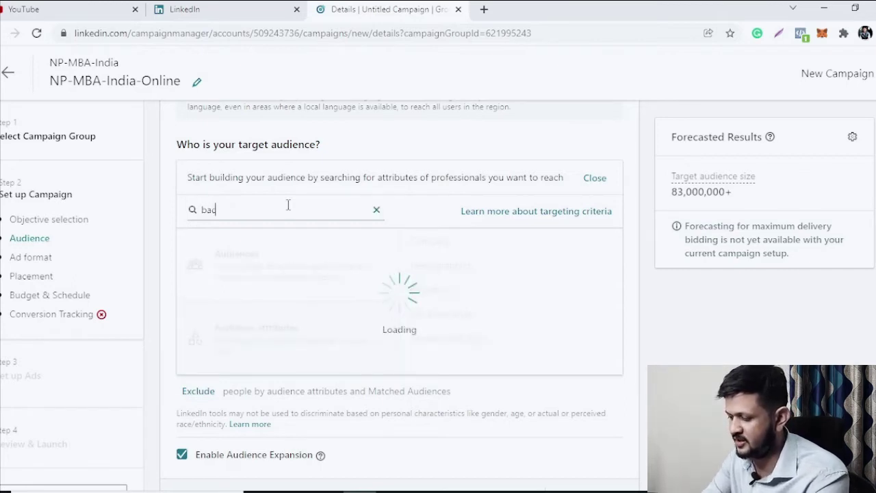
text(helo)
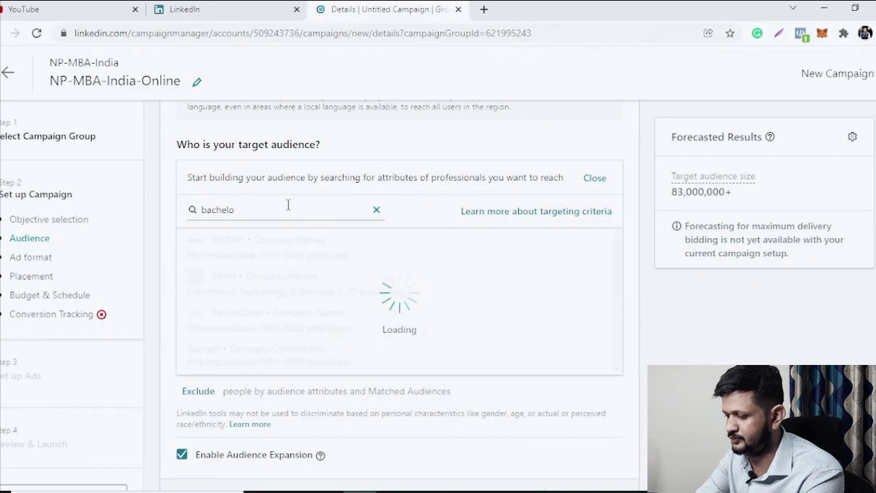
text(r)
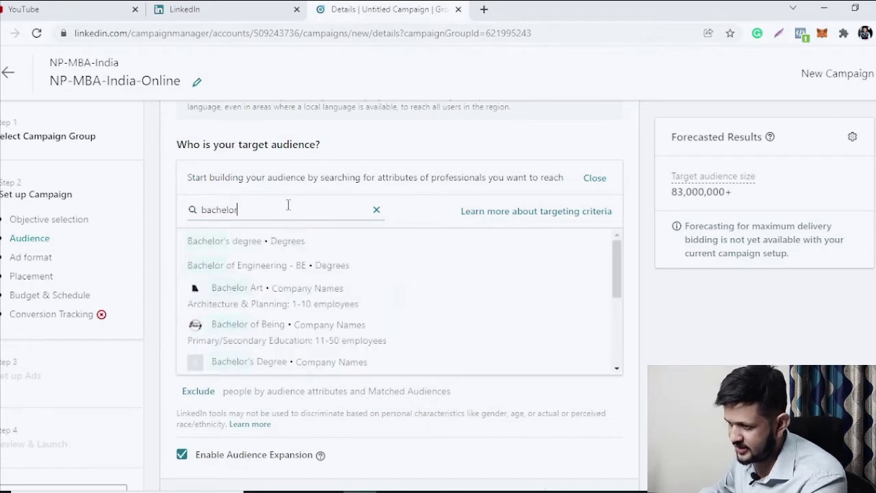
click(261, 241)
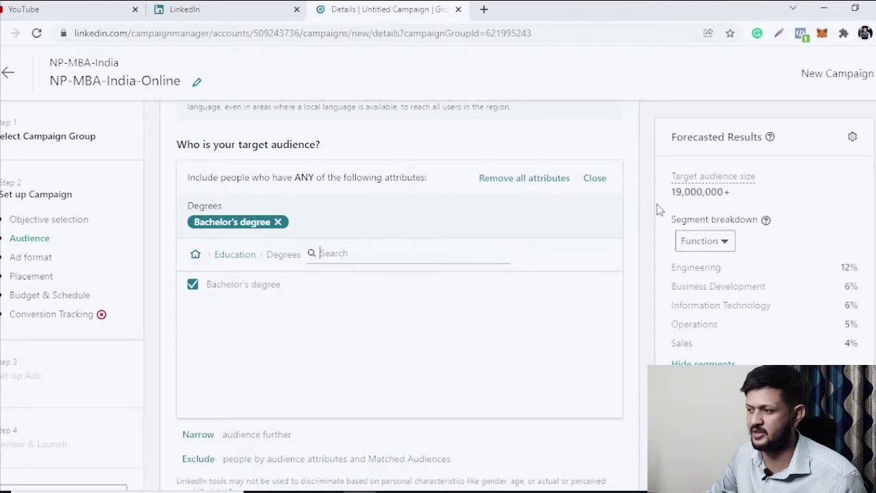
click(597, 181)
scroll(282, 236, down, 1)
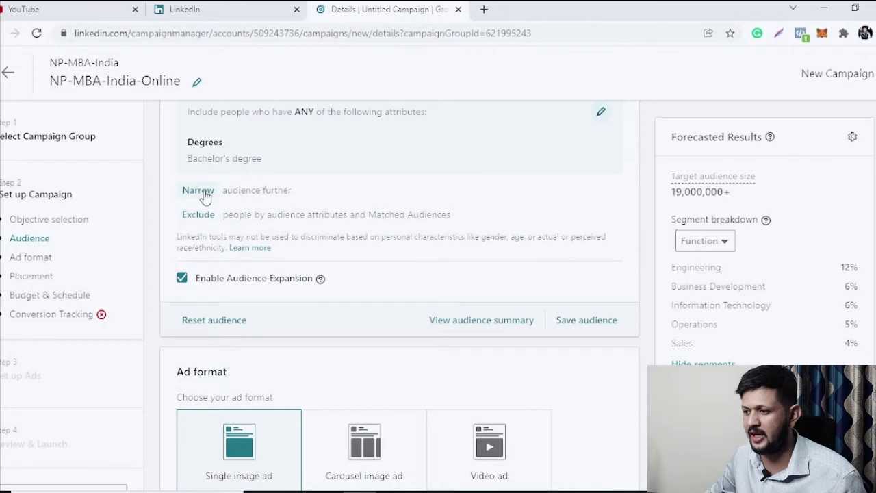
scroll(575, 196, up, 1)
click(603, 178)
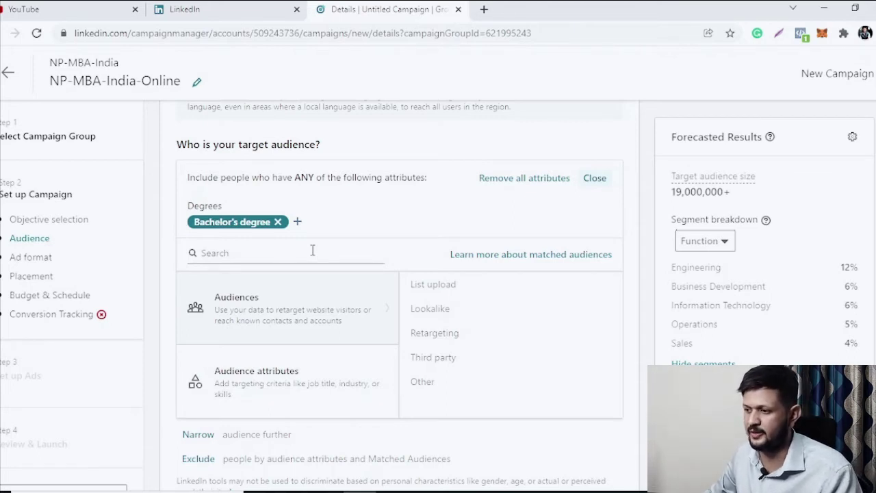
click(593, 178)
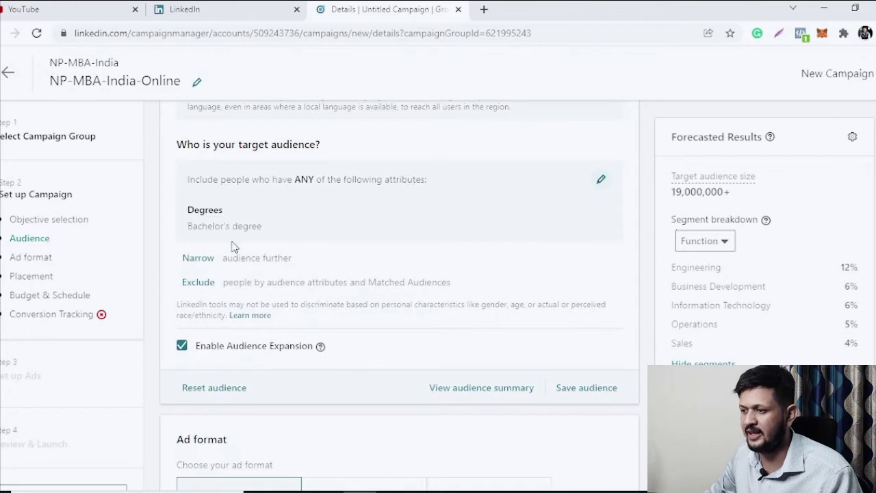
- Accept the age-targeting certification and include member ages 18 to 24 and 25 to 34 alongside the Bachelor's degree
click(202, 262)
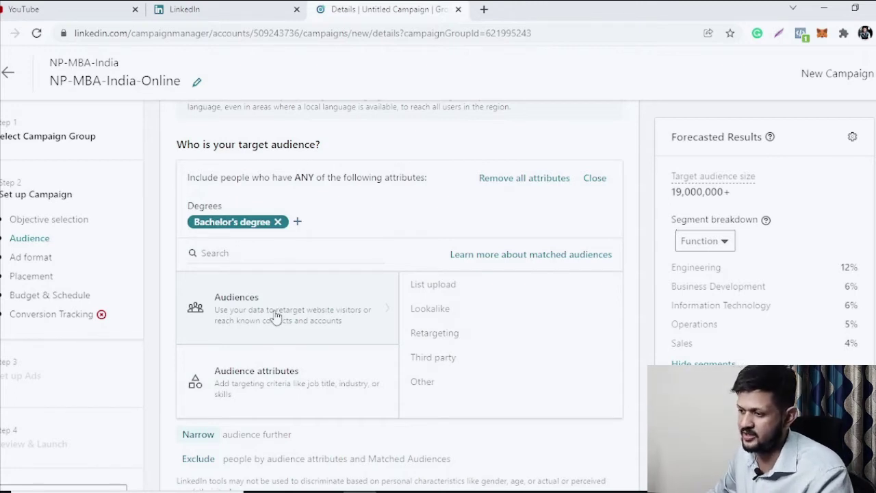
click(270, 254)
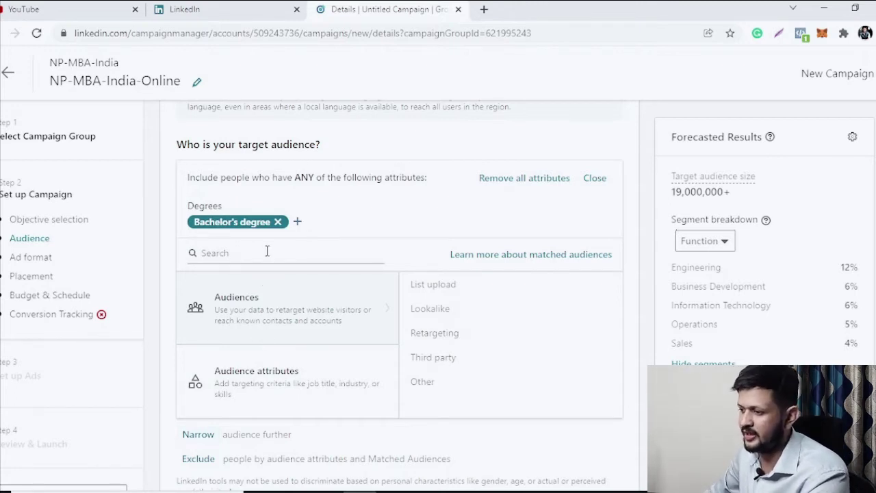
click(327, 385)
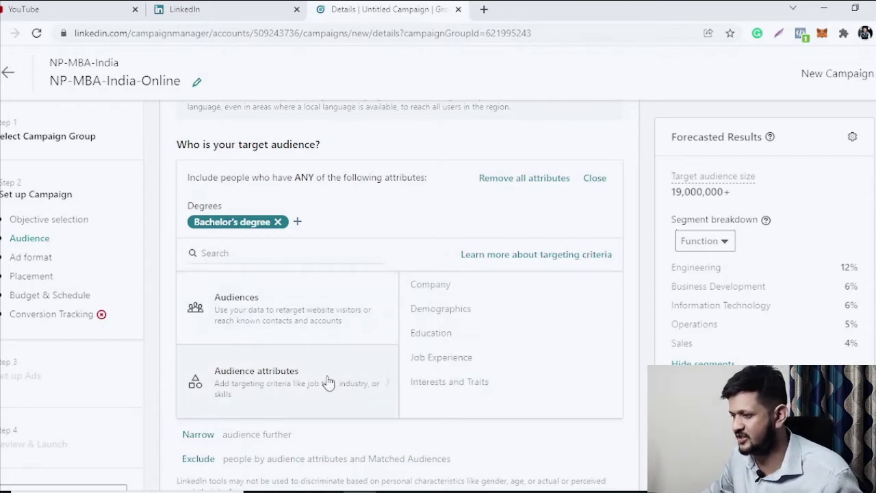
click(428, 315)
click(438, 286)
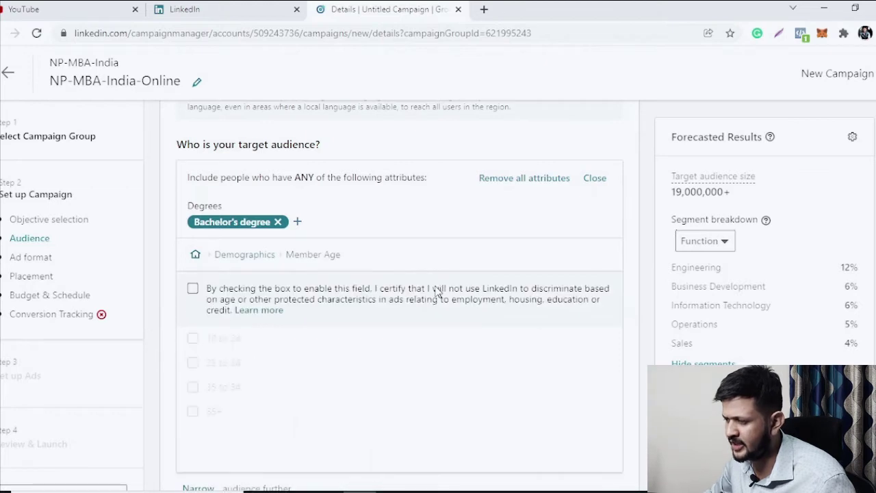
click(192, 288)
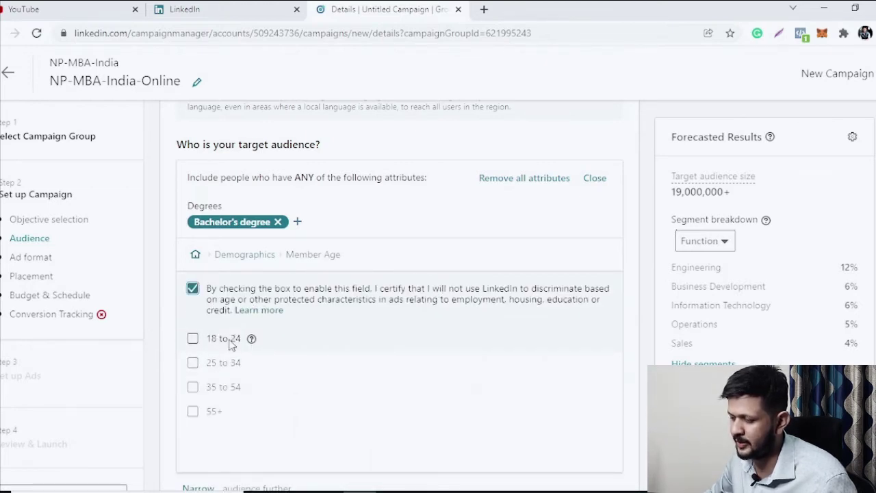
click(192, 338)
click(193, 435)
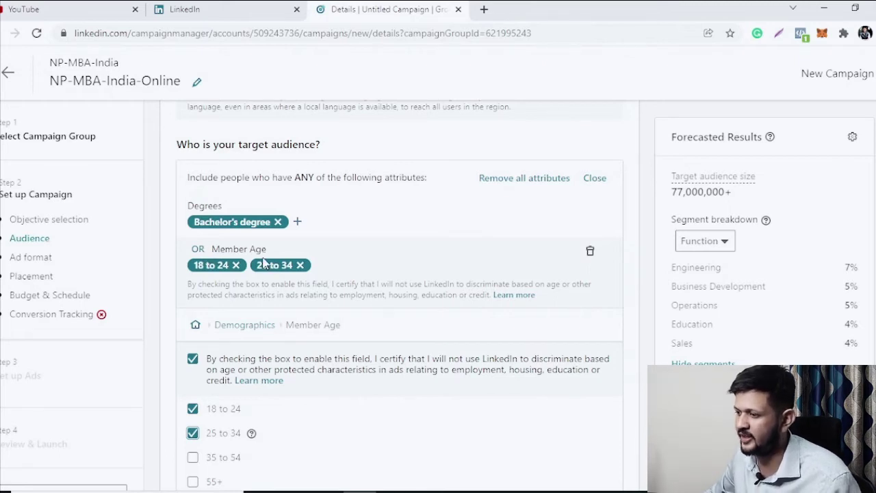
- Remove all member age selections from the included attributes and close the attribute editor
click(591, 253)
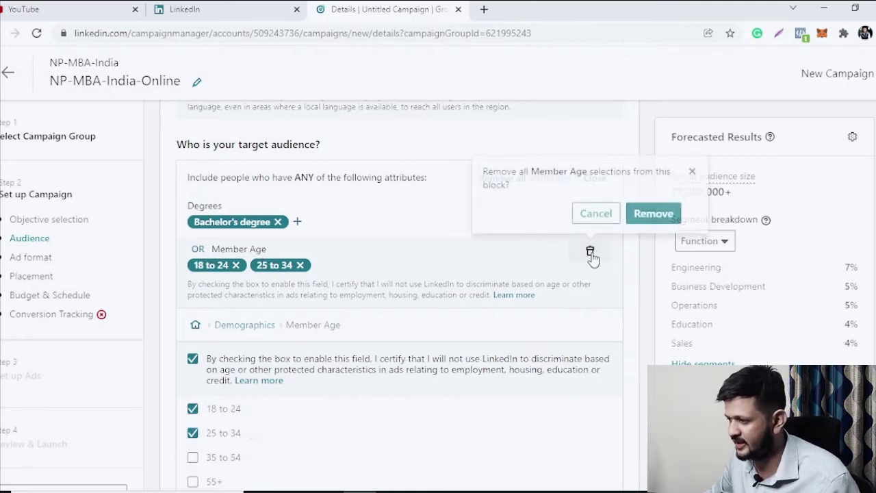
click(654, 215)
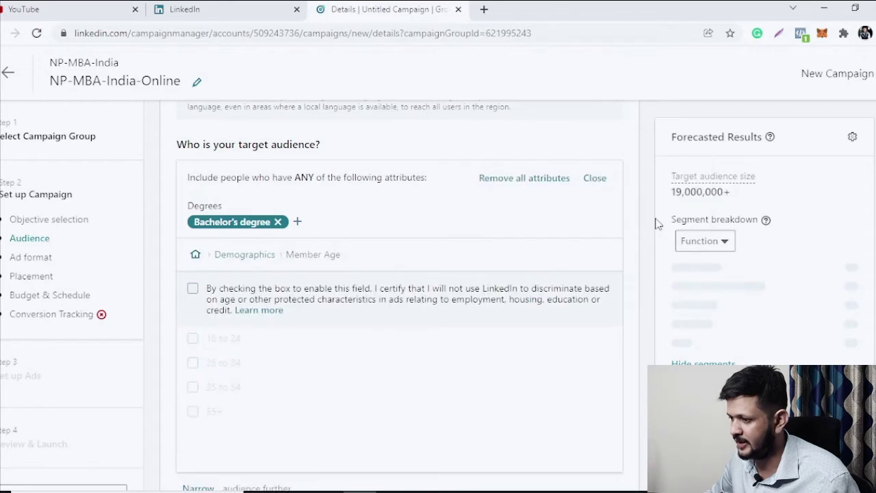
click(594, 179)
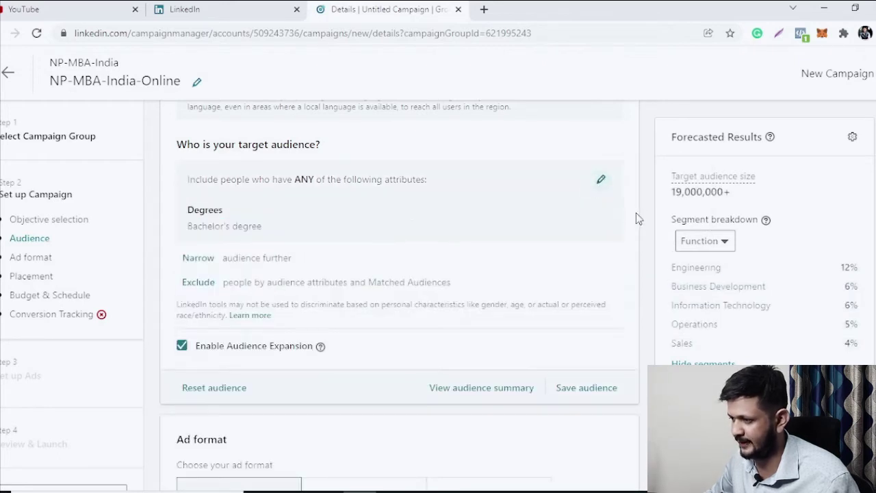
scroll(303, 292, down, 1)
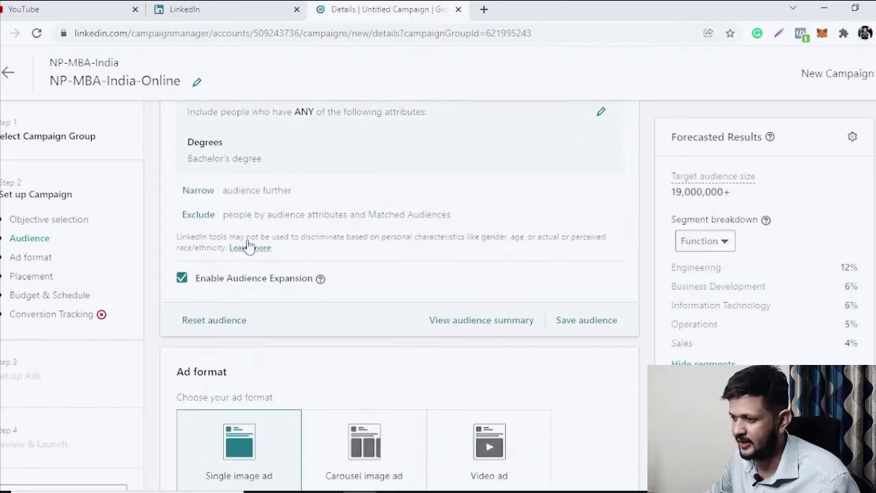
click(199, 191)
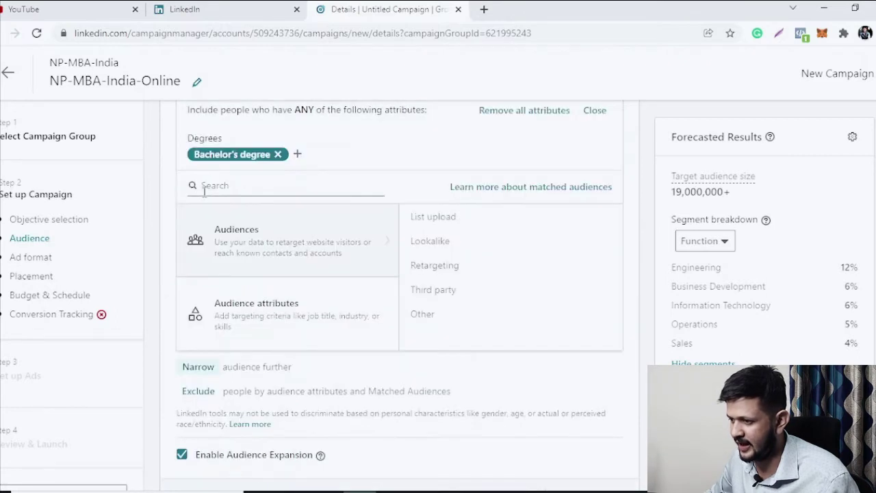
scroll(260, 217, up, 1)
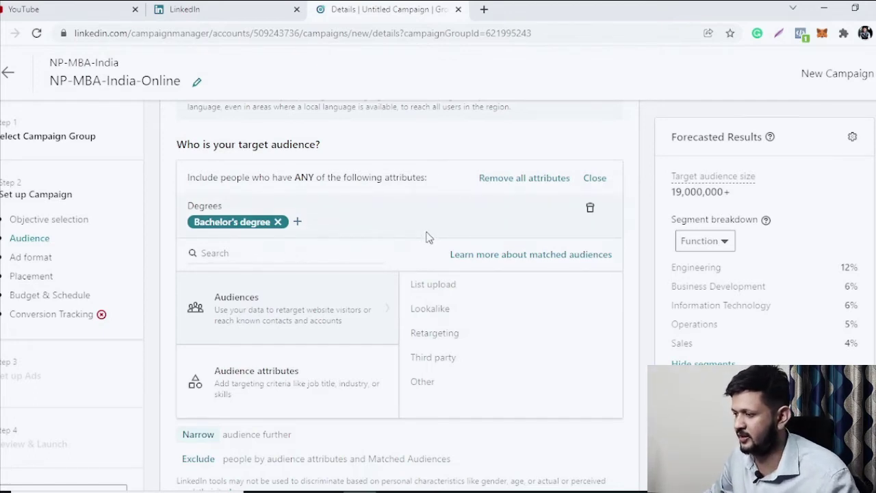
click(595, 178)
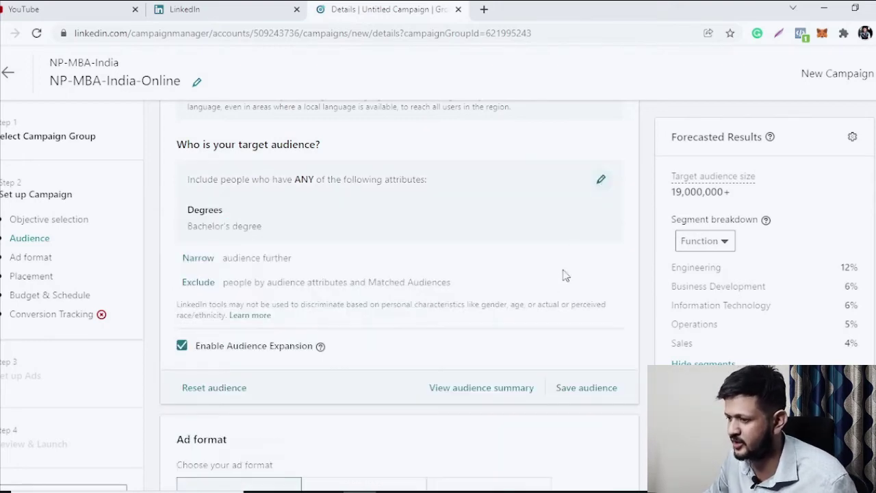
- Start a new conversion for the campaign's conversion tracking and name it Website Lead
scroll(558, 303, down, 15)
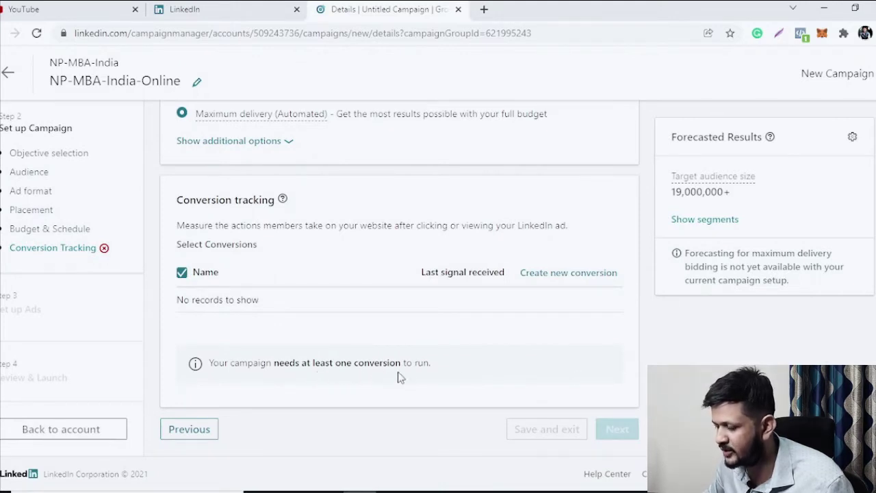
click(559, 280)
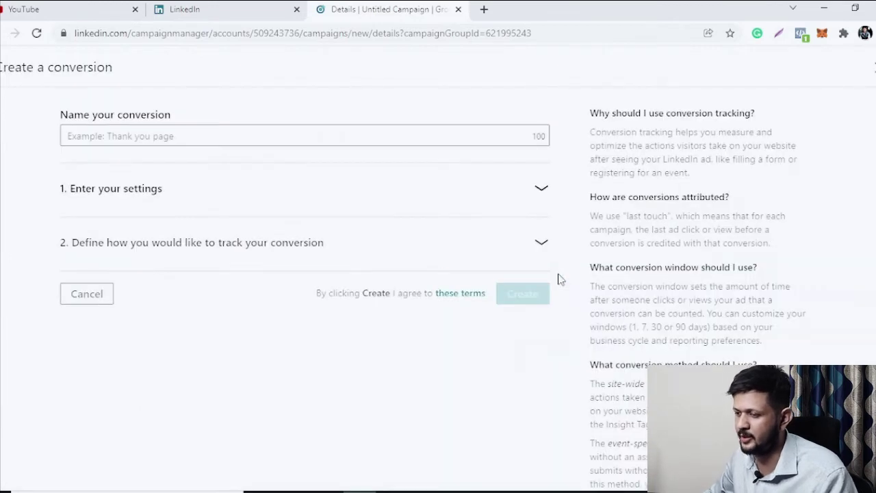
click(304, 131)
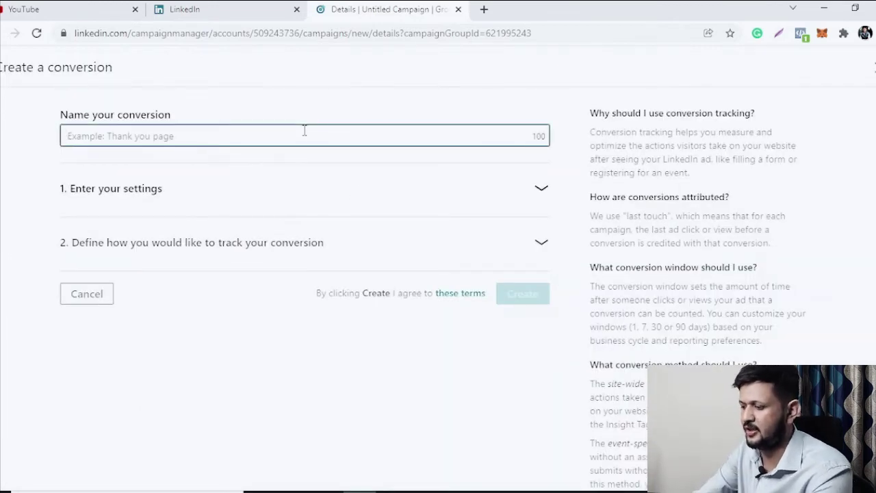
text(We)
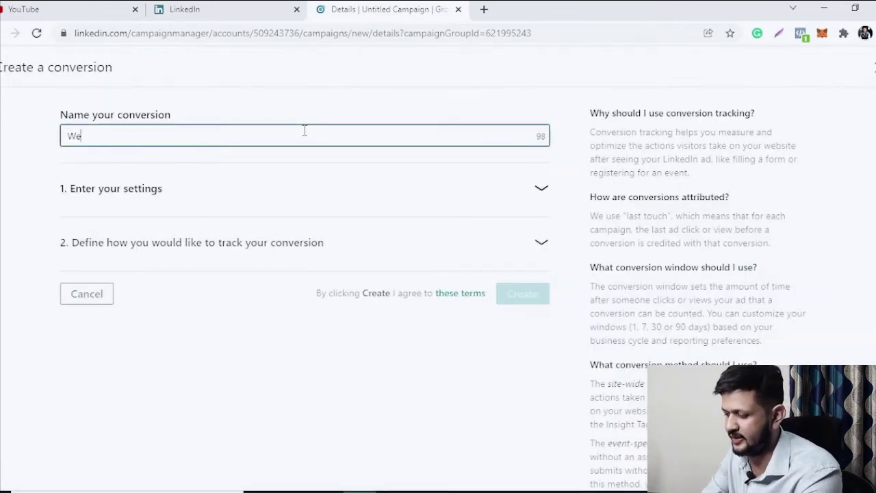
text(bsite Lead)
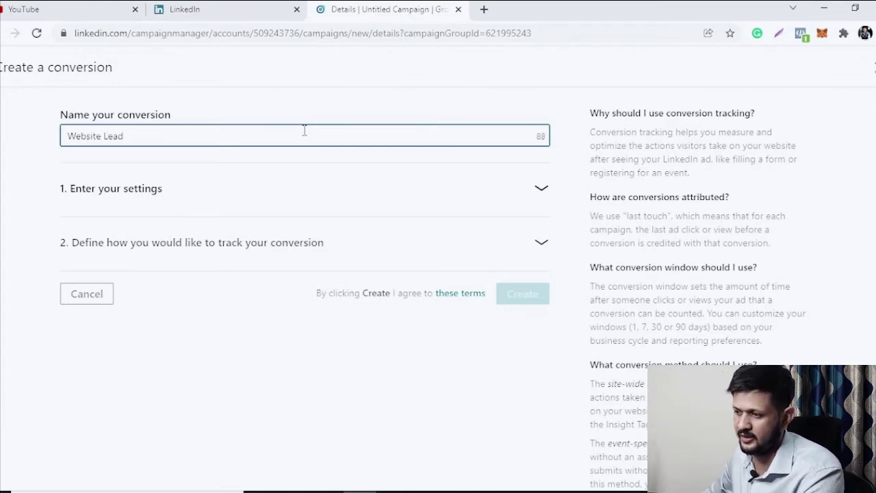
- Expand the conversion's settings and choose Lead as the type of action website visitors should complete
click(541, 191)
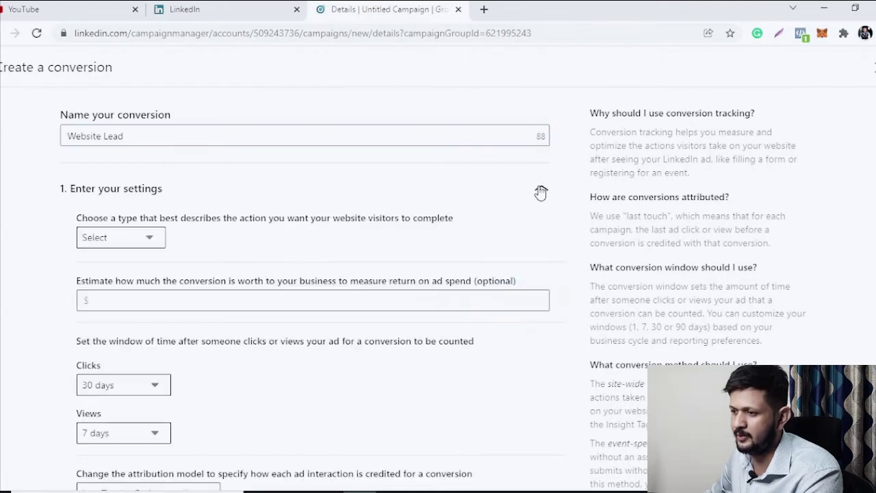
scroll(164, 206, down, 1)
scroll(170, 204, up, 1)
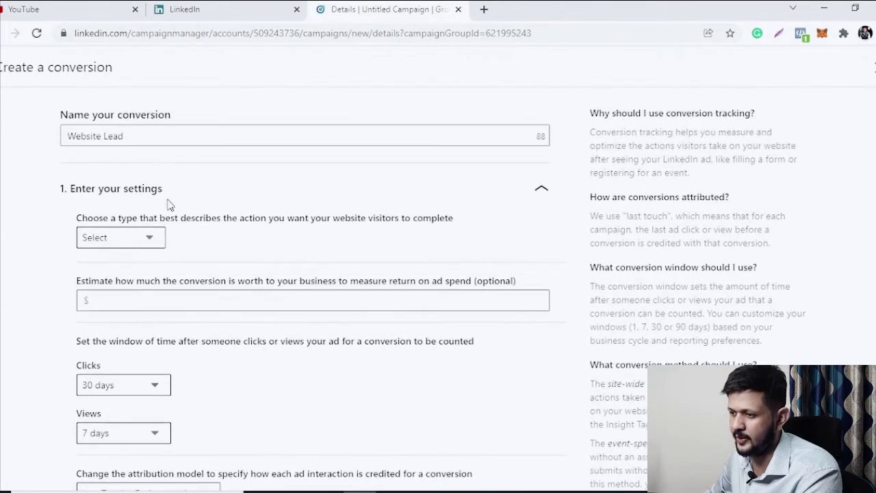
scroll(181, 192, down, 1)
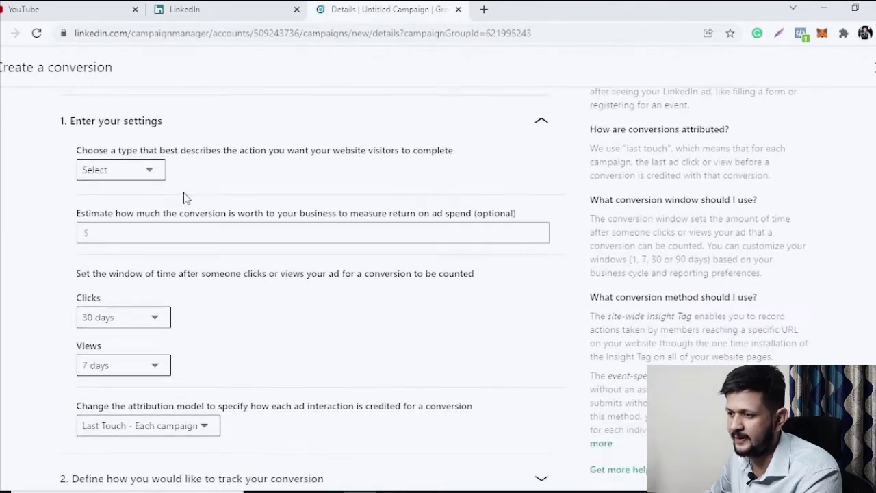
click(136, 178)
click(111, 256)
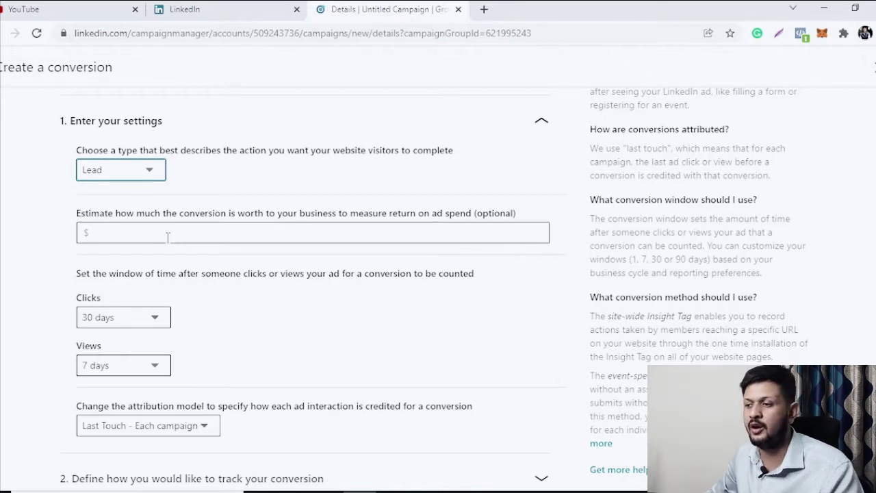
click(167, 272)
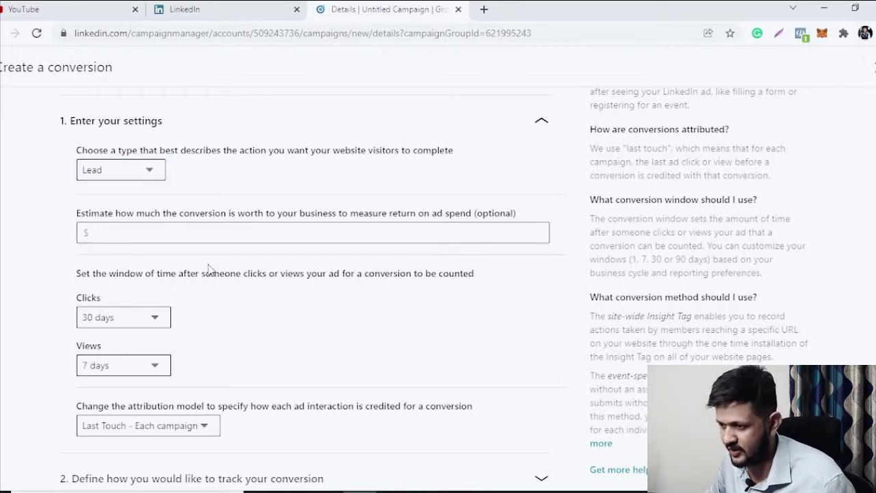
- Expand the conversion's tracking definition and keep Page load as the way to track conversions with the Insight Tag
scroll(230, 267, down, 1)
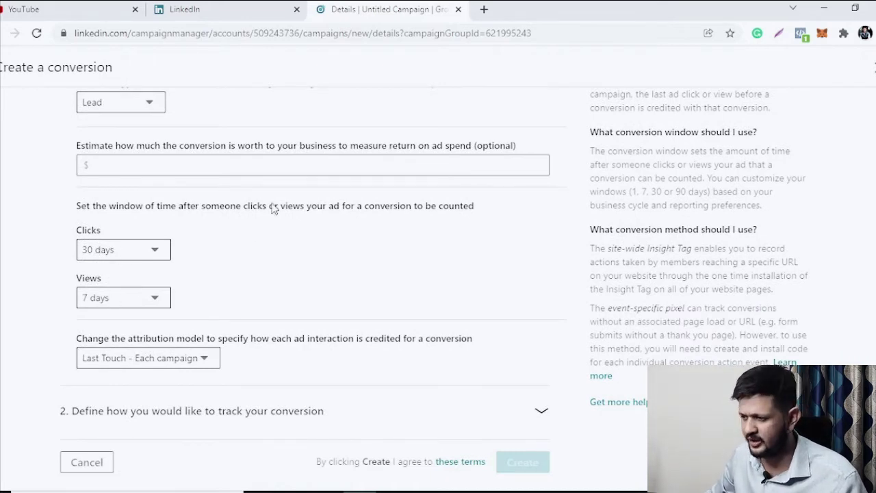
scroll(305, 192, down, 1)
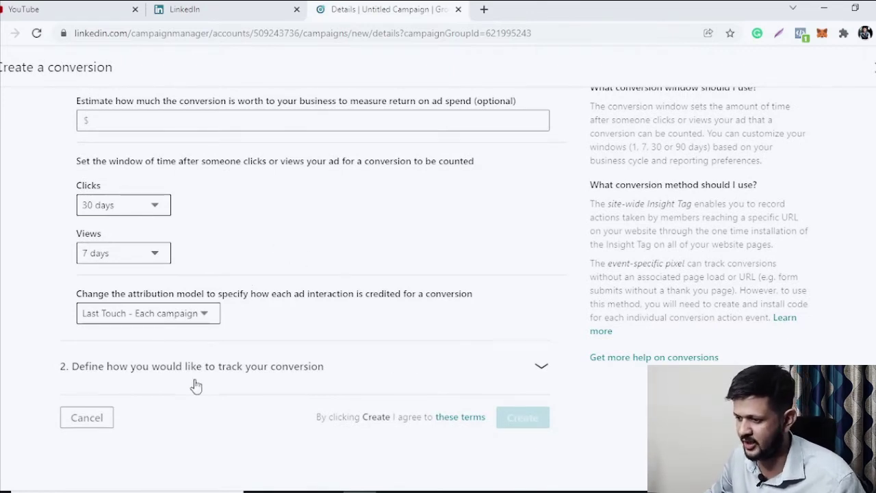
click(389, 382)
scroll(404, 250, down, 5)
scroll(381, 254, up, 1)
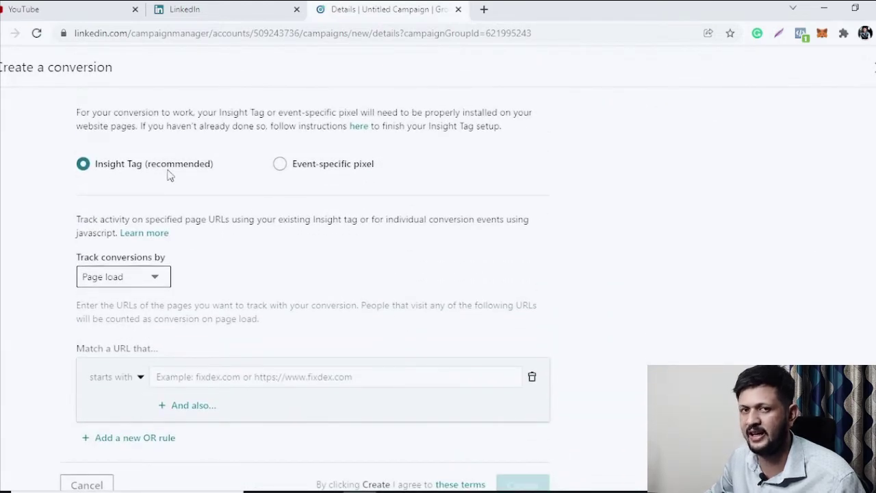
scroll(235, 193, down, 1)
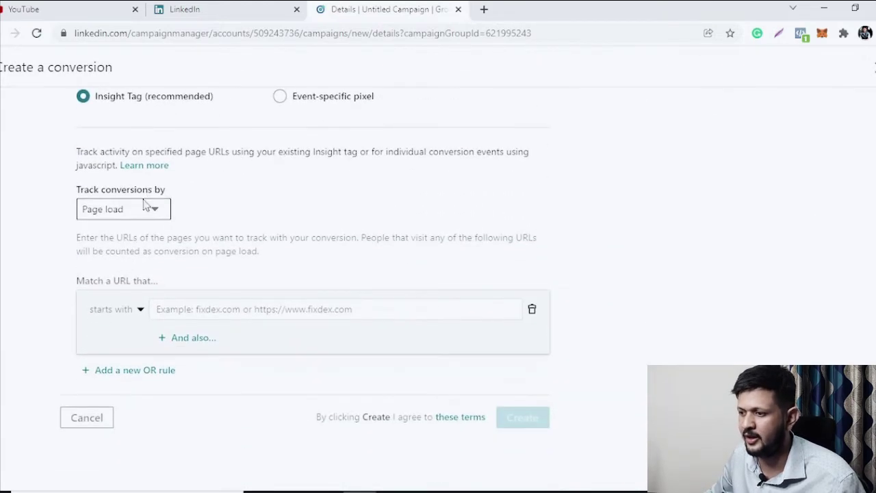
click(142, 213)
click(243, 197)
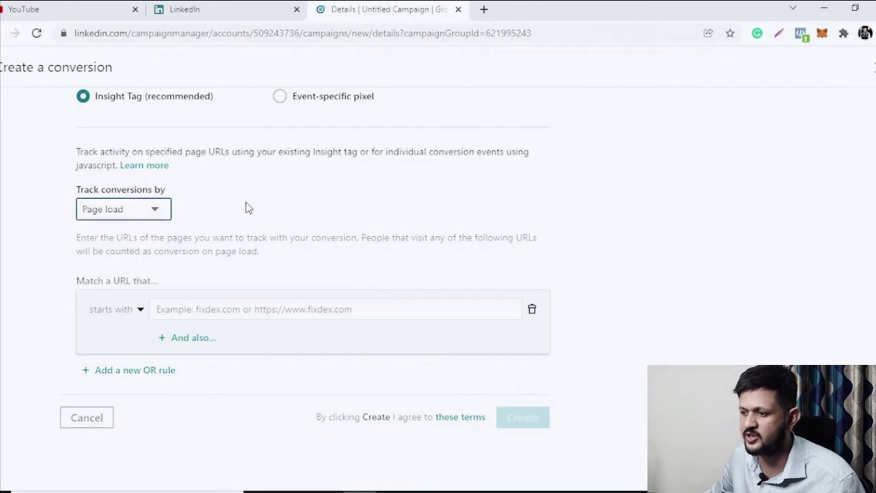
- Set the first URL rule to match pages whose address contains "thank"
click(118, 312)
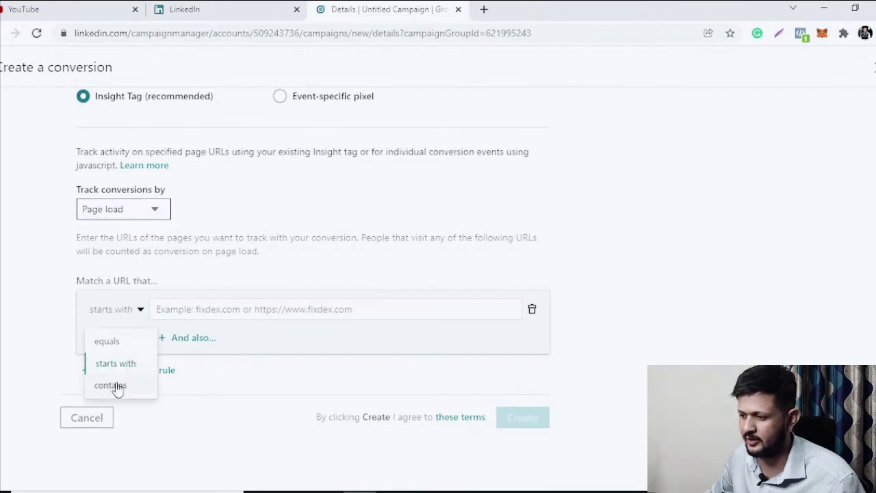
click(115, 385)
click(186, 313)
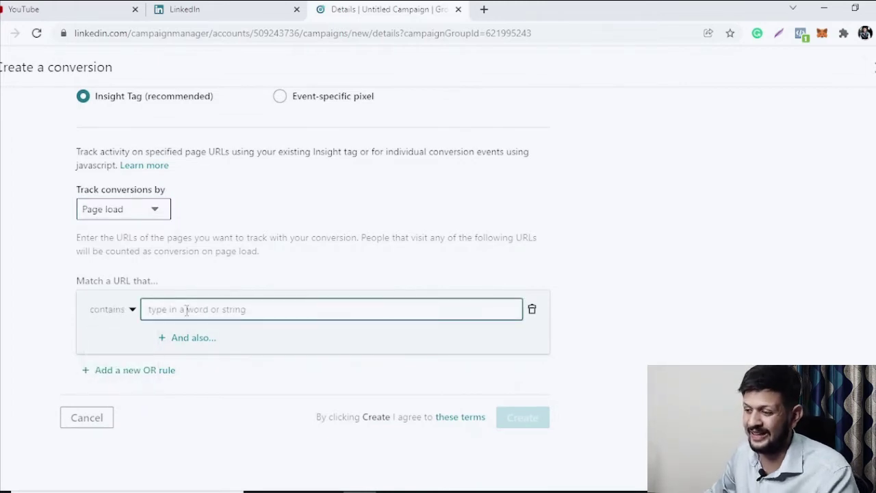
text(thank)
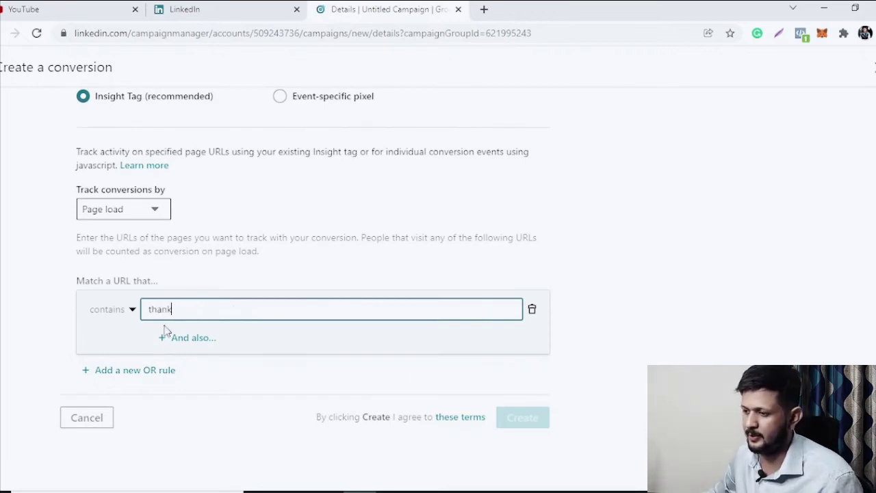
- Add a second OR rule that matches URLs containing "thankyou"
click(123, 371)
click(165, 399)
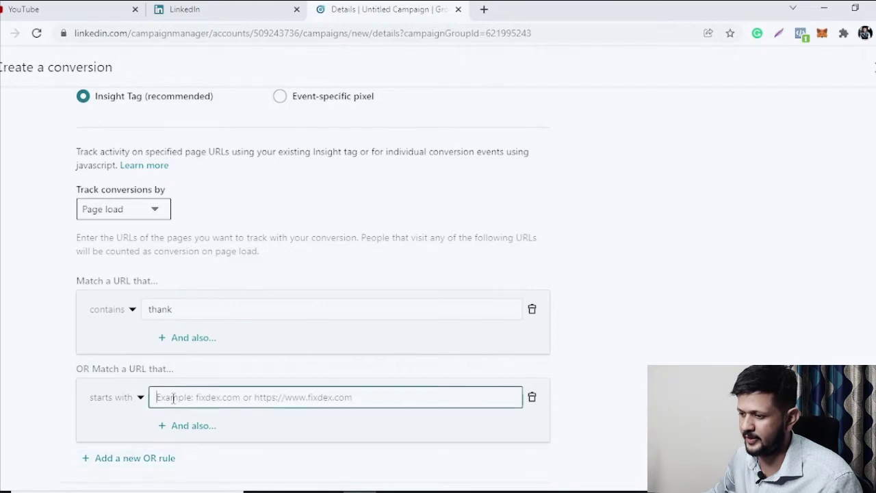
text(thankyou)
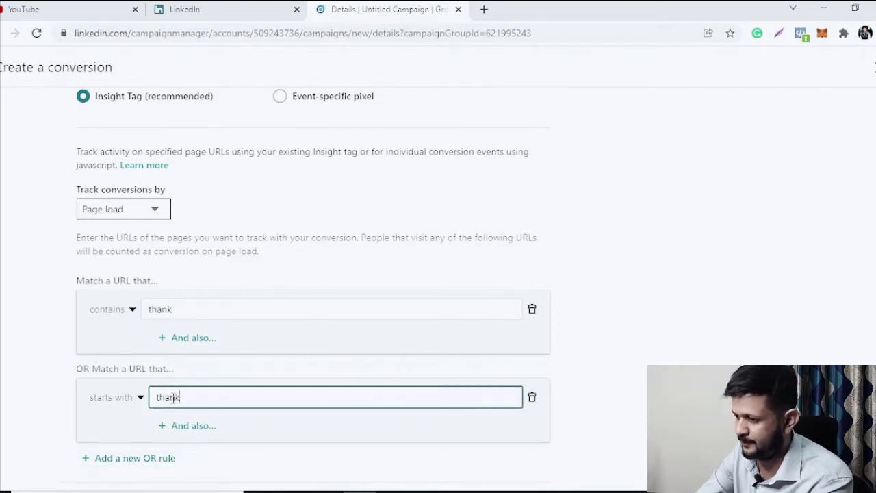
click(139, 398)
click(118, 474)
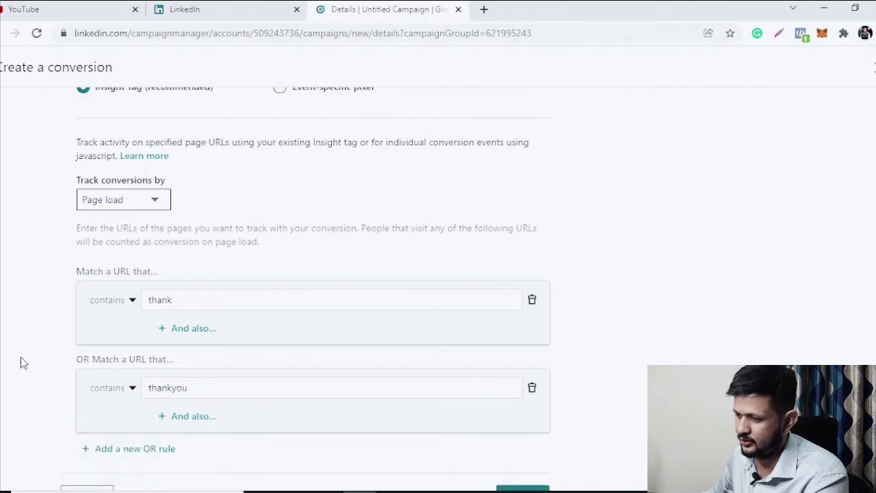
- Add a third OR rule that matches URLs containing "thank-you"
scroll(41, 363, down, 1)
click(127, 370)
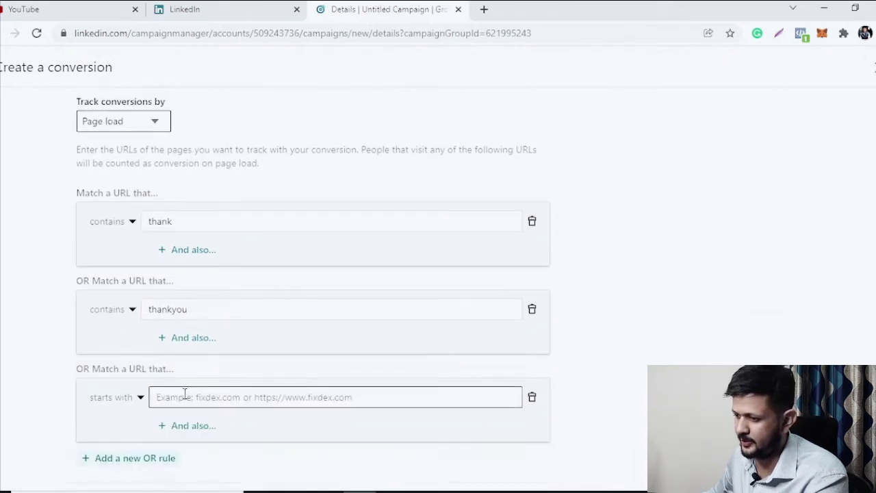
click(127, 403)
click(114, 473)
click(176, 398)
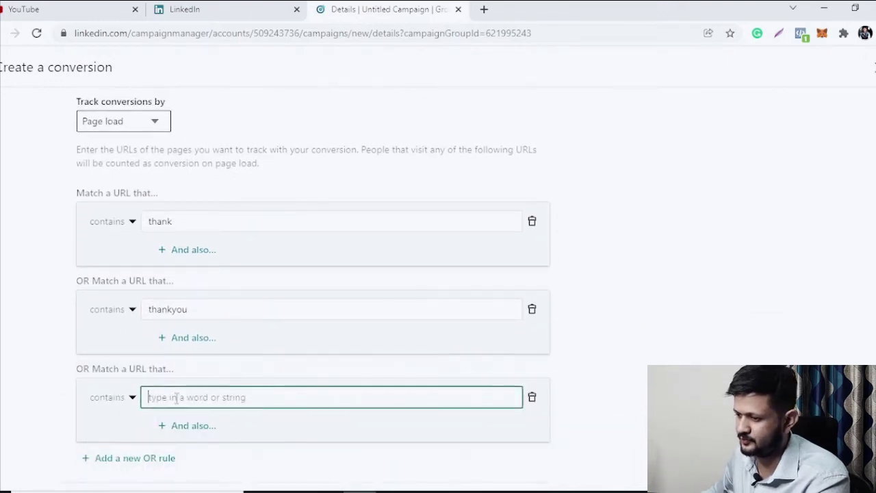
text(thank-you)
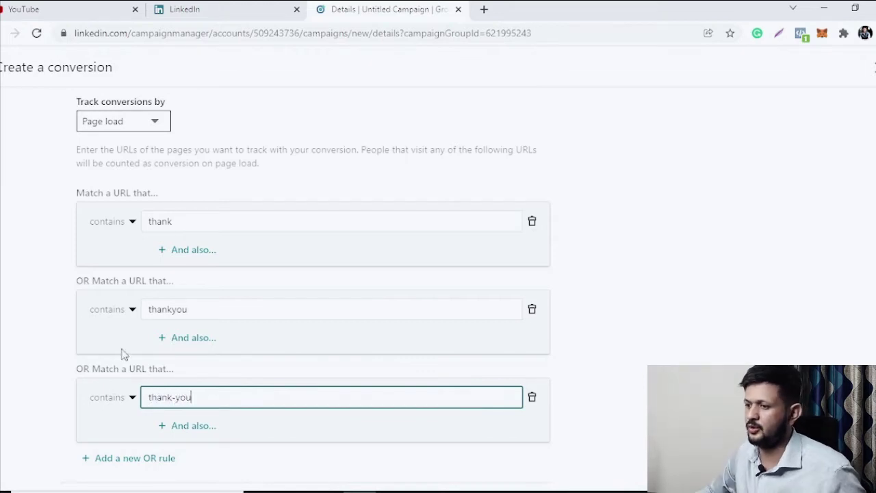
click(31, 294)
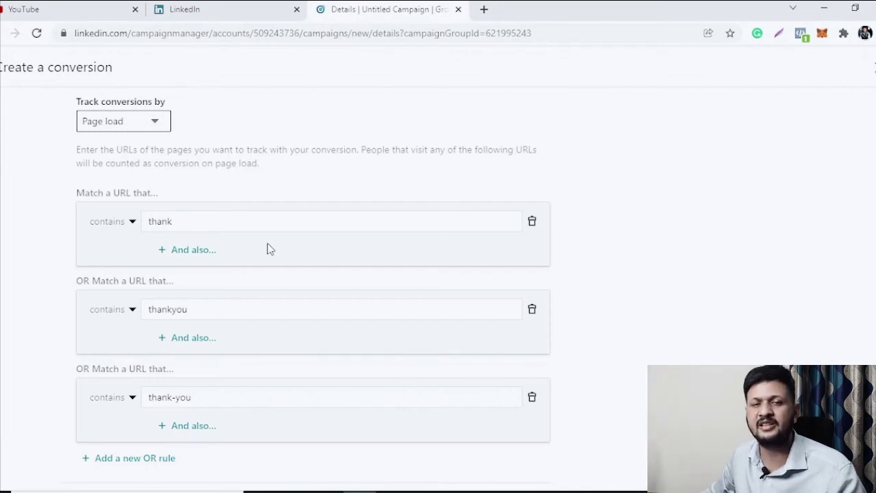
- Create the Website Lead conversion, then save the campaign and exit its setup
scroll(271, 249, down, 2)
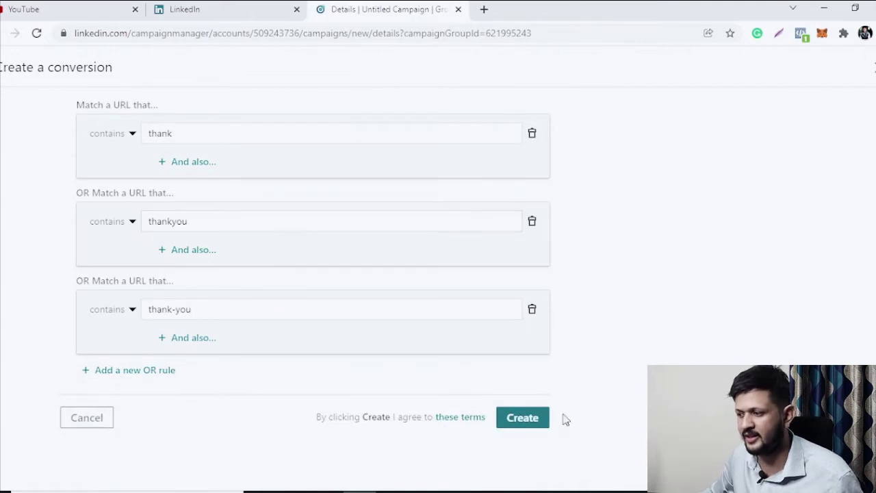
click(525, 422)
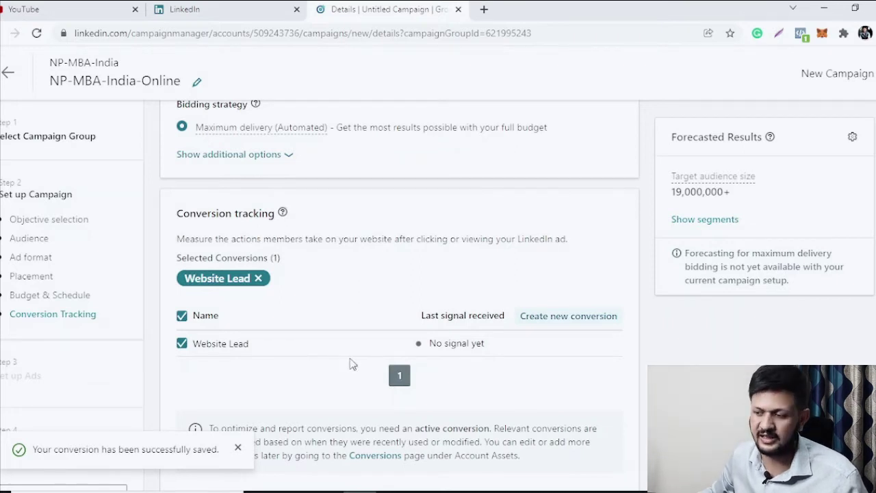
scroll(439, 346, down, 2)
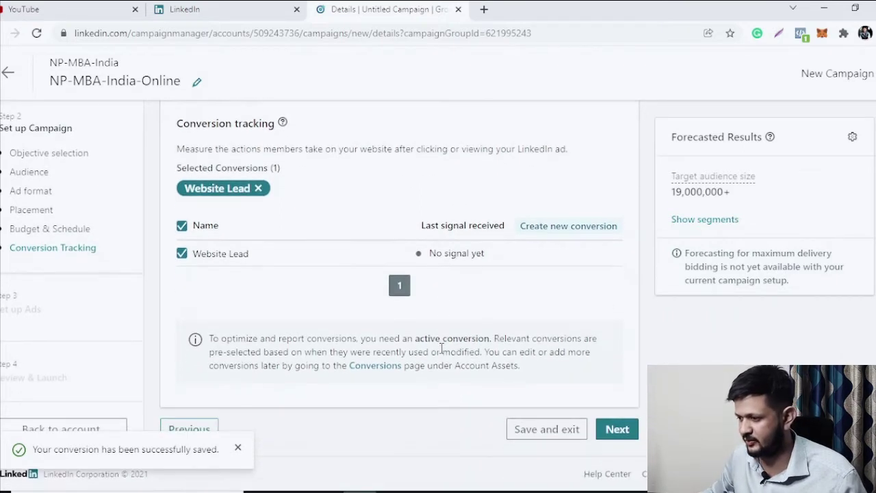
click(544, 435)
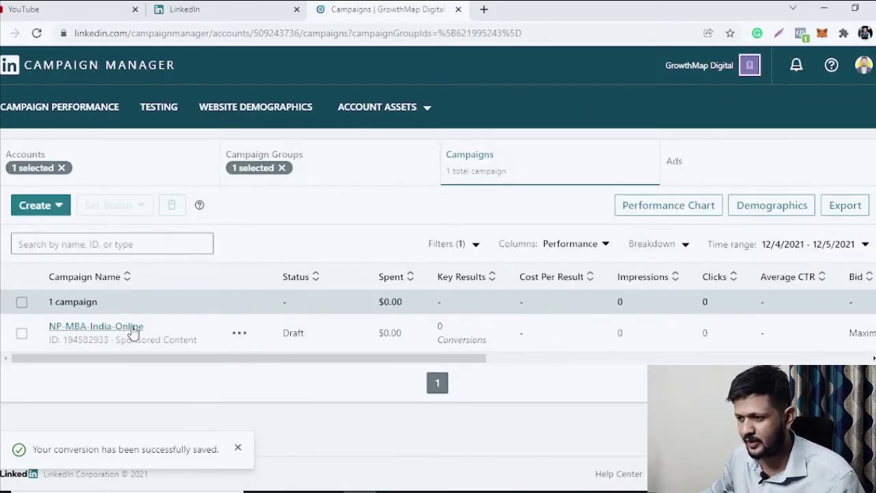
- Reopen the NP-MBA-India-Online draft for editing and start narrowing its target audience with an additional AND attribute group
click(241, 335)
click(229, 366)
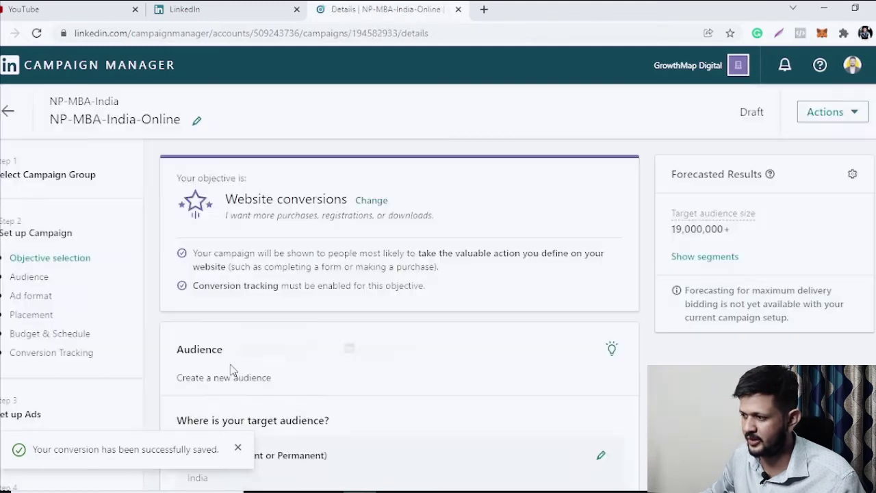
scroll(534, 246, down, 5)
scroll(546, 255, down, 3)
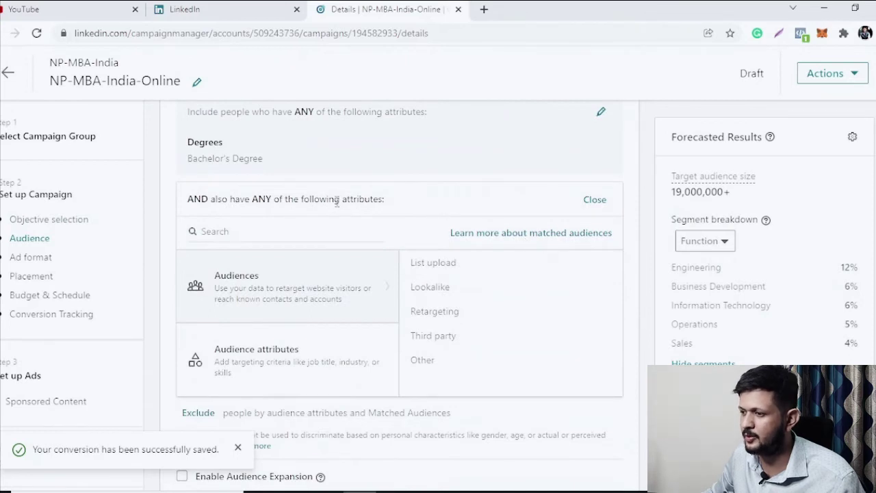
scroll(337, 201, up, 1)
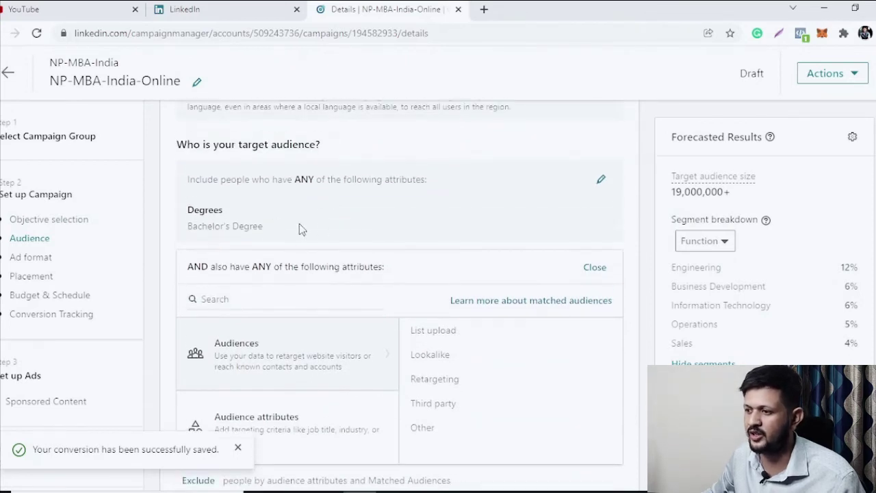
- Accept the Member Age certification, require ages 18 to 24 and 25 to 34 in the AND group, and close its editor
click(297, 292)
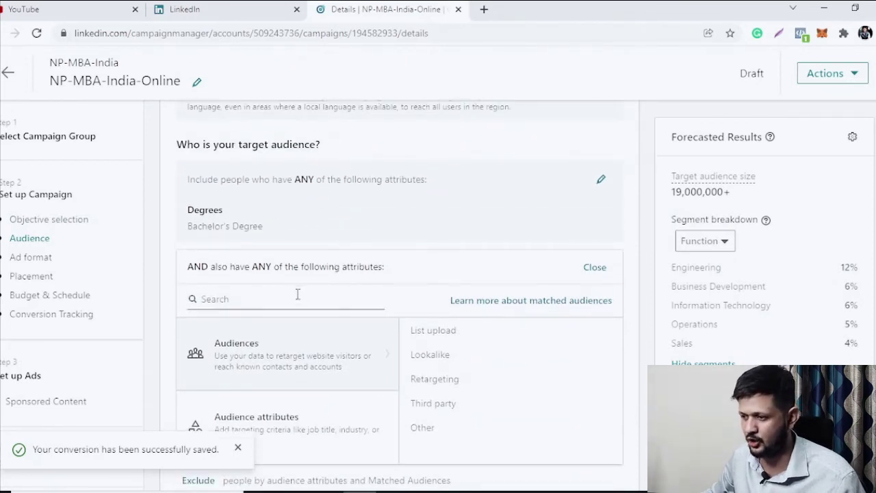
scroll(297, 293, down, 2)
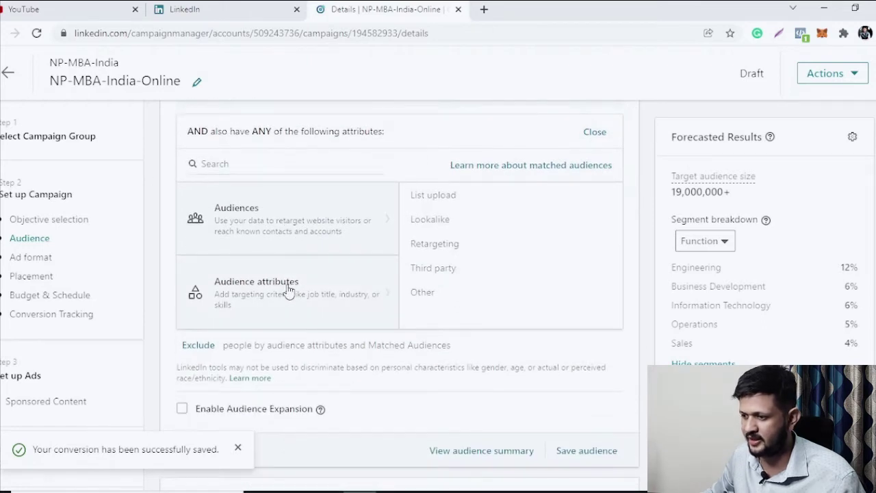
click(289, 290)
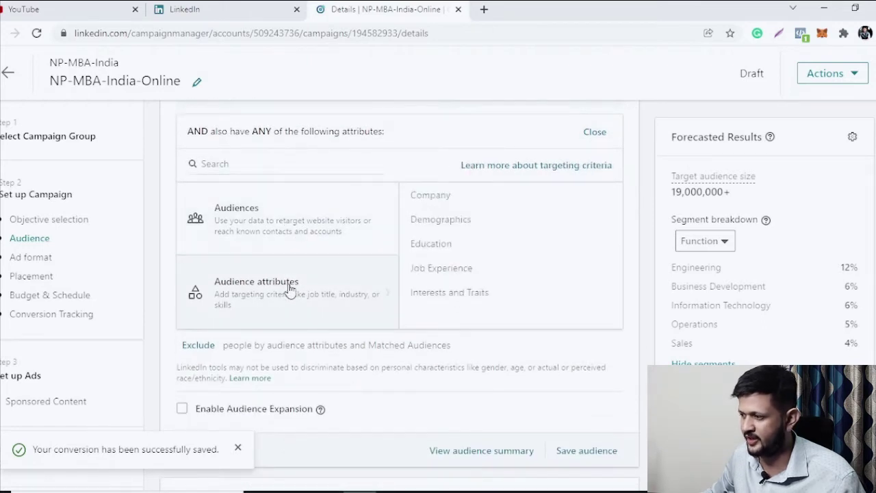
click(449, 229)
click(452, 198)
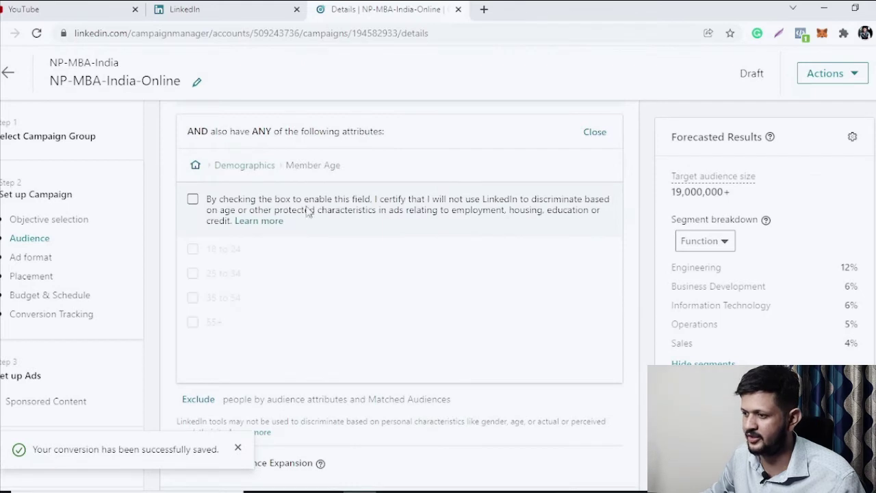
click(193, 200)
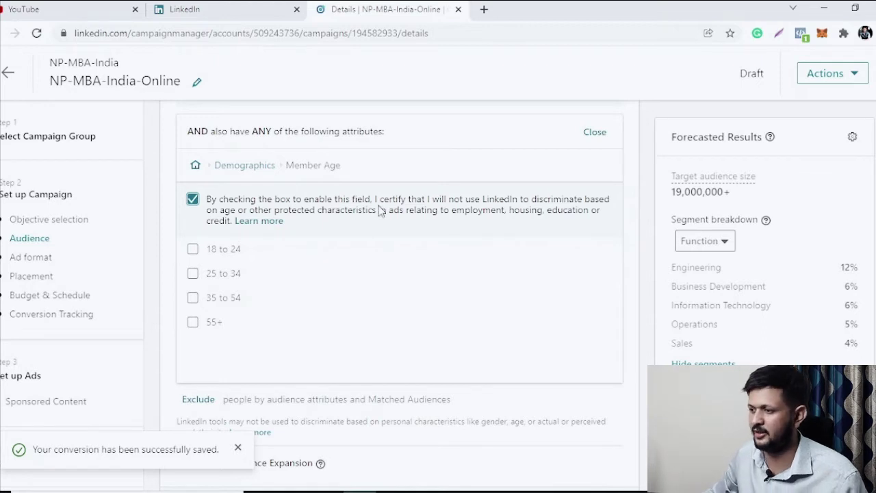
click(192, 250)
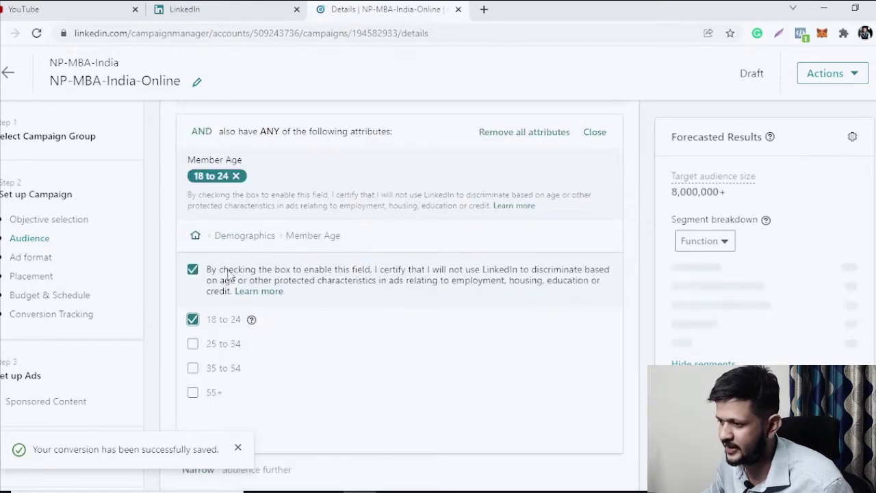
click(193, 346)
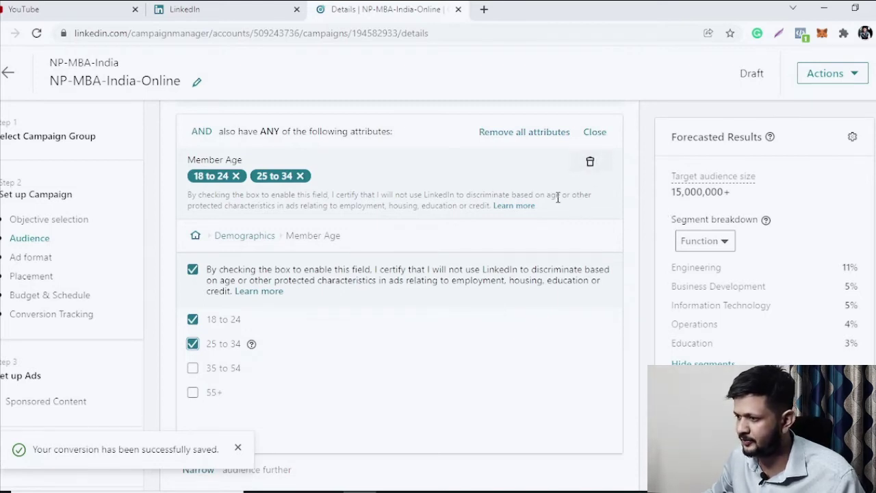
click(595, 139)
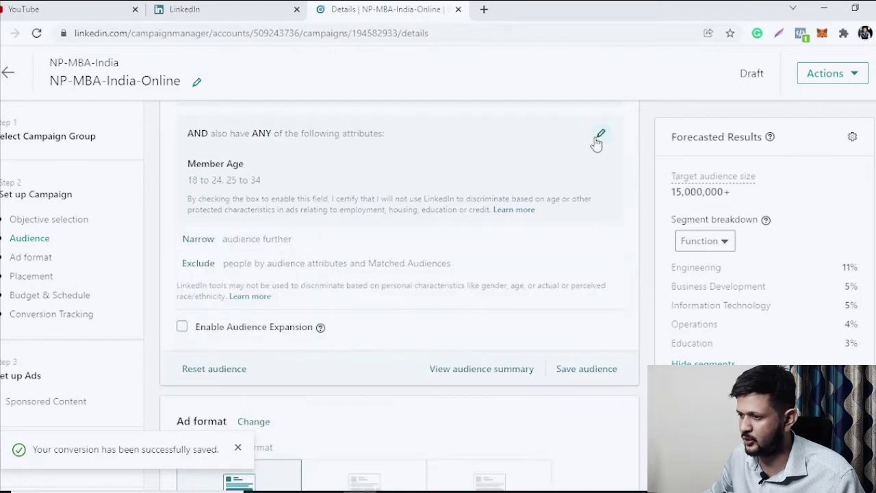
- Narrow the audience further with another AND group that targets the general member interest Business and Management
scroll(345, 205, up, 2)
scroll(344, 208, down, 1)
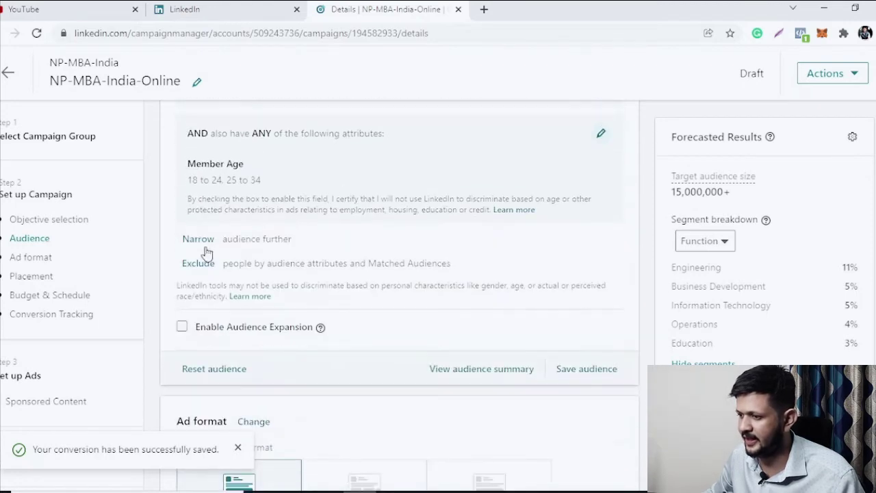
click(198, 239)
scroll(389, 263, down, 1)
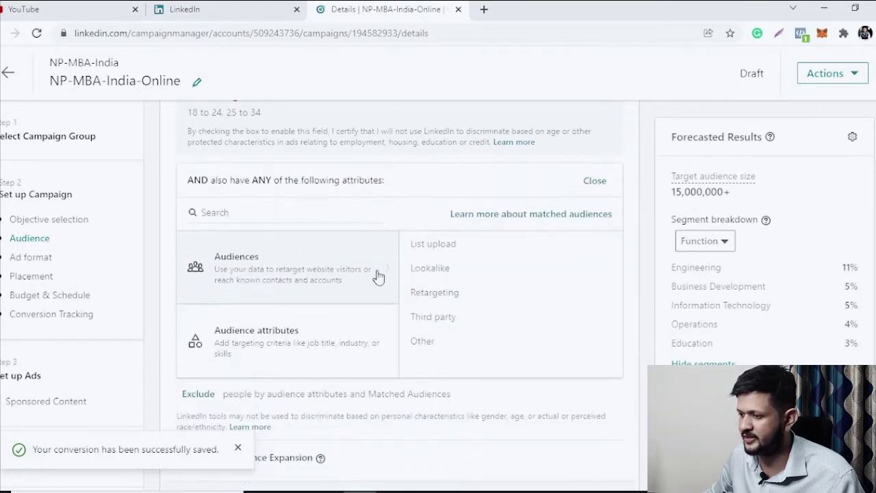
click(298, 333)
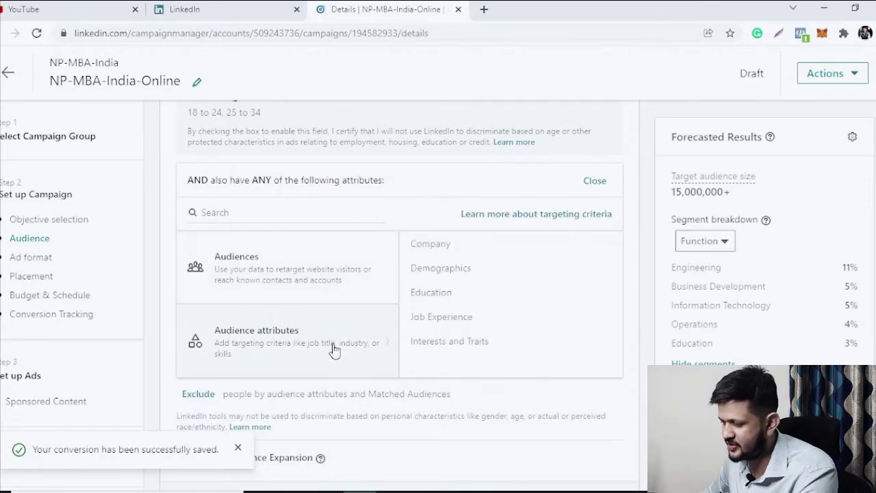
click(434, 347)
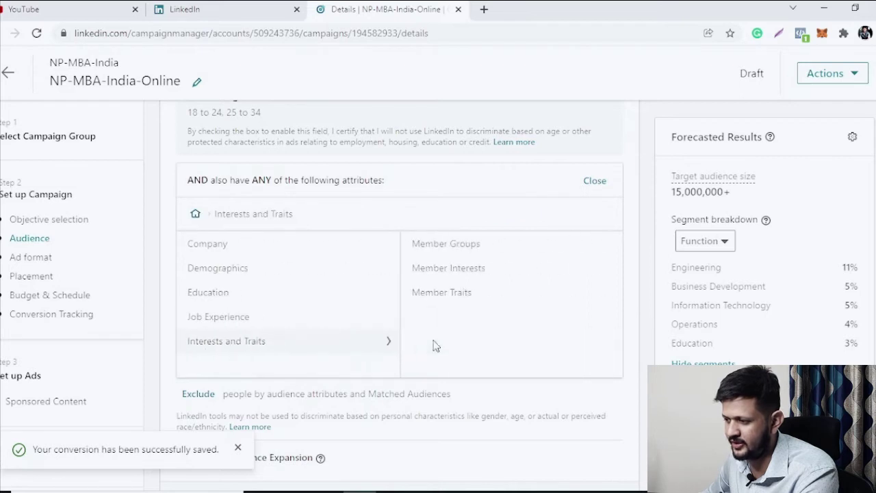
click(446, 271)
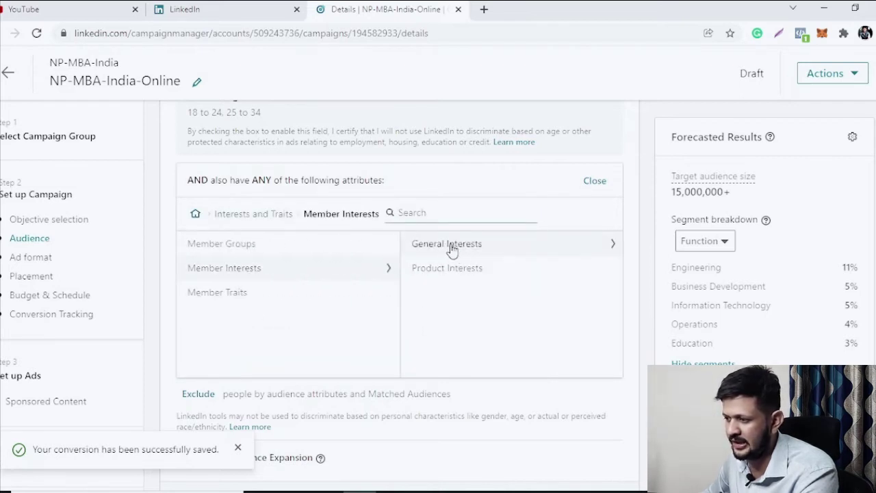
click(452, 250)
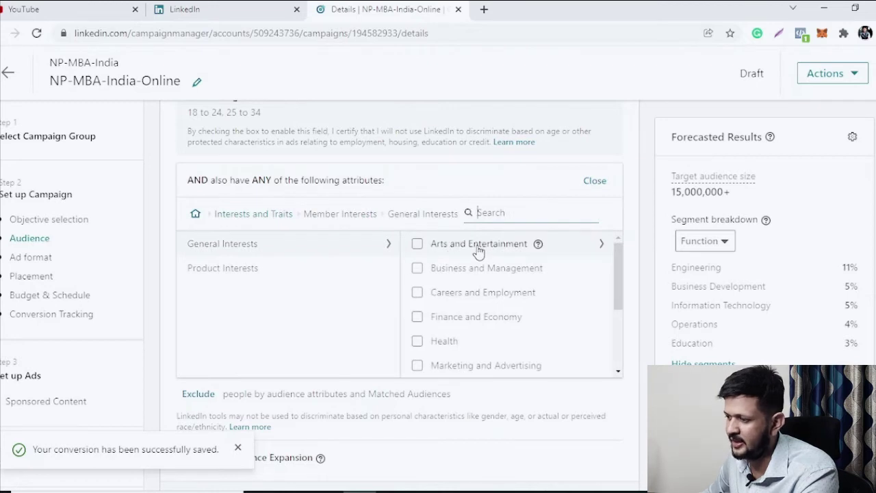
click(418, 268)
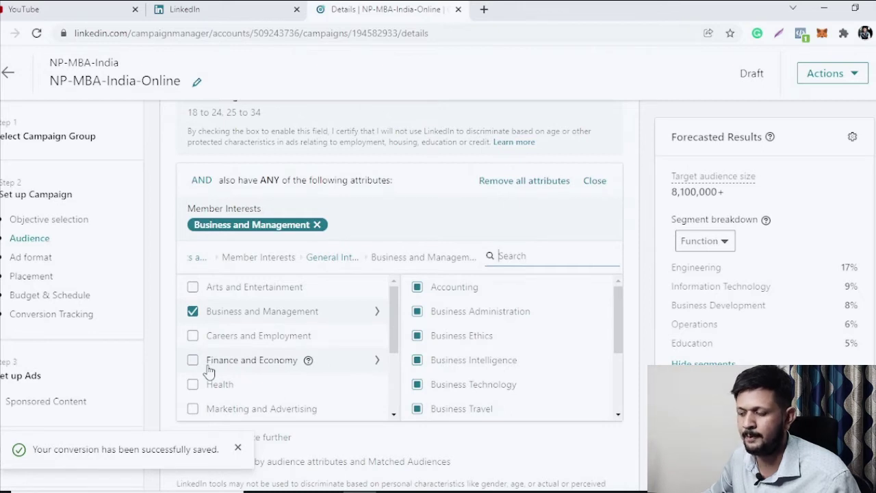
- Add the Marketing and Advertising and Technology general interests to the AND group and close its editor
scroll(211, 369, down, 2)
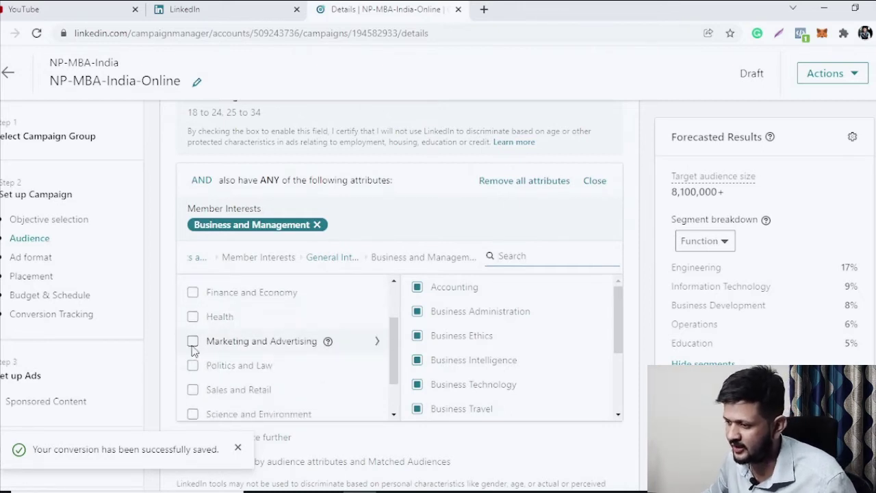
click(192, 341)
scroll(253, 340, down, 2)
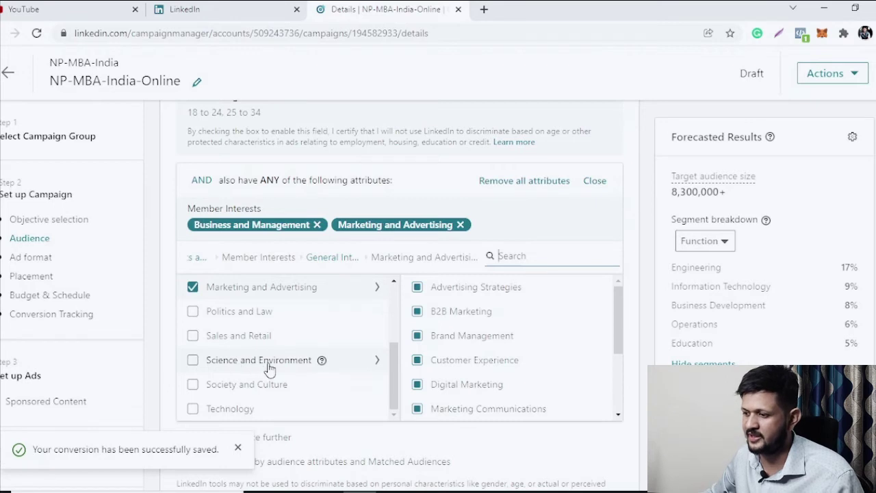
scroll(225, 407, down, 1)
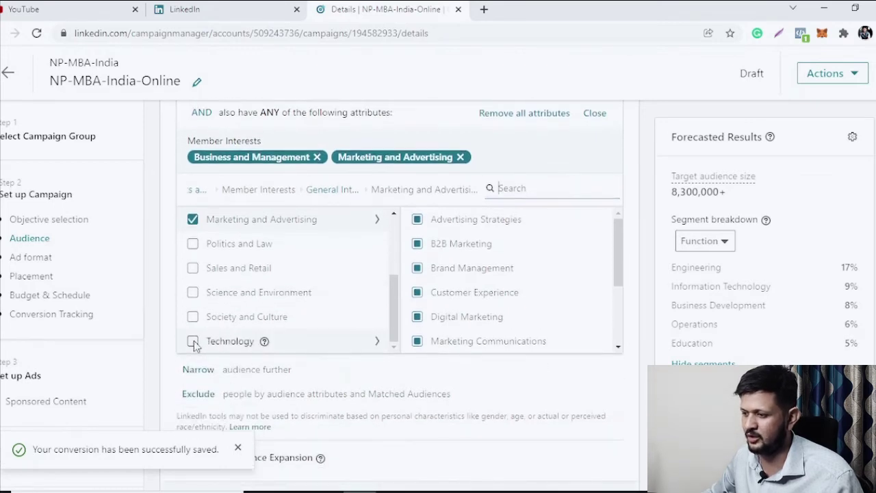
click(193, 342)
scroll(218, 346, up, 2)
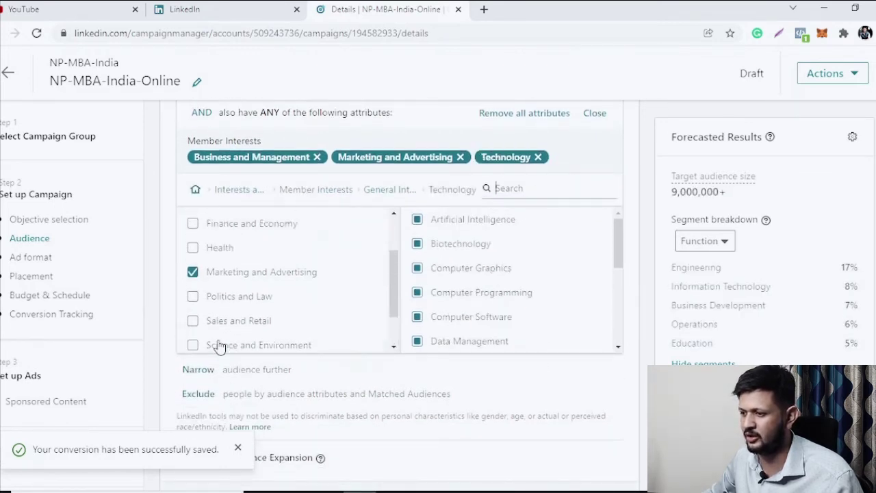
scroll(254, 301, up, 2)
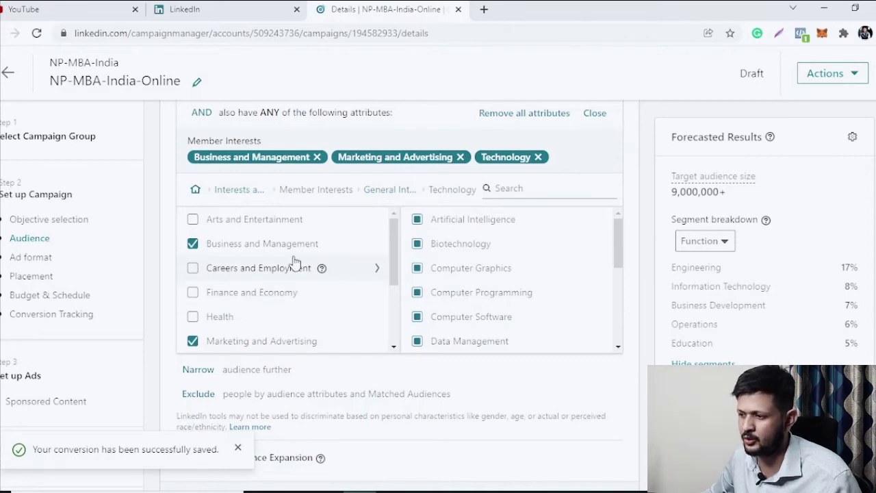
scroll(264, 257, down, 1)
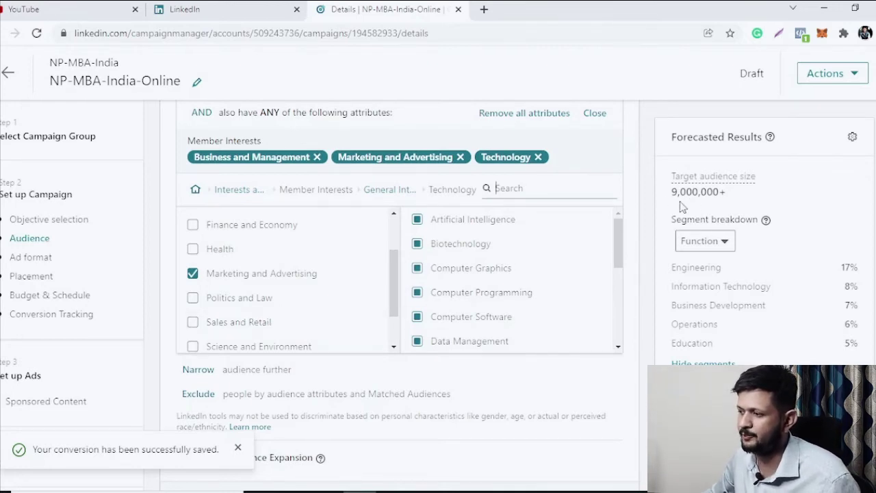
scroll(622, 205, up, 2)
scroll(626, 253, down, 1)
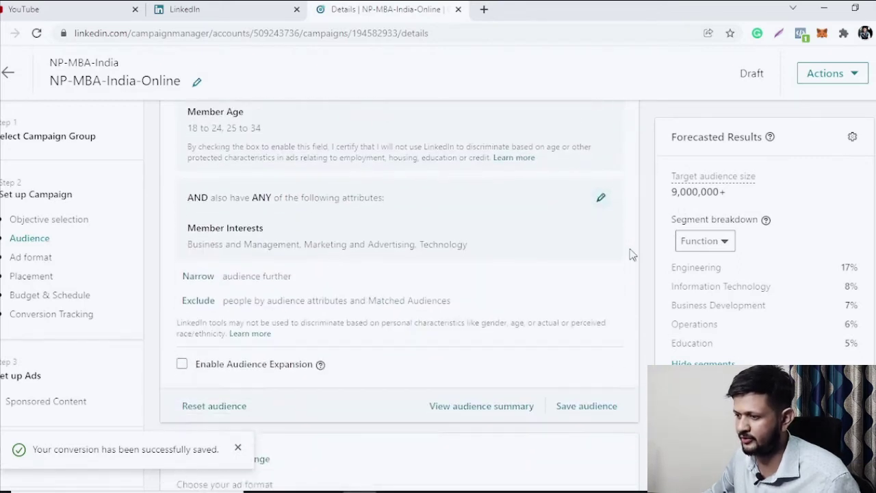
- Start one more AND attribute group and open the Finance category of Company Industries
click(204, 260)
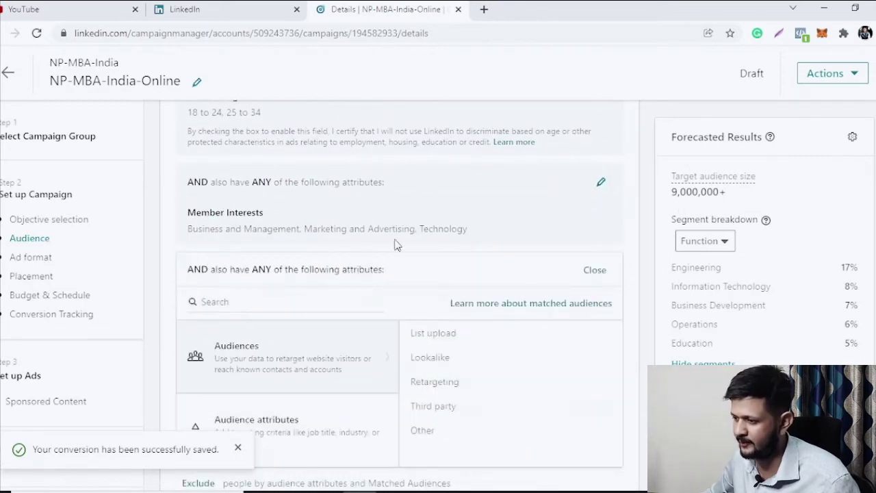
scroll(363, 251, down, 2)
click(319, 290)
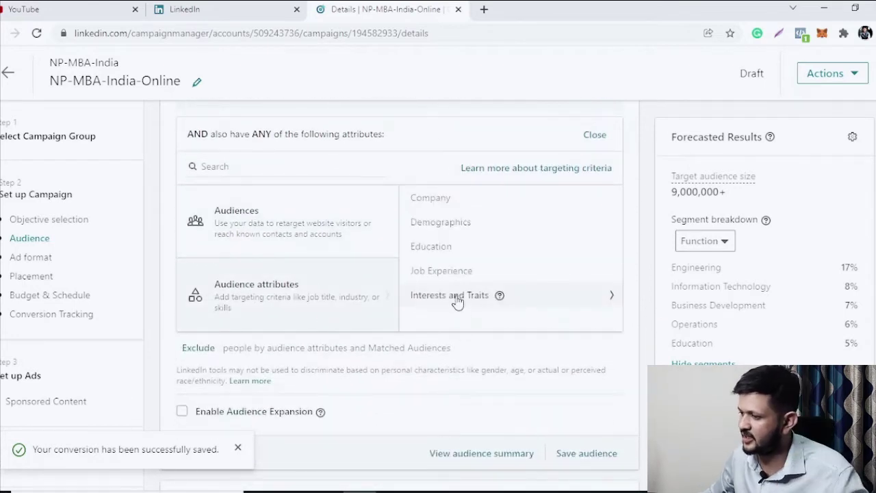
click(441, 202)
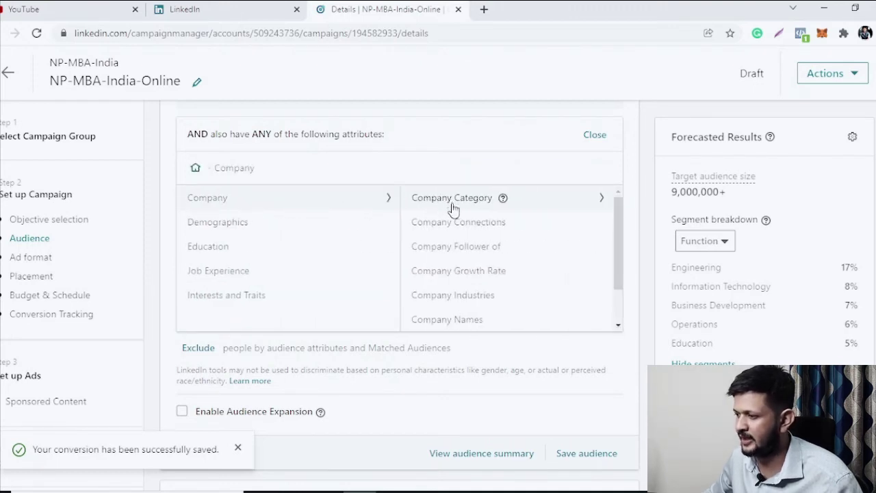
click(463, 296)
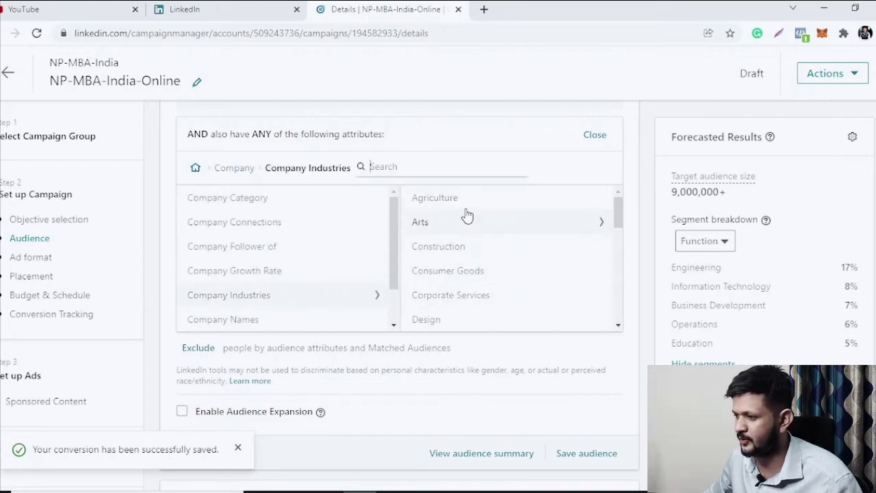
scroll(468, 253, down, 1)
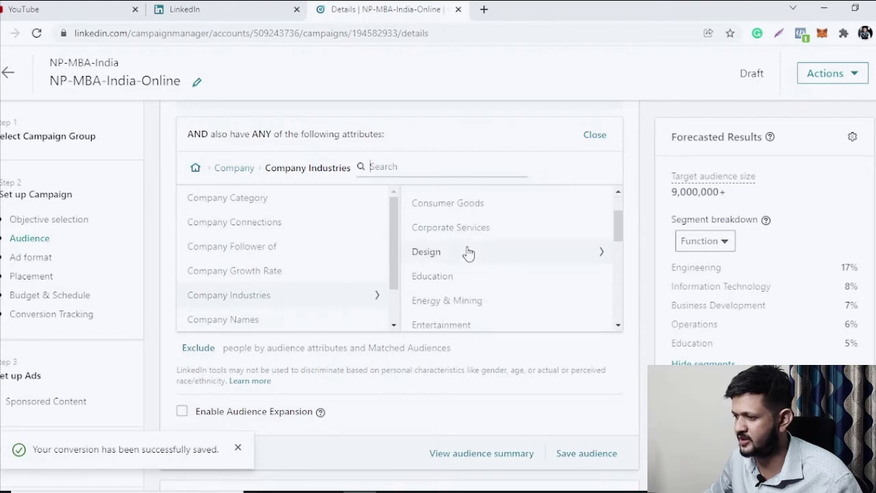
scroll(468, 253, down, 1)
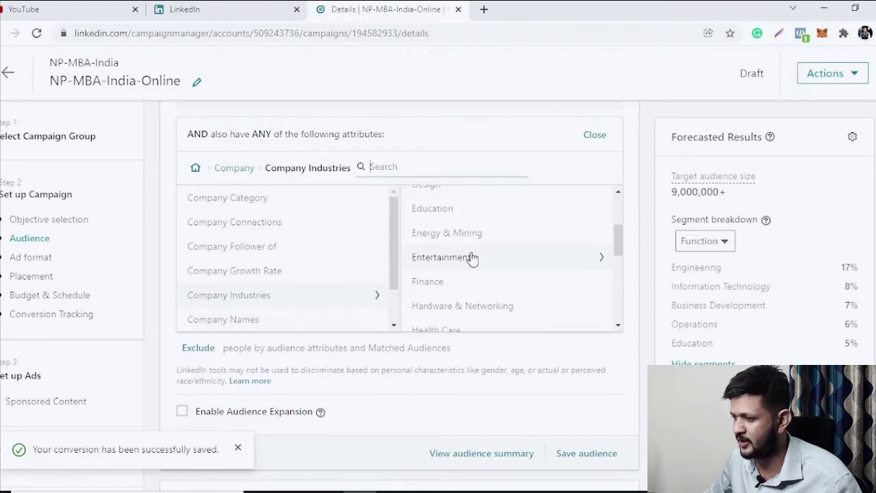
scroll(471, 271, down, 1)
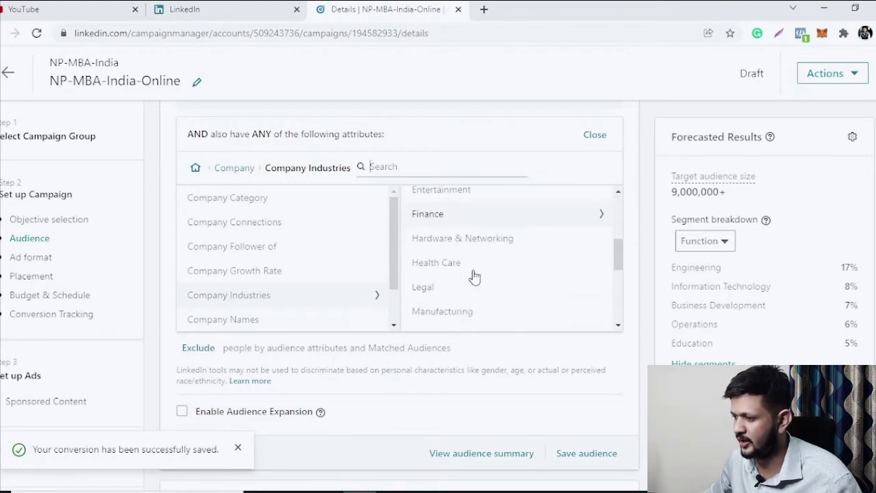
click(458, 219)
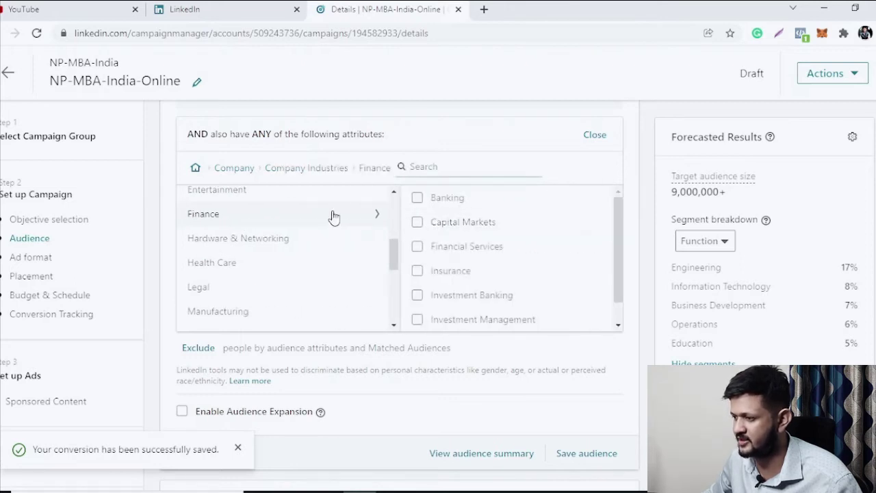
- Target the Banking, Capital Markets, Financial Services, Insurance, Investment Banking, Investment Management, and Venture Capital & Private Equity industries
click(418, 199)
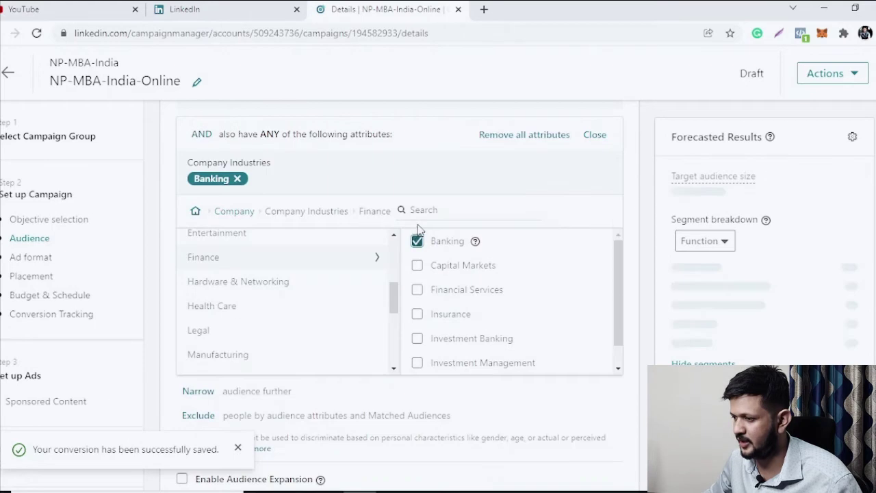
click(417, 265)
click(417, 291)
click(417, 314)
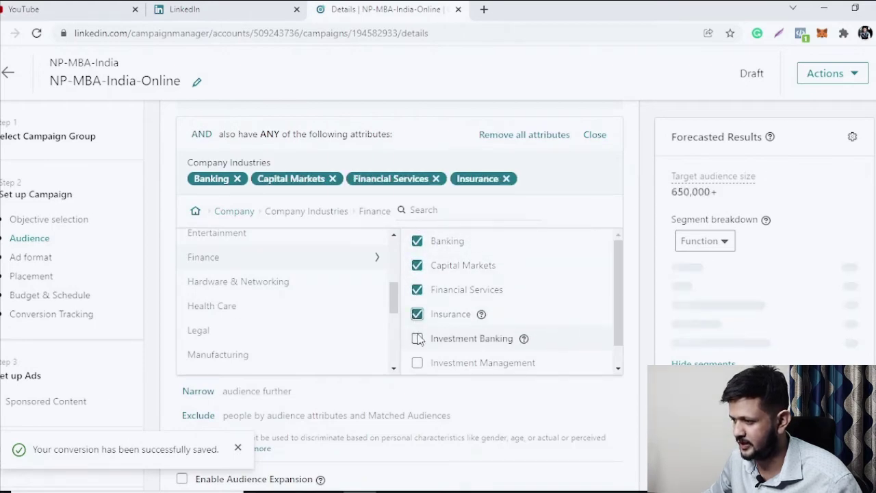
click(424, 337)
scroll(426, 334, down, 1)
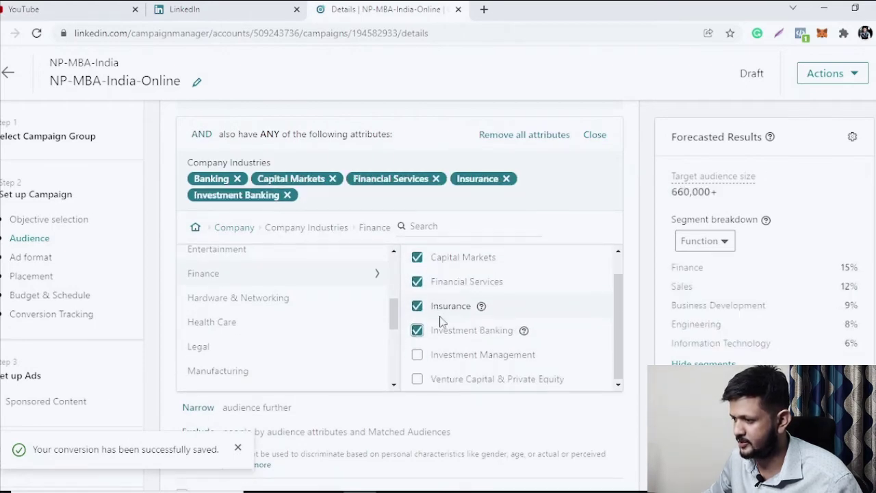
click(417, 355)
click(419, 380)
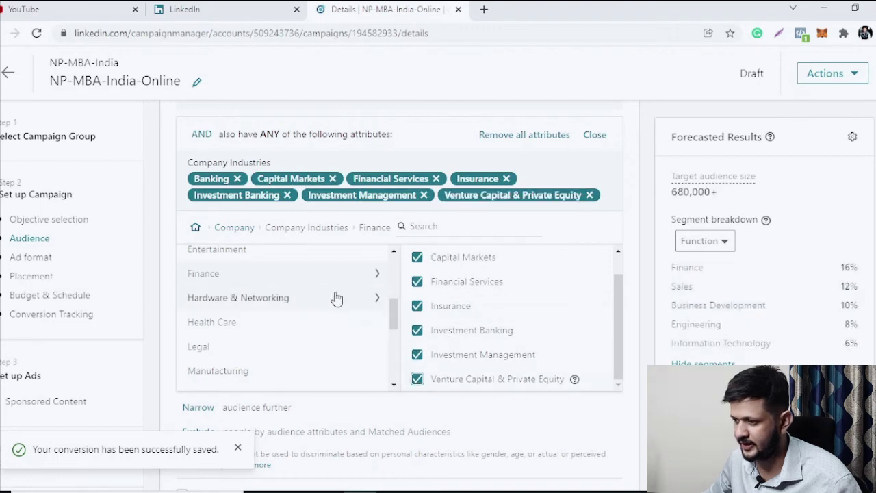
- Add the Software & IT Services industries Computer & Network Security, Computer Software, Information Technology & Services, and Internet to the company targeting
scroll(311, 305, down, 1)
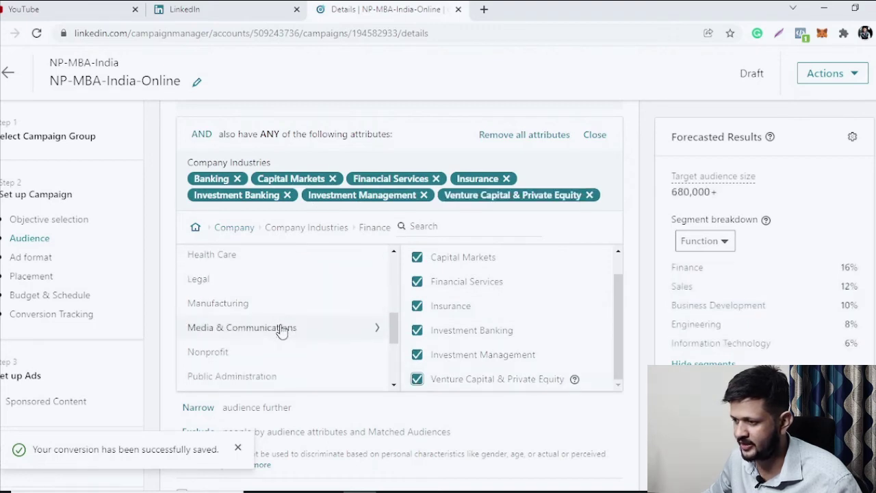
scroll(283, 333, down, 1)
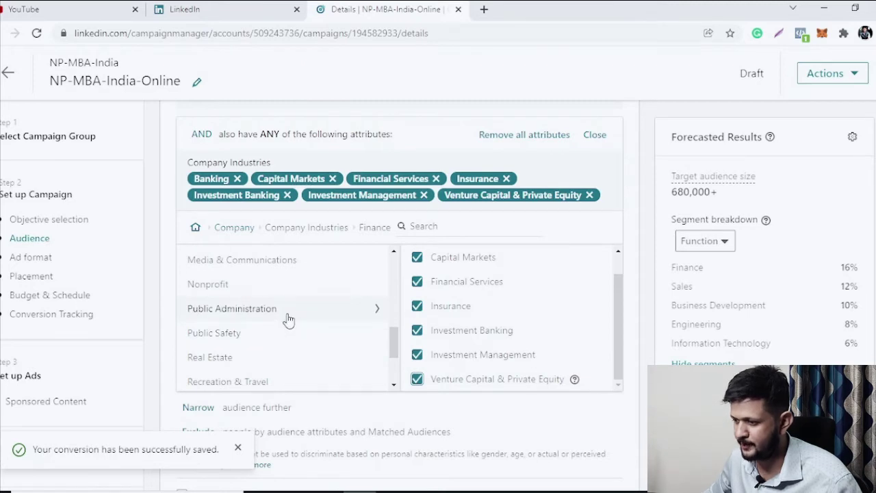
scroll(287, 320, down, 1)
scroll(290, 317, down, 1)
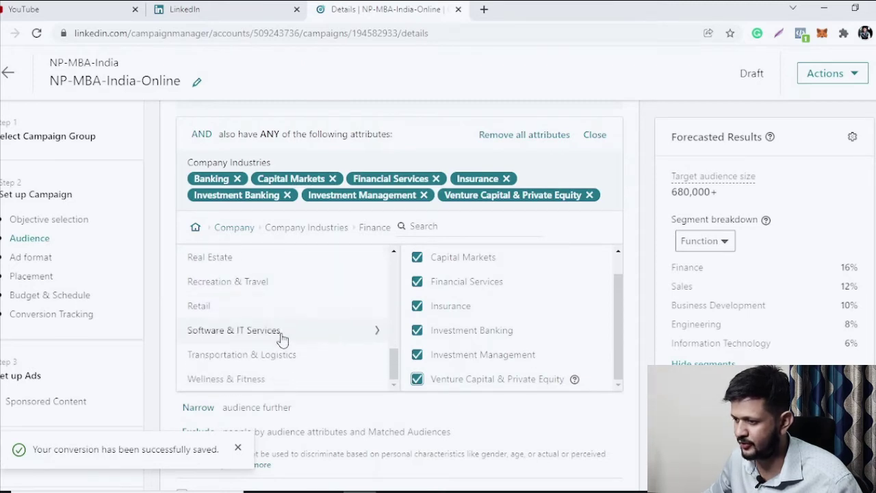
click(283, 340)
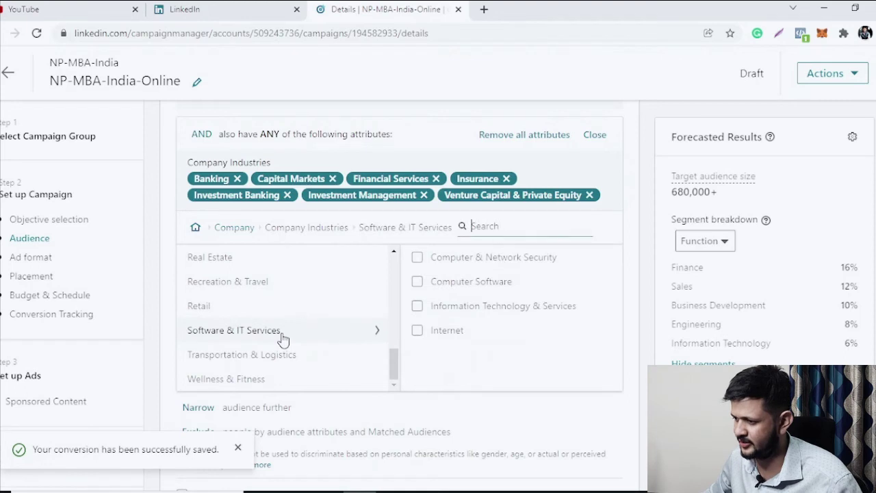
click(417, 257)
click(417, 298)
click(417, 322)
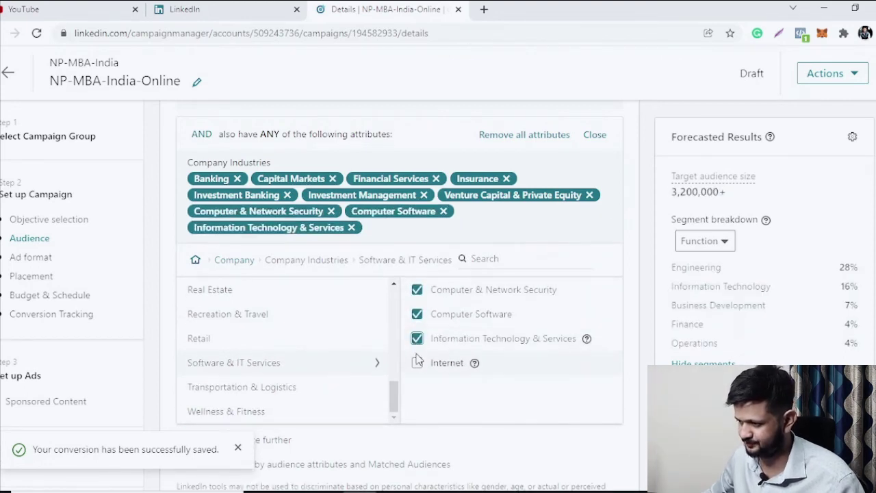
click(417, 363)
scroll(321, 335, down, 1)
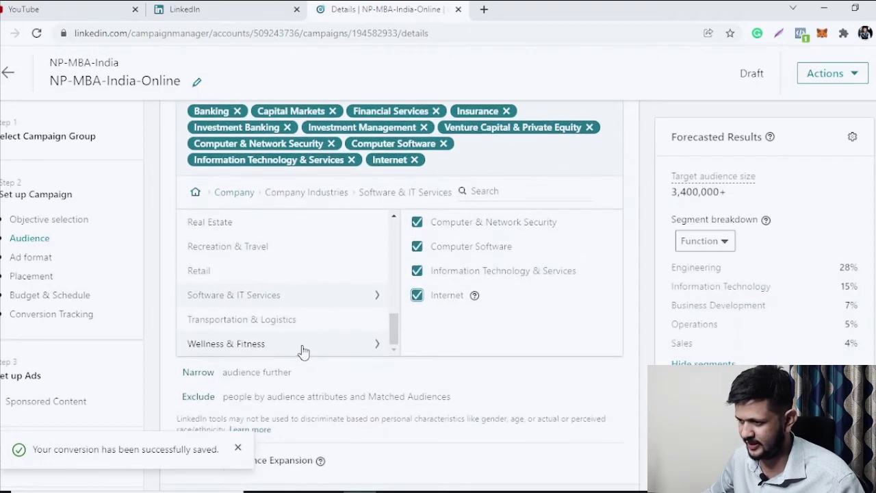
scroll(302, 327, up, 2)
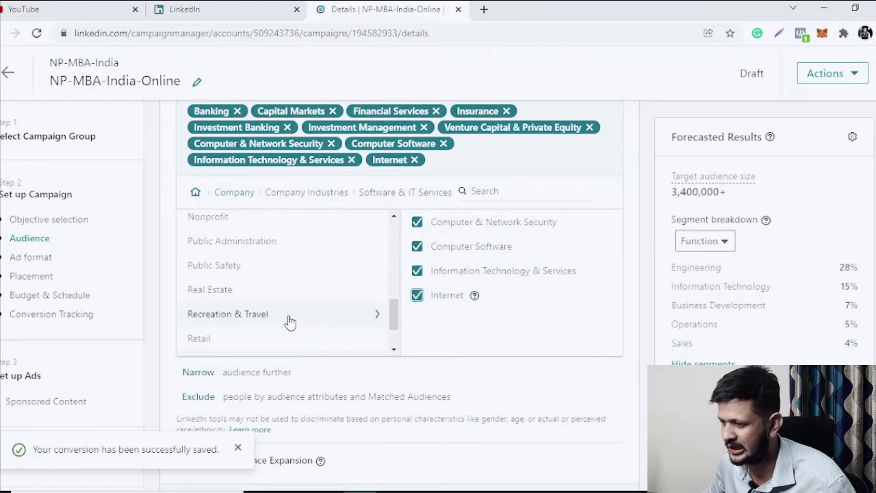
scroll(277, 295, up, 2)
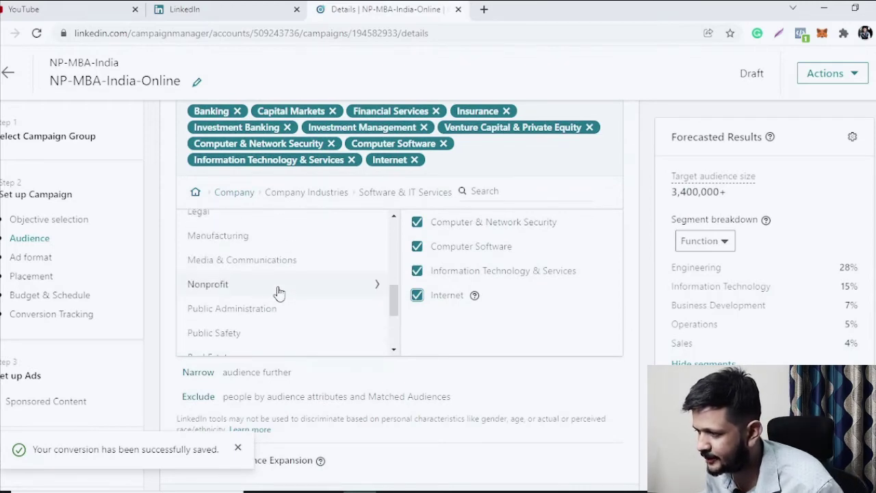
scroll(279, 293, down, 3)
scroll(279, 293, down, 2)
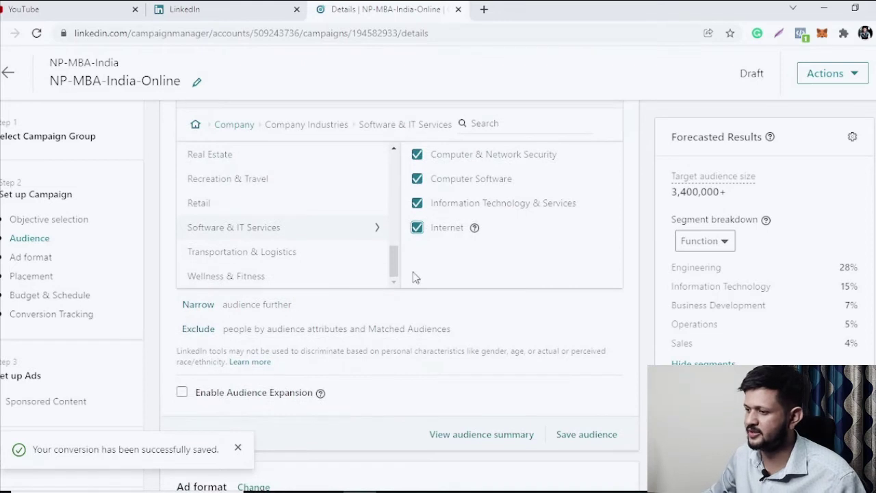
- Close the editor of the Company Industries attribute group, keeping the selected finance and software industries
scroll(343, 266, up, 1)
scroll(339, 264, up, 2)
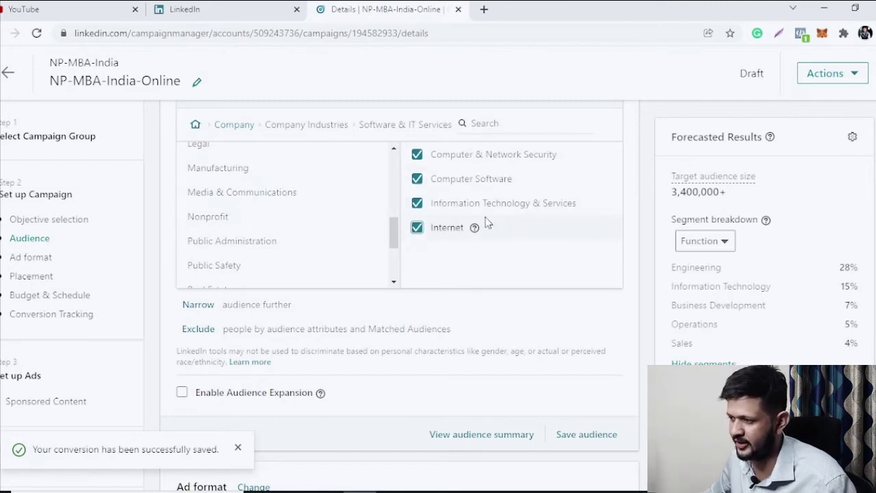
scroll(364, 229, up, 5)
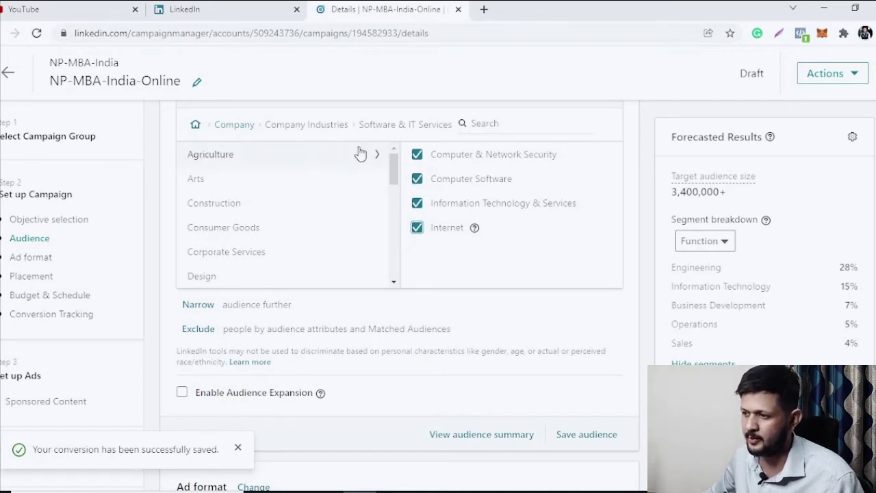
scroll(531, 221, up, 2)
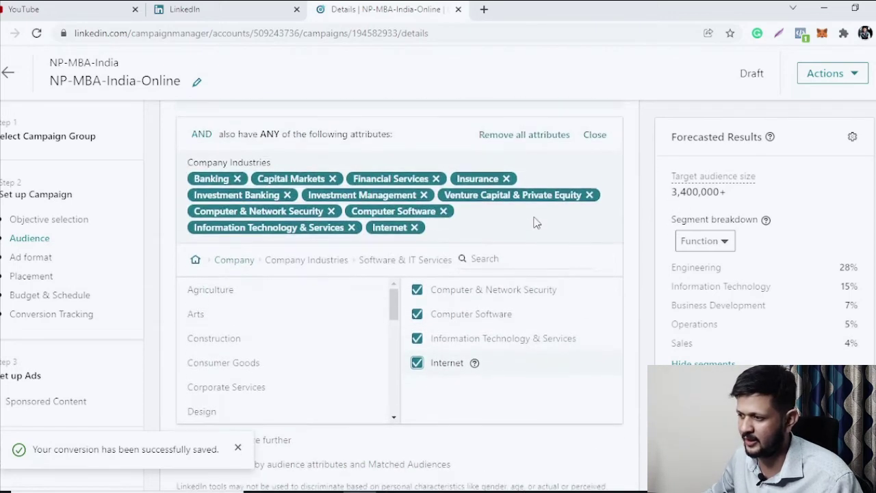
click(594, 135)
scroll(599, 218, up, 2)
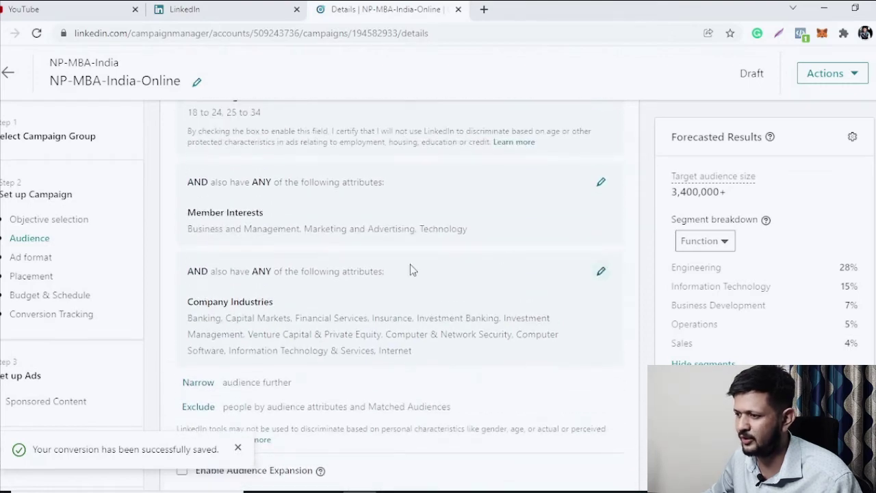
scroll(411, 267, down, 3)
click(208, 179)
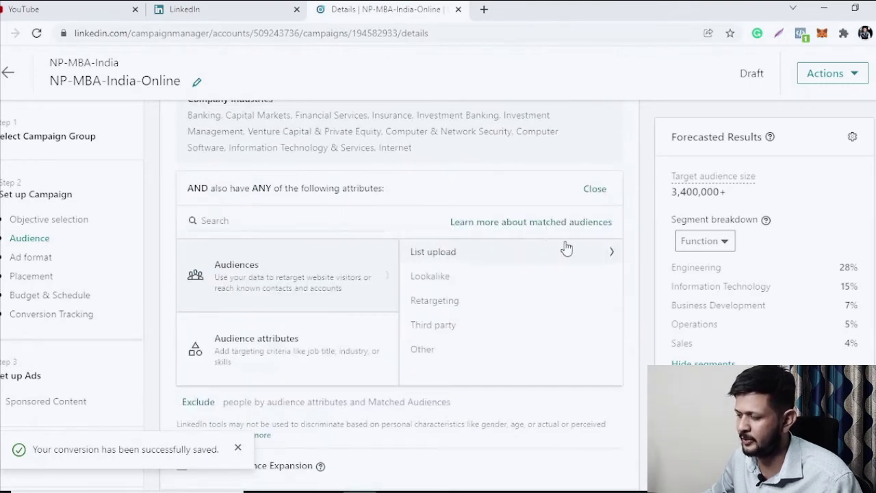
scroll(617, 236, down, 2)
scroll(579, 247, up, 3)
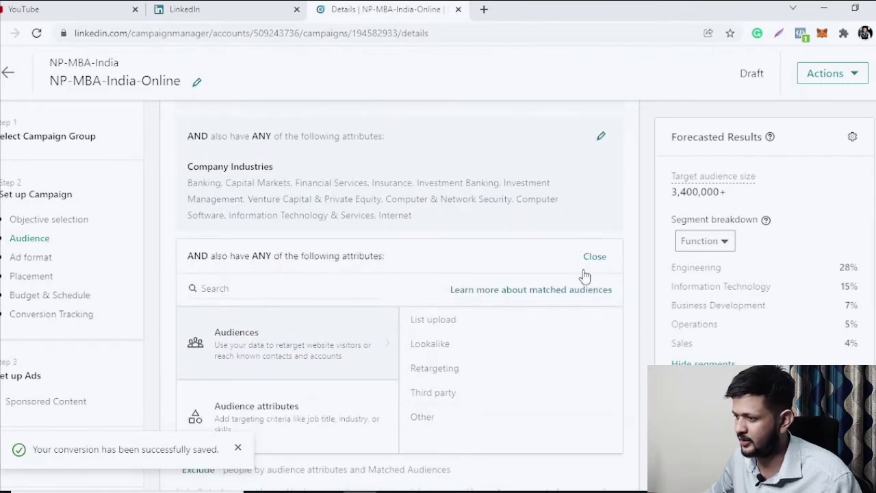
click(595, 258)
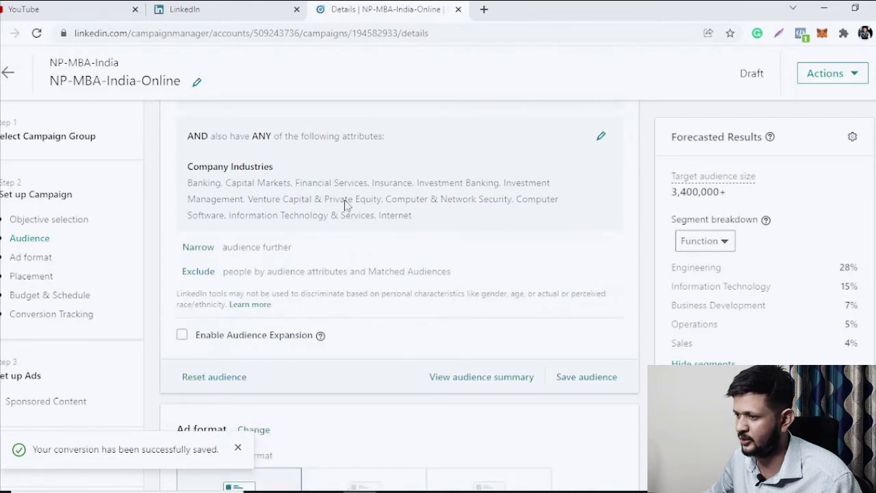
- Reopen the Company Industries group for editing and browse to Member Groups under Interests and Traits
click(601, 139)
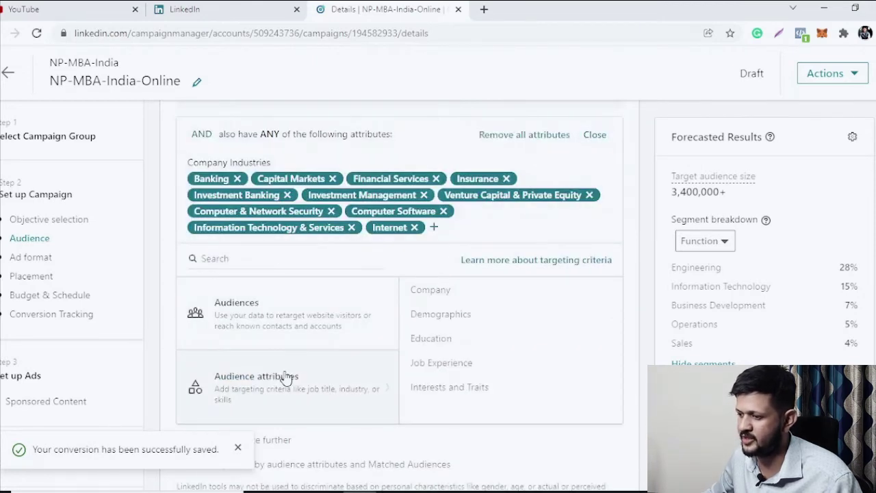
click(437, 292)
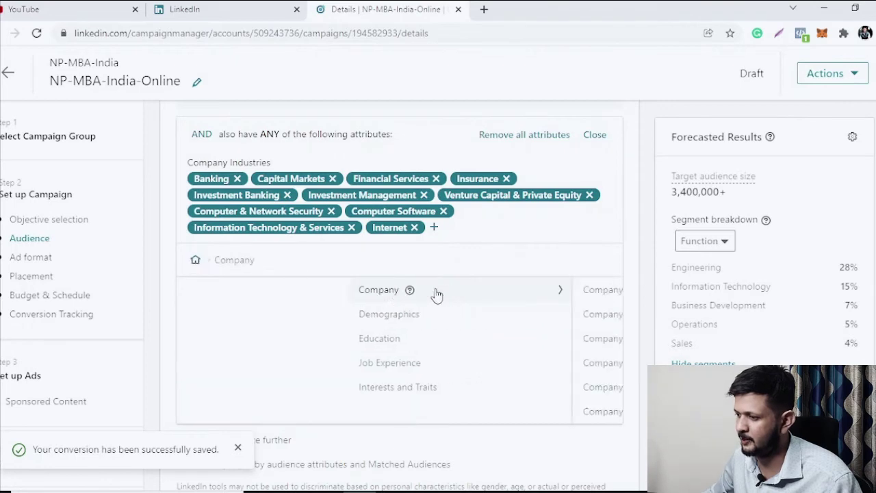
click(197, 263)
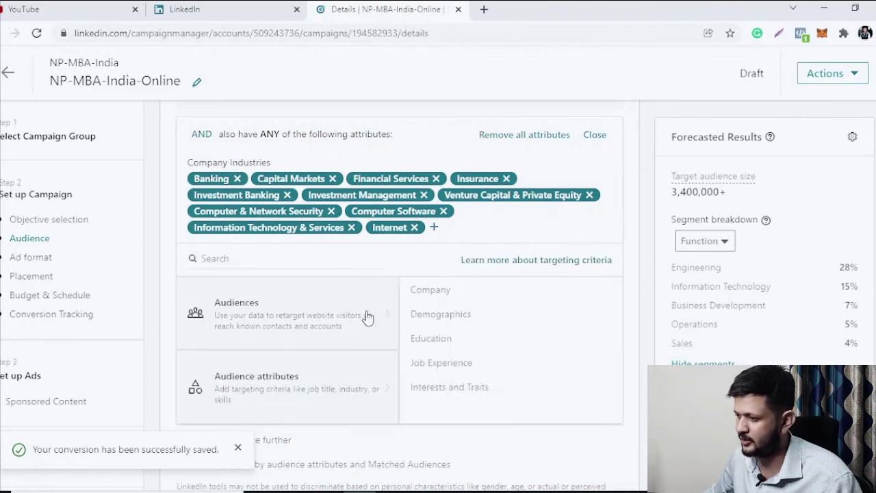
click(455, 387)
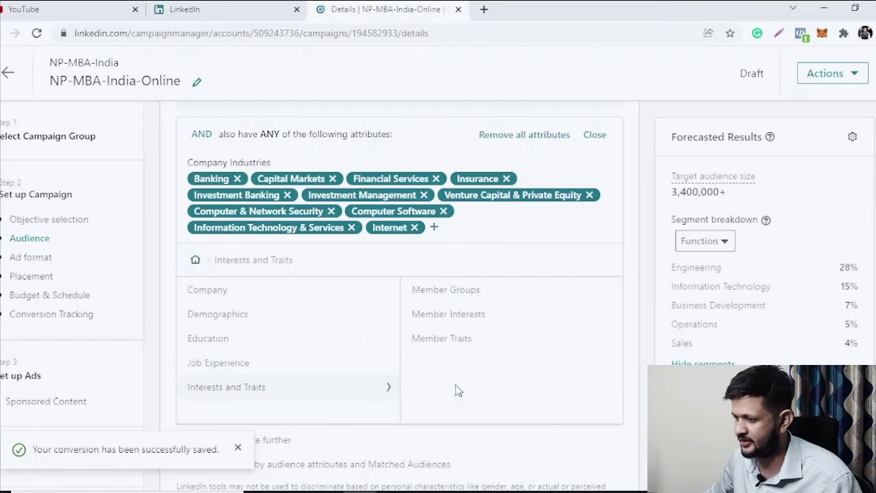
click(436, 293)
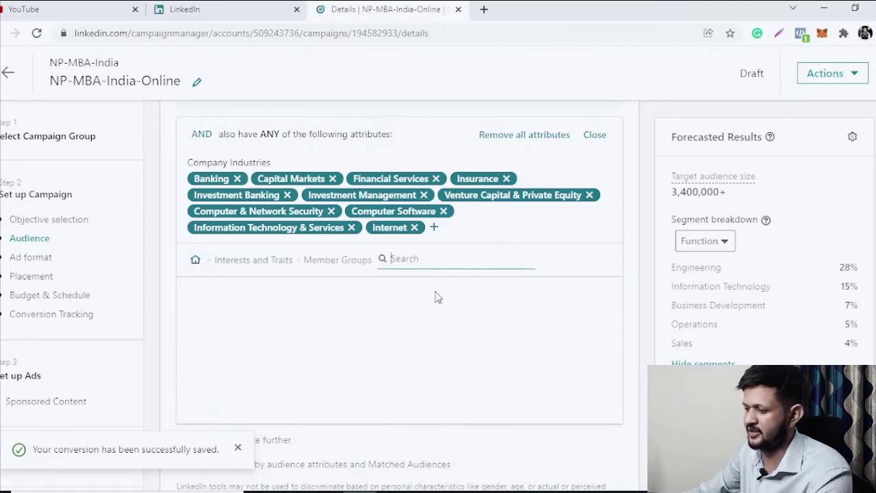
- Search the member groups for "mba", look through the suggested groups, and close the editor without selecting any
text(mba)
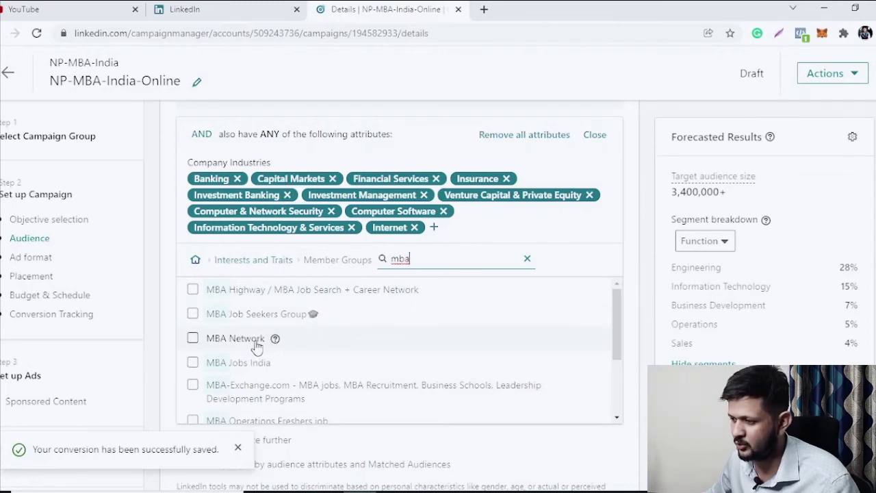
scroll(260, 346, down, 2)
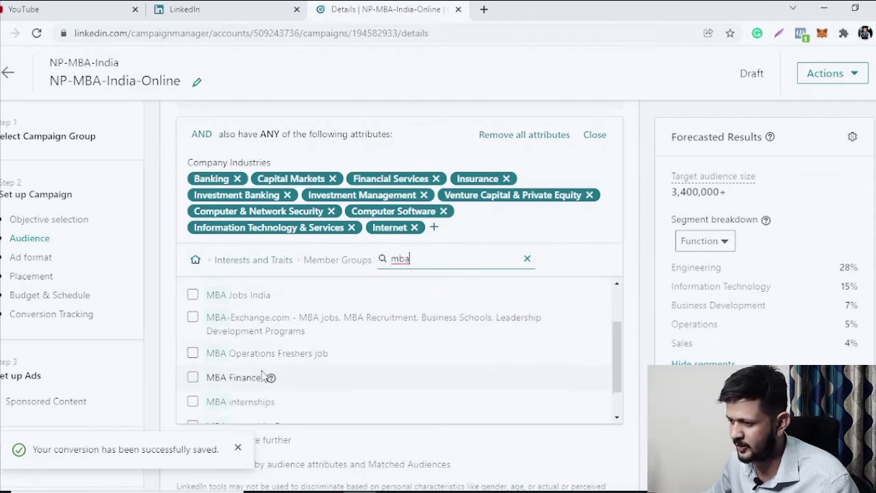
scroll(284, 368, down, 3)
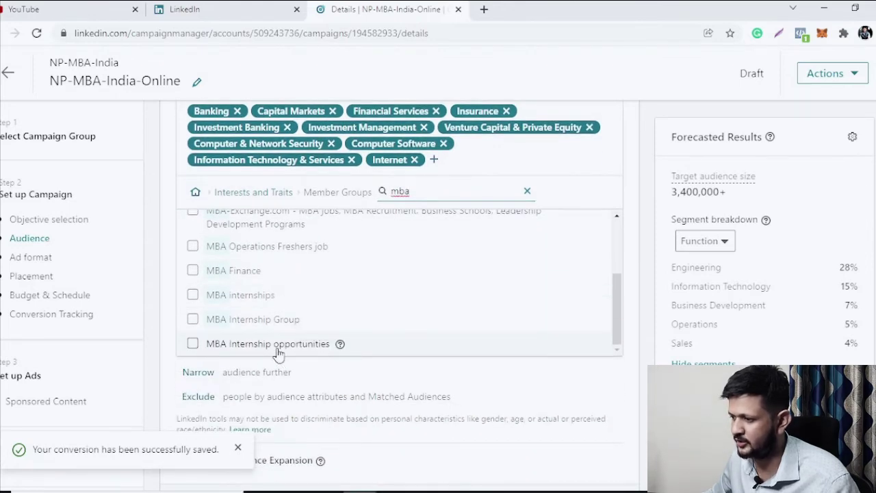
scroll(281, 346, up, 2)
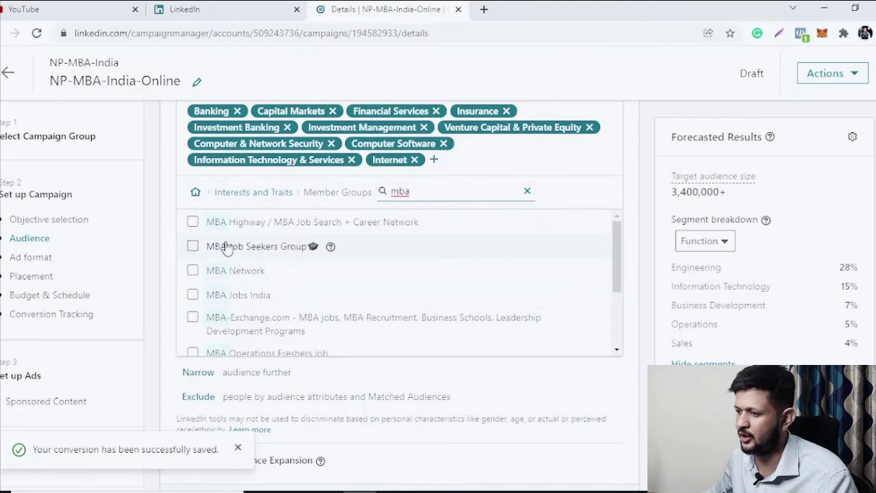
click(527, 192)
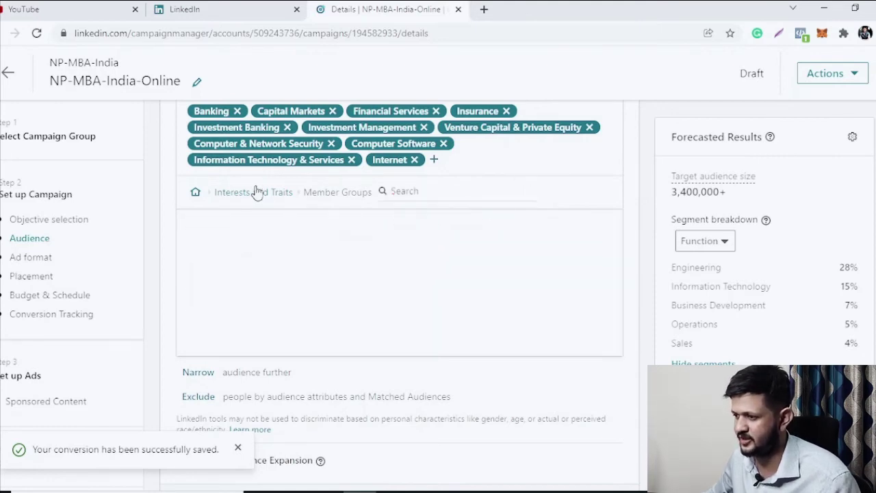
click(196, 192)
scroll(612, 169, up, 1)
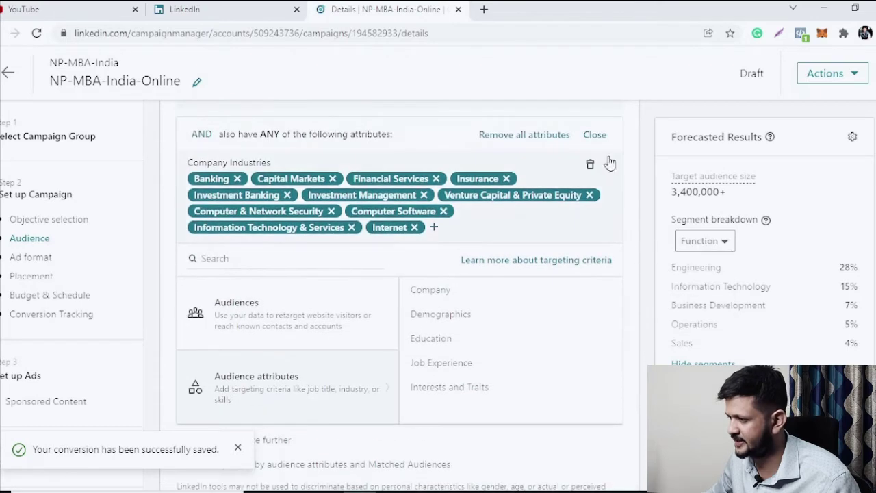
click(593, 134)
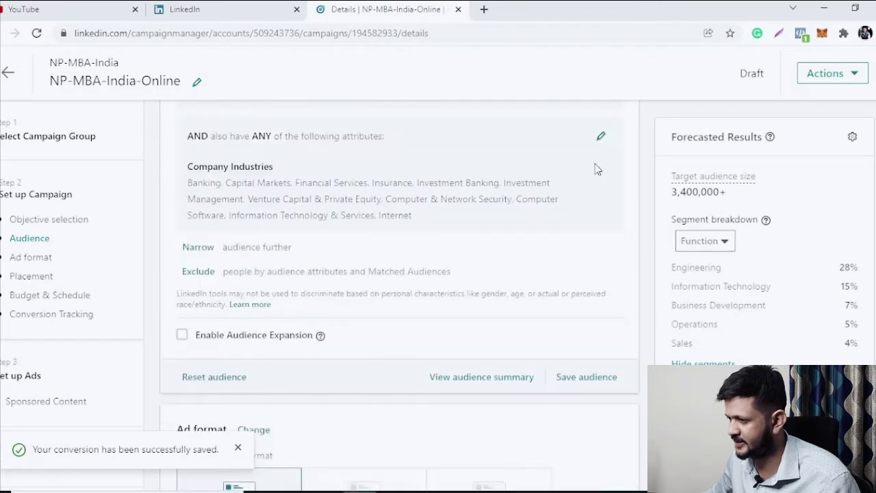
- Start an audience exclusion, search its attributes for "master's", and exclude people with the Master's degree
click(200, 274)
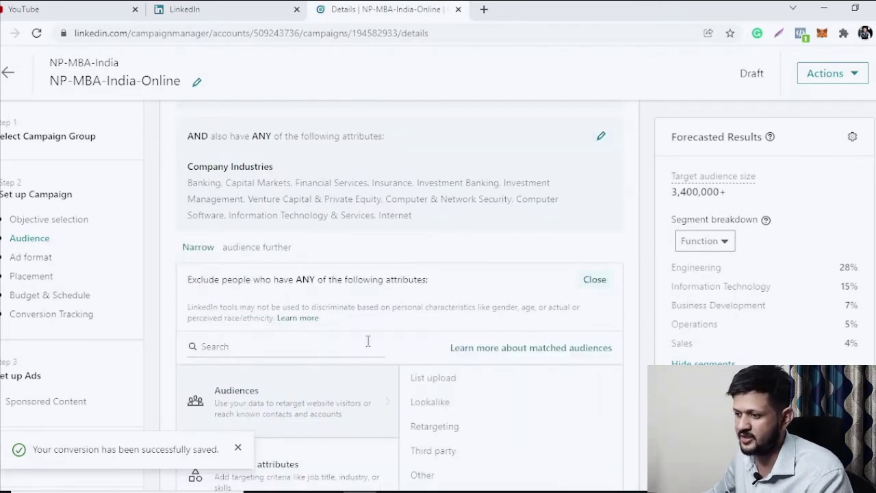
scroll(361, 346, down, 1)
click(302, 288)
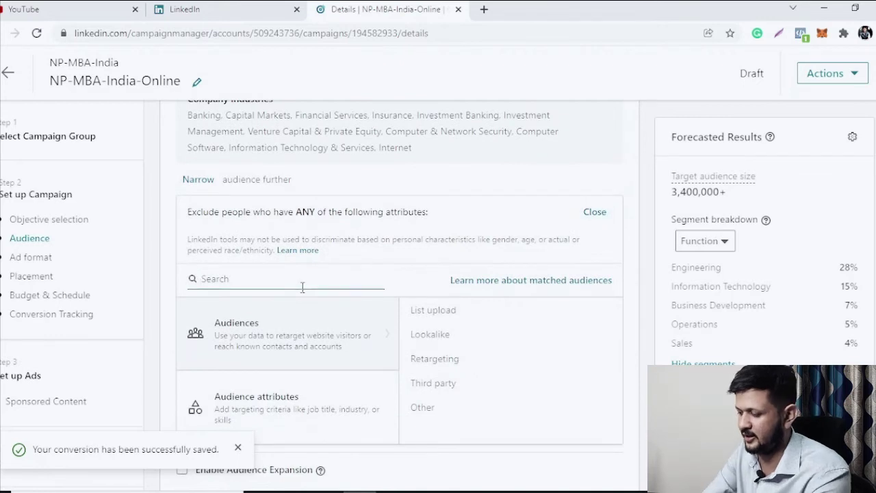
text(mas)
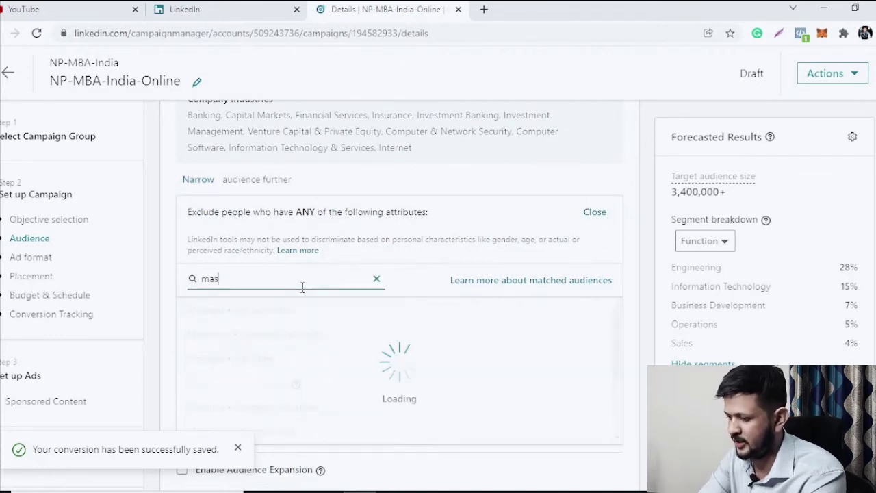
text(ter's)
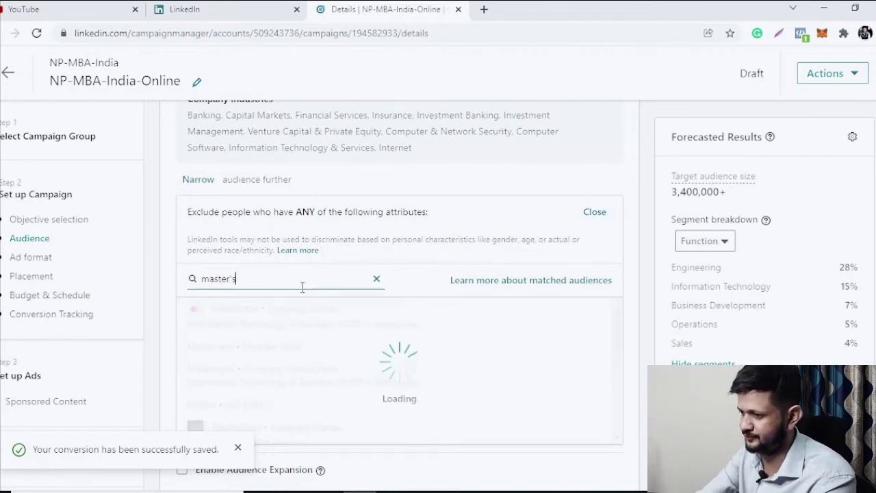
click(294, 311)
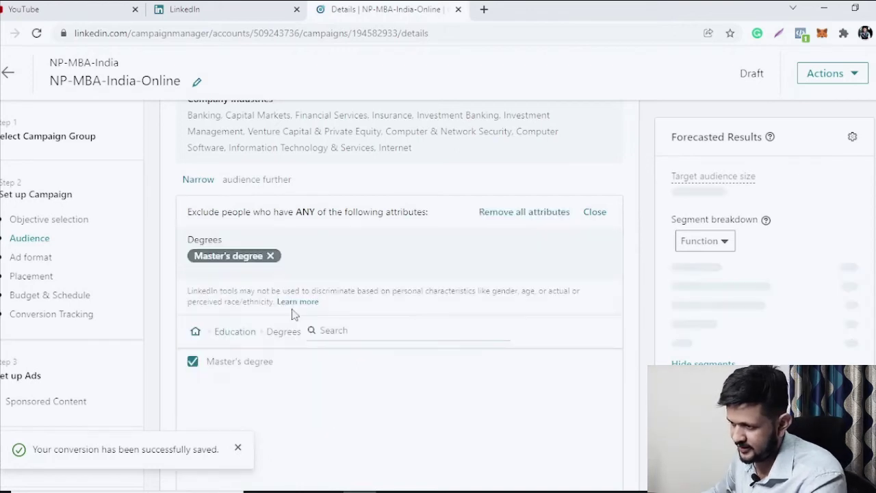
- Add Postgraduate Degree, Executive MBA, and Master of Business Administration - MBA to the excluded degrees and close the exclusion editor
click(352, 329)
text(postgra)
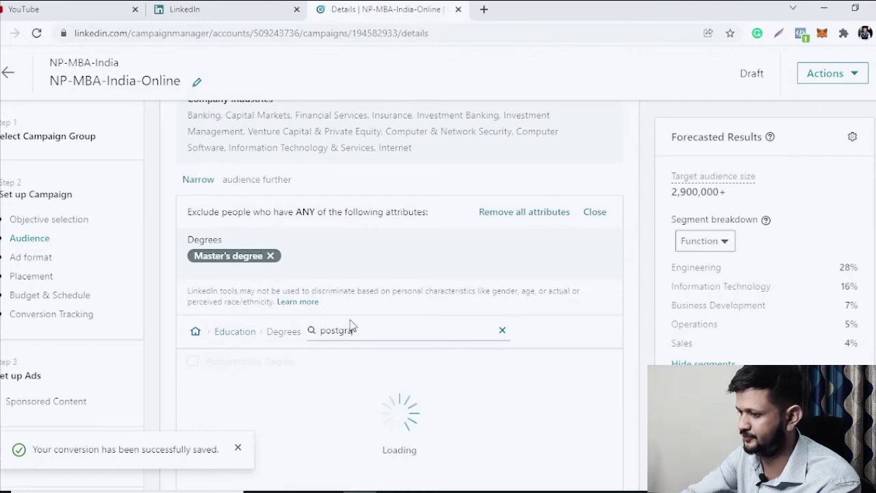
click(256, 362)
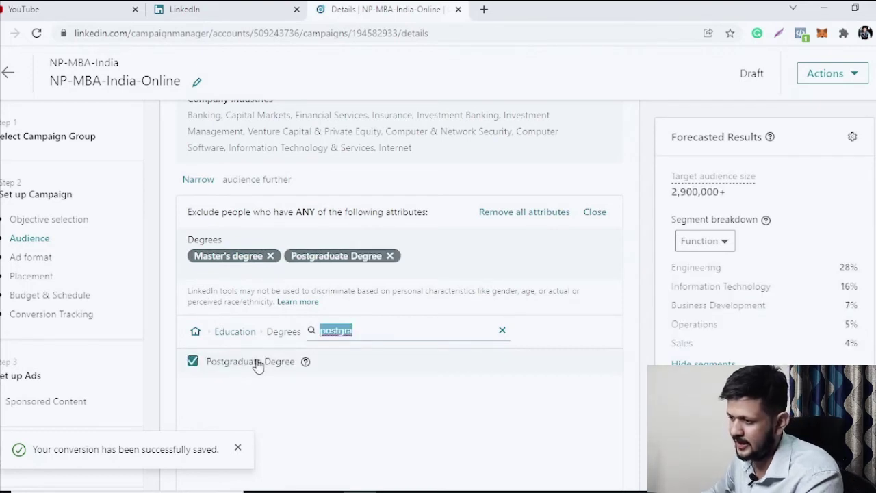
text(mba)
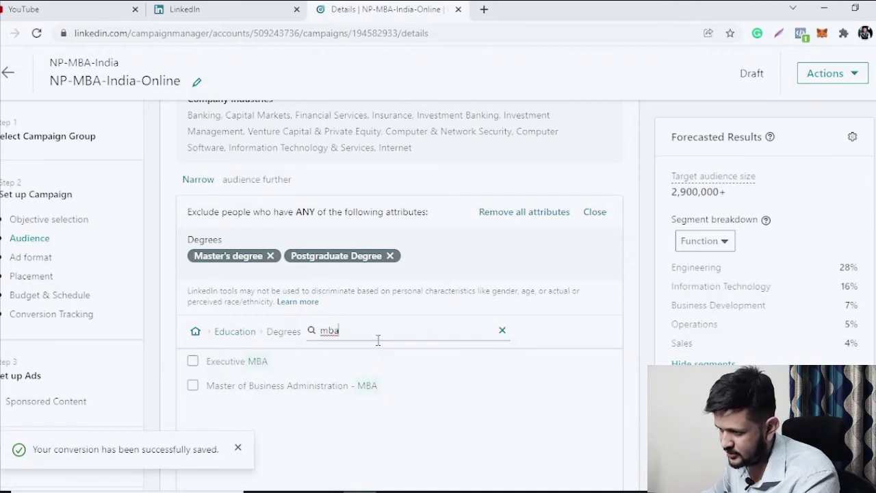
click(254, 360)
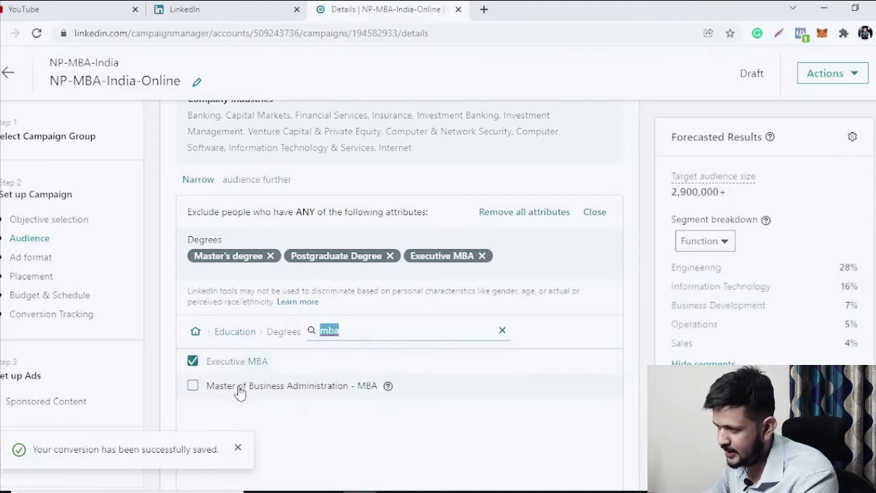
click(241, 391)
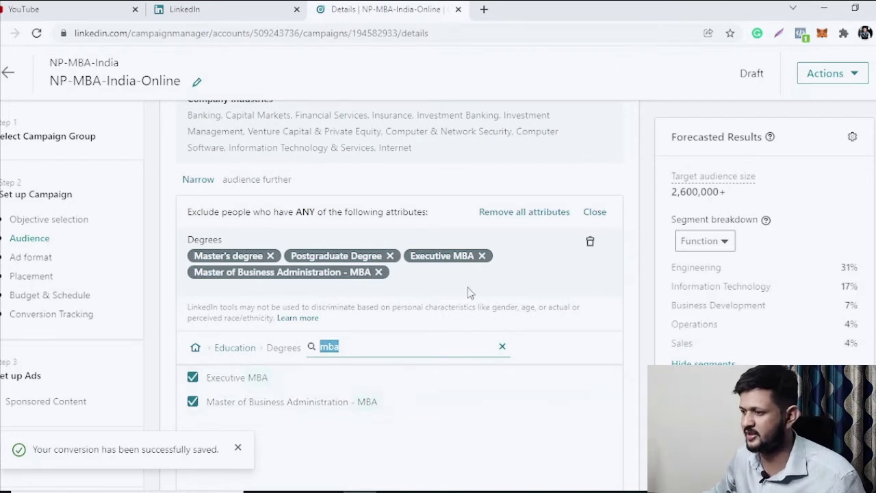
click(595, 212)
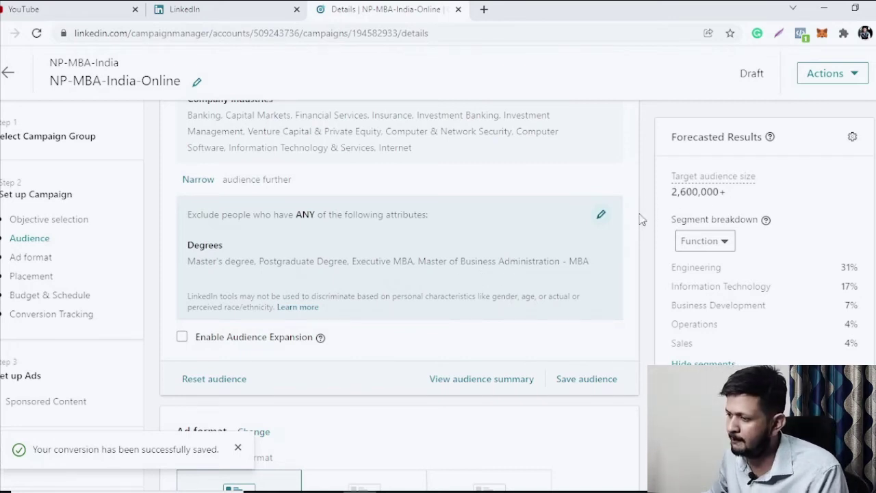
- Start a further audience narrowing group below Company Industries and look over its available attribute categories
scroll(629, 226, up, 4)
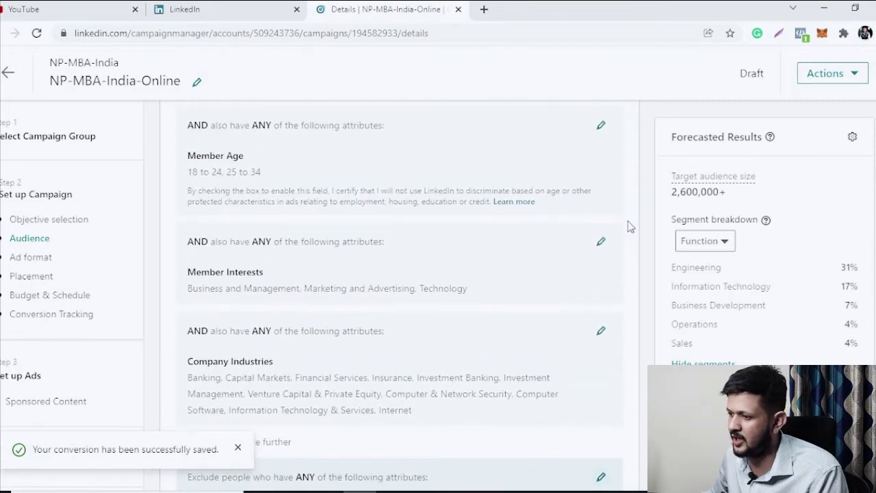
scroll(623, 226, down, 4)
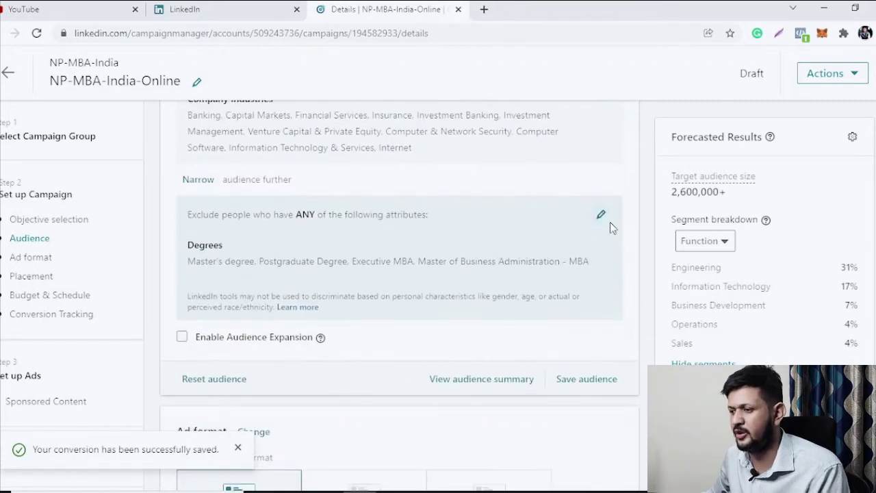
click(201, 181)
mouse_move(313, 356)
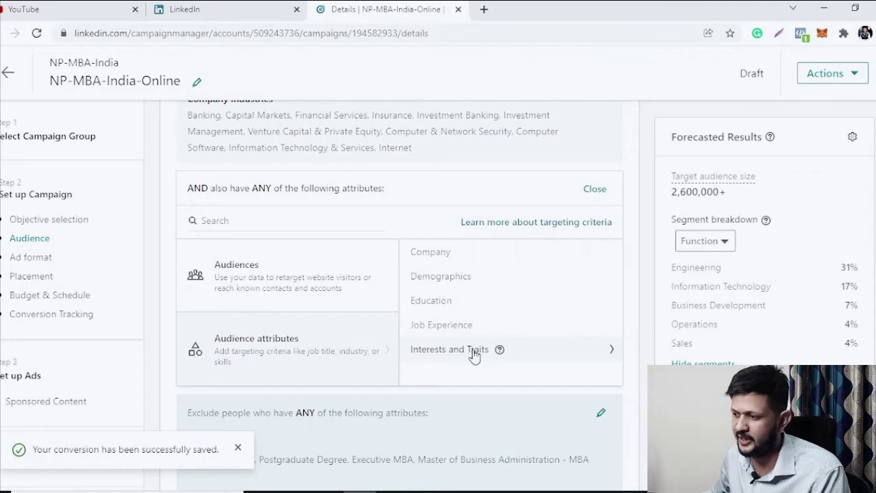
scroll(411, 349, down, 2)
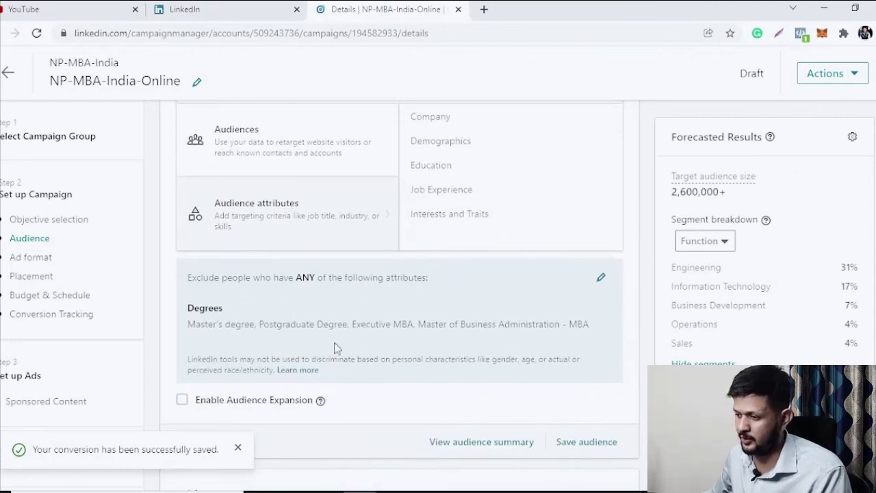
scroll(373, 352, up, 1)
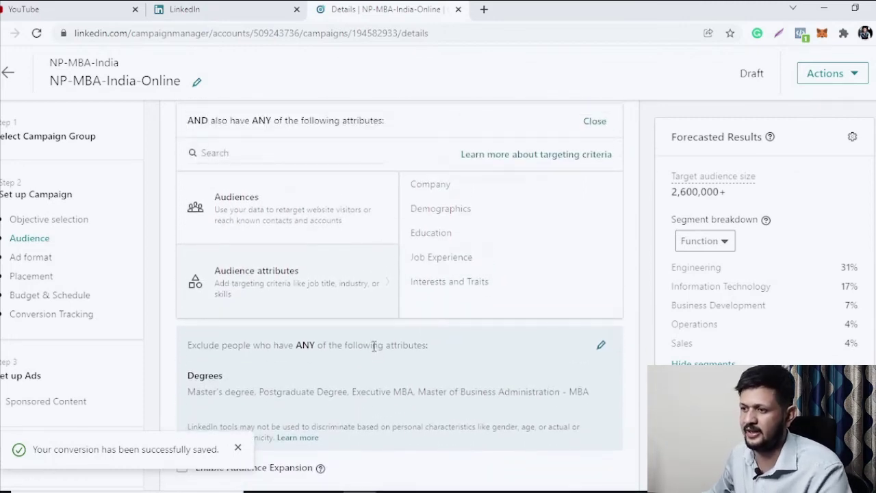
- Review the excluded degrees, the audience expansion option, and the available ad formats without changing them
scroll(570, 258, down, 4)
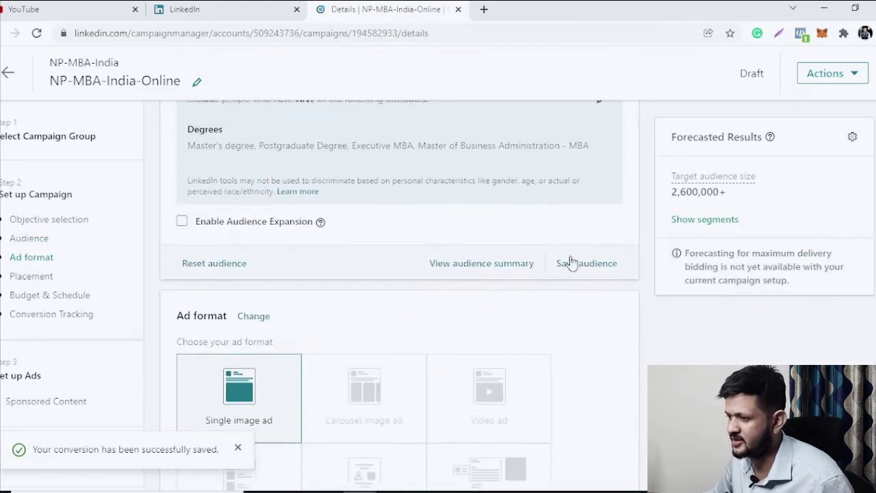
scroll(538, 274, up, 2)
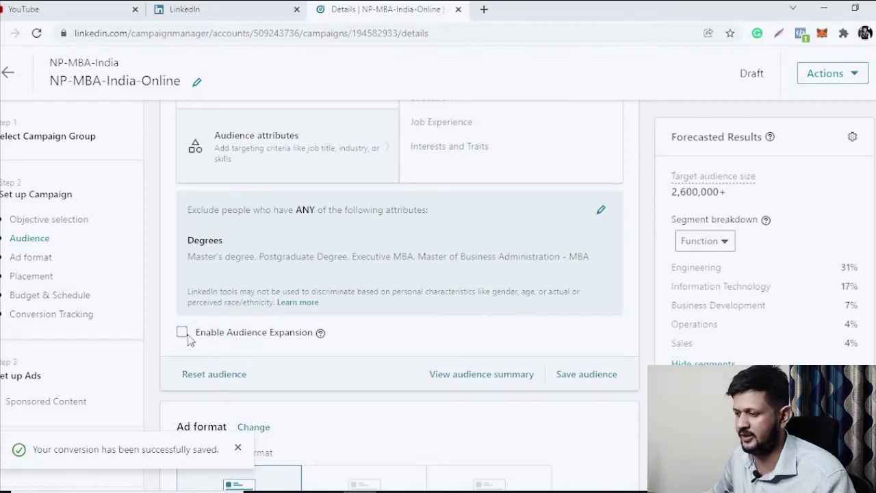
scroll(320, 279, up, 3)
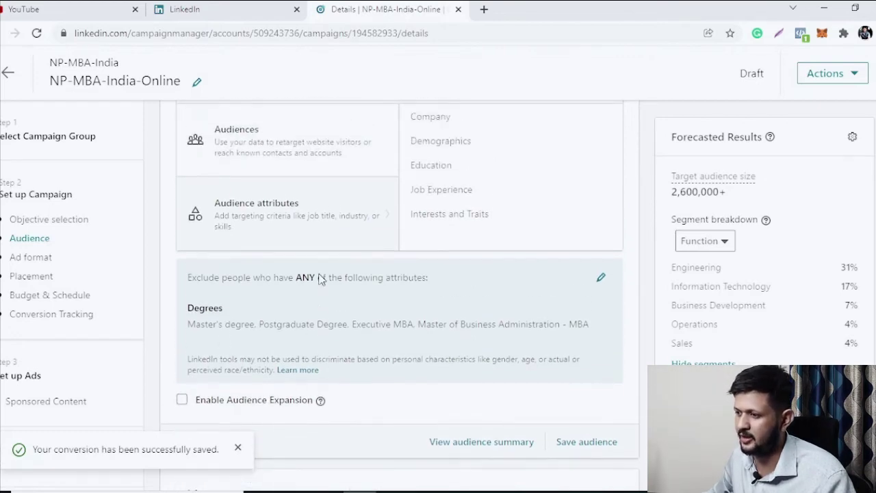
scroll(329, 260, up, 2)
scroll(391, 221, down, 6)
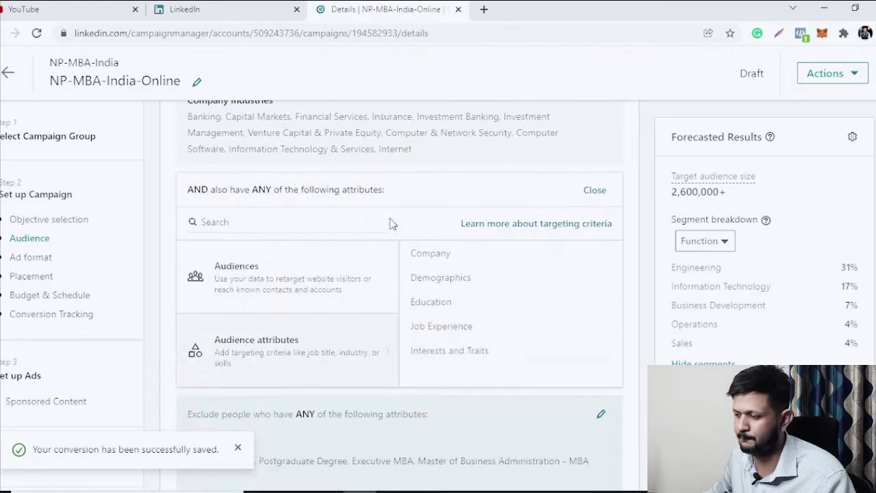
scroll(391, 219, down, 1)
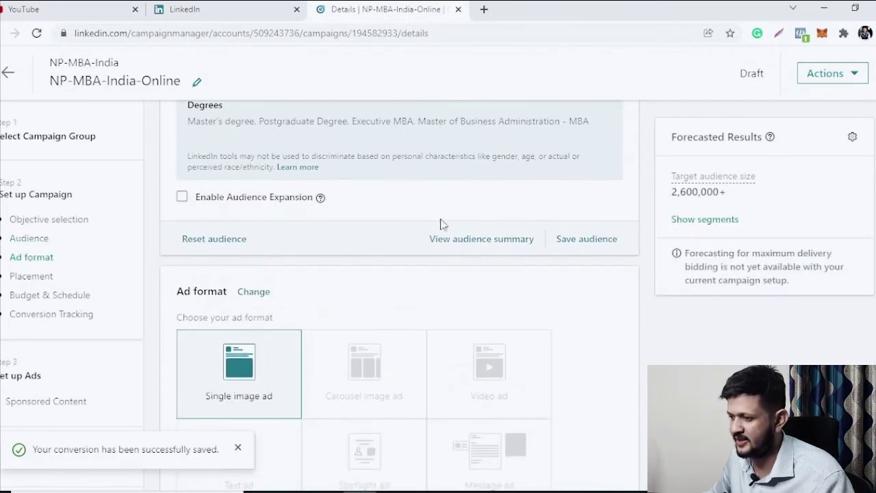
scroll(603, 263, down, 3)
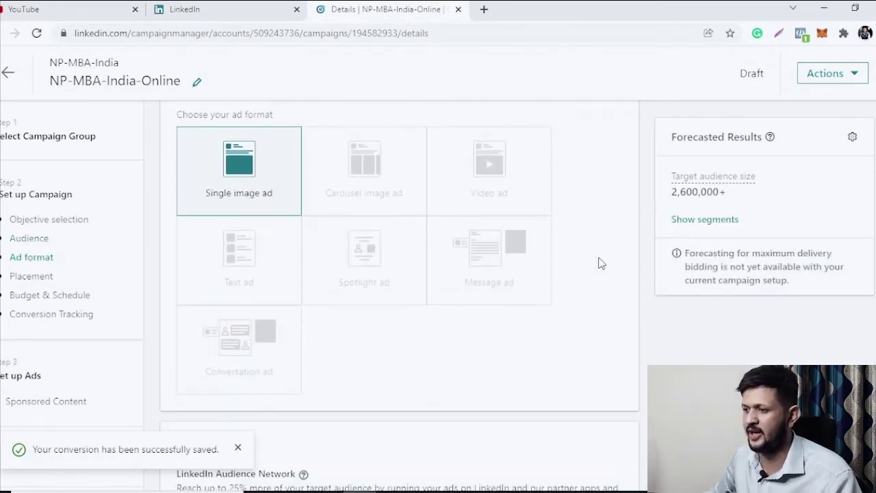
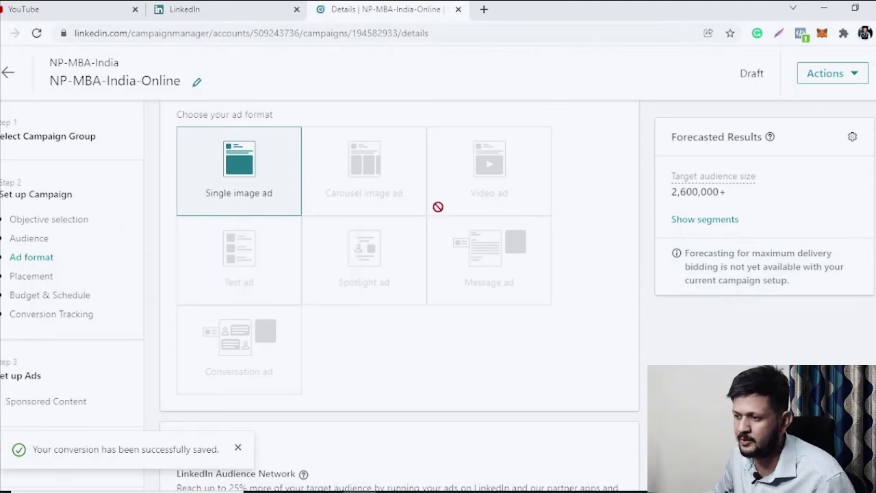
- Turn off the LinkedIn Audience Network in the campaign's Placement section
scroll(514, 222, down, 3)
scroll(514, 222, down, 1)
scroll(515, 223, down, 1)
scroll(507, 226, up, 1)
scroll(250, 203, up, 1)
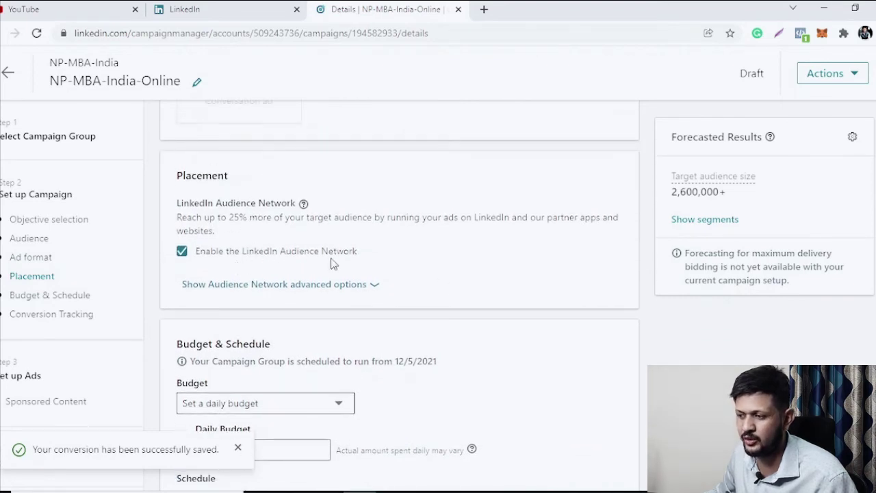
click(182, 252)
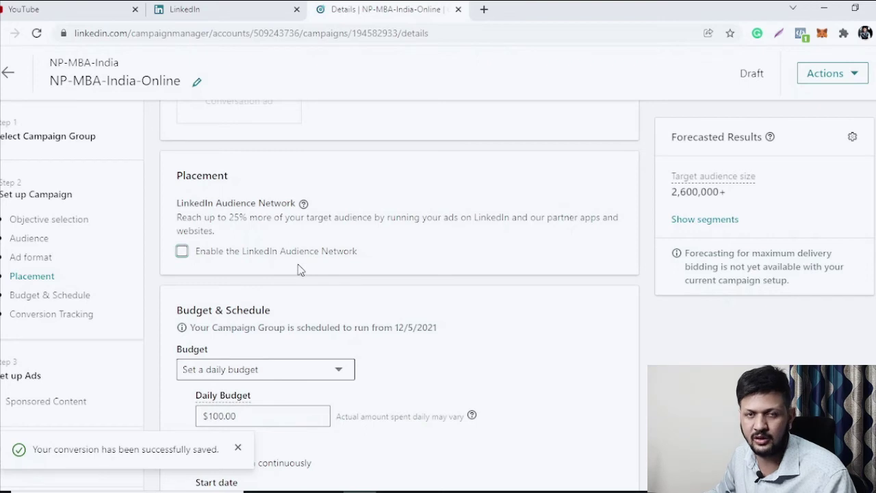
- Switch the budget type to a lifetime budget and back to a daily budget
scroll(322, 285, down, 2)
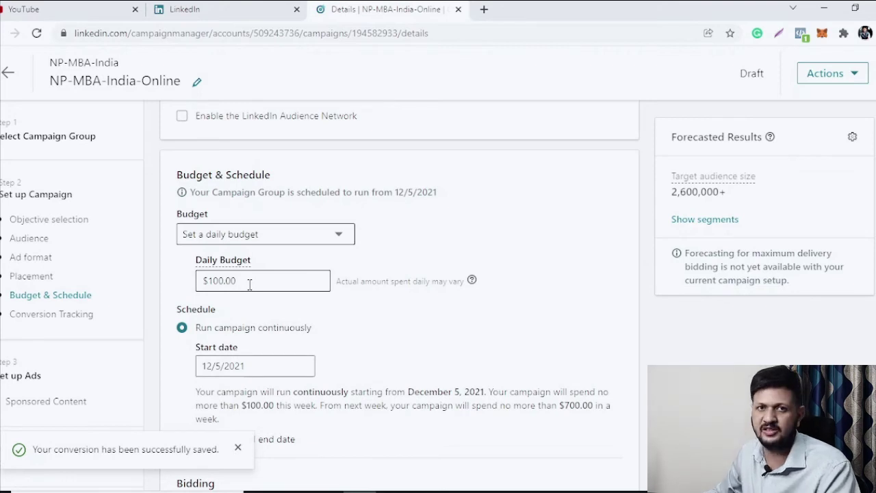
click(260, 236)
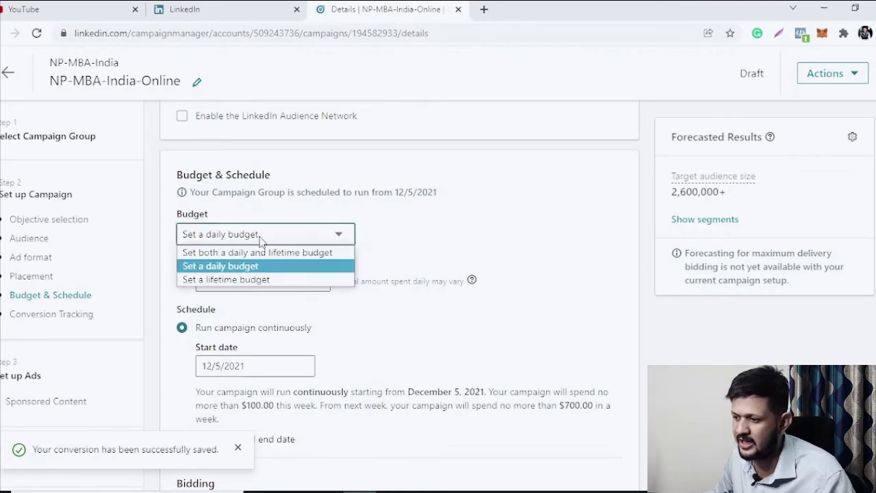
click(253, 280)
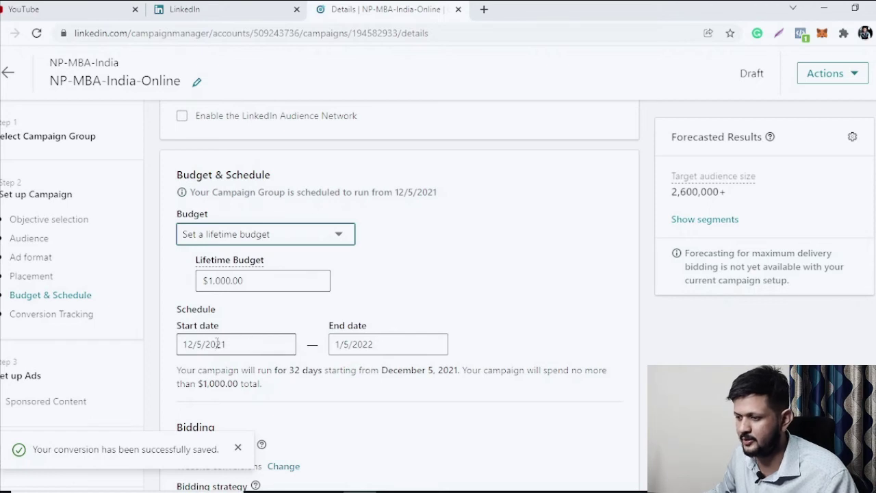
click(262, 234)
click(257, 269)
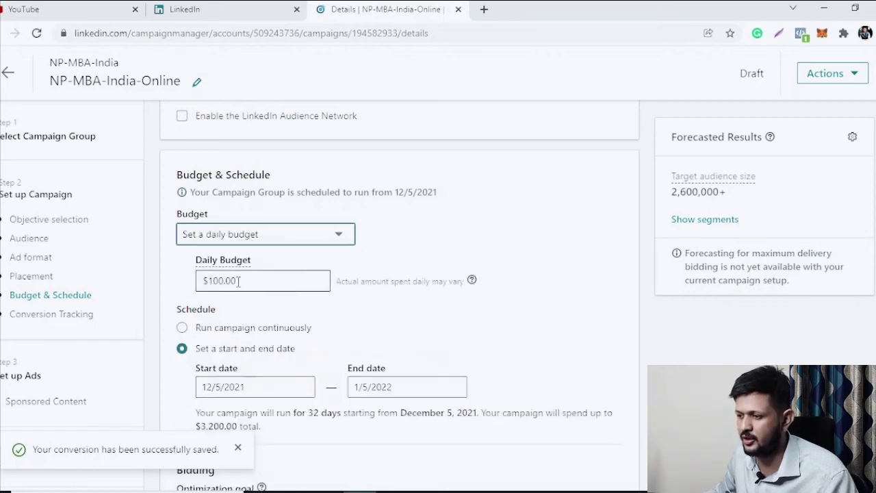
- Open the optimization goal choices for bidding and select Website conversions (recommended)
scroll(260, 287, down, 2)
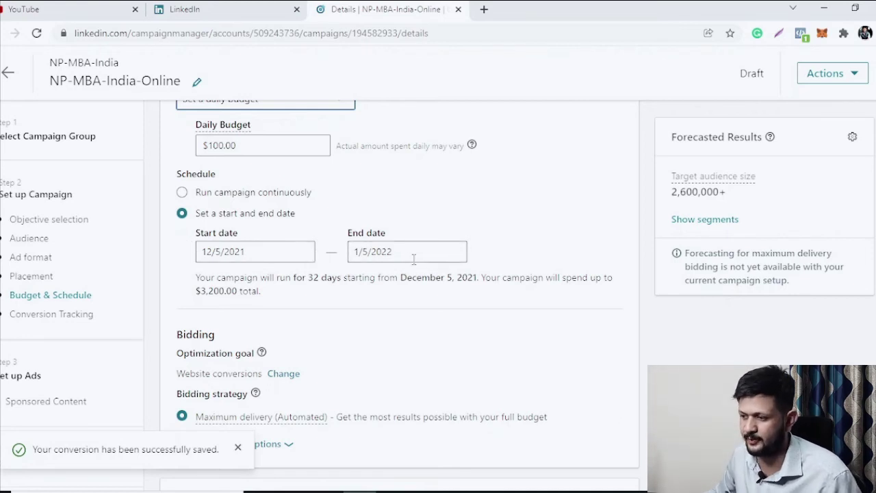
scroll(414, 259, down, 2)
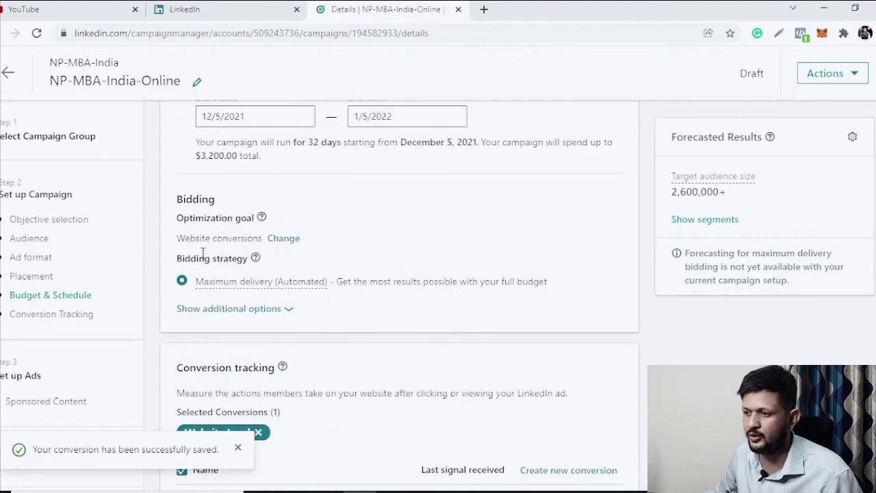
click(283, 240)
click(293, 244)
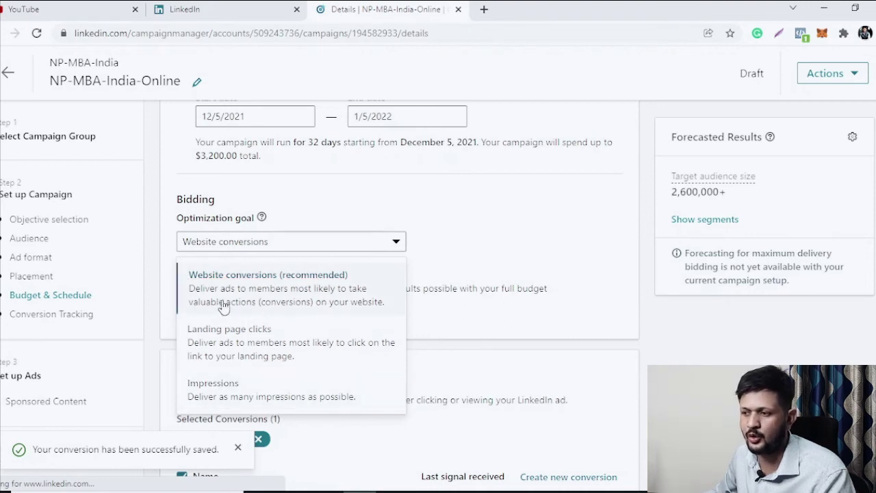
click(248, 307)
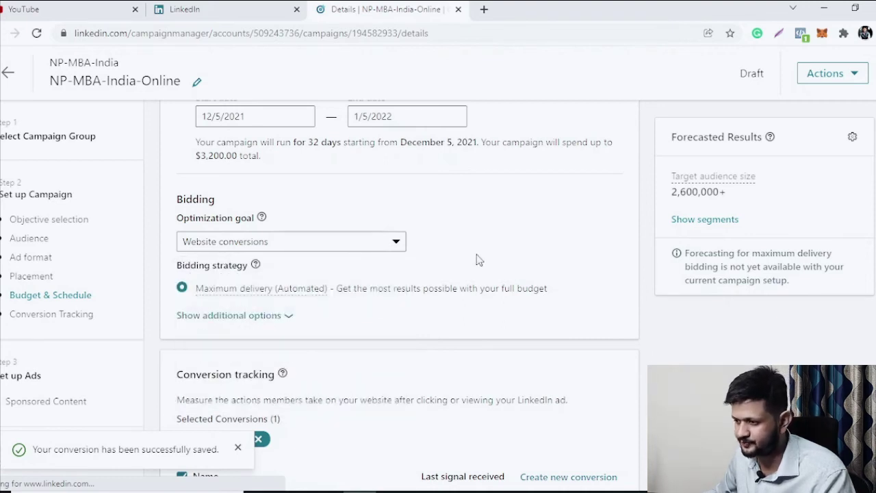
- Show the additional bidding options and switch the bidding strategy to Manual bidding (Enhanced)
scroll(309, 319, down, 2)
click(289, 180)
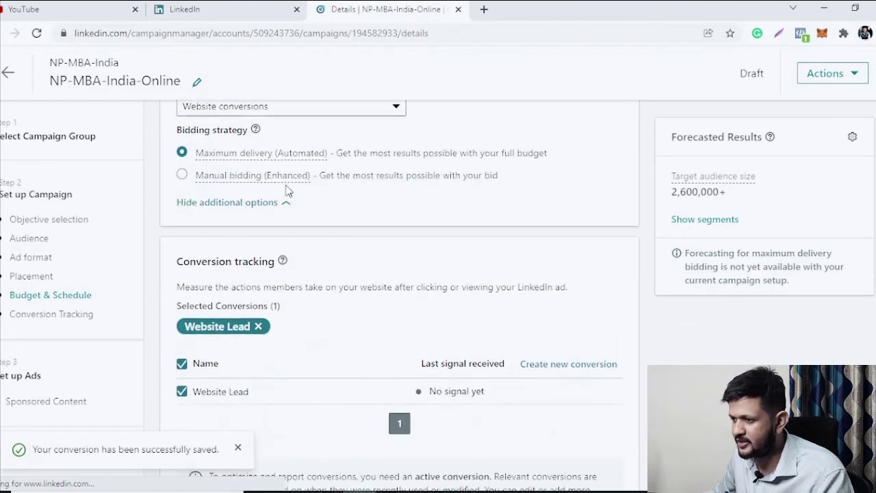
scroll(301, 226, up, 1)
mouse_move(221, 237)
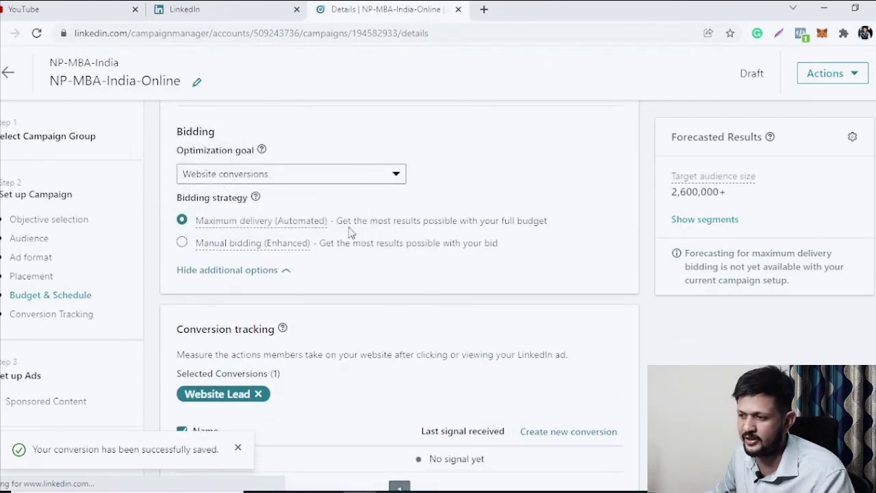
mouse_move(281, 245)
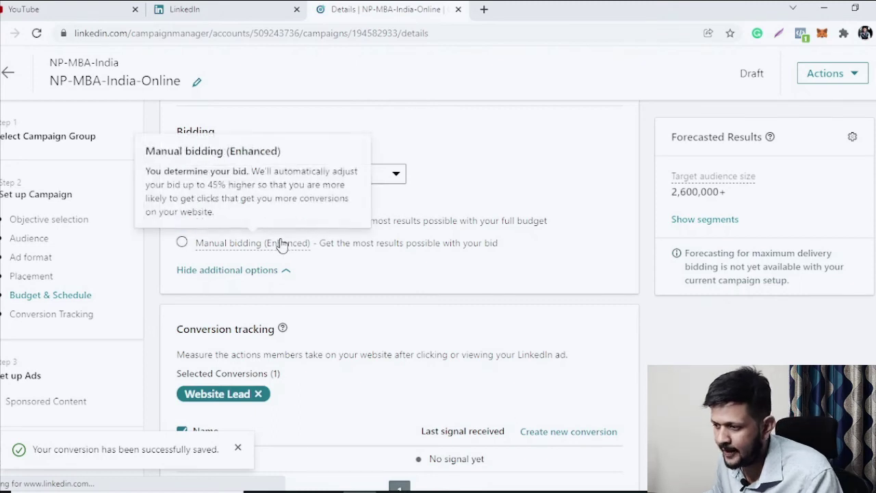
click(182, 243)
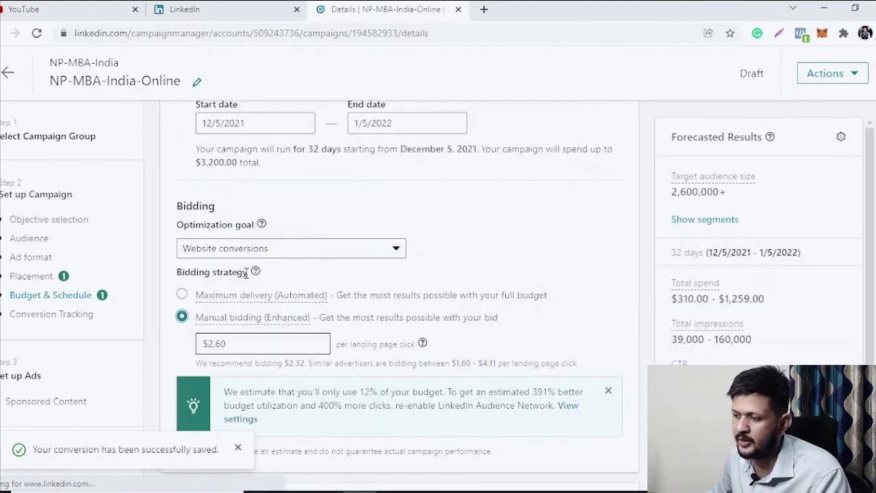
- Set the bidding strategy back to Maximum delivery (Automated)
scroll(266, 279, down, 2)
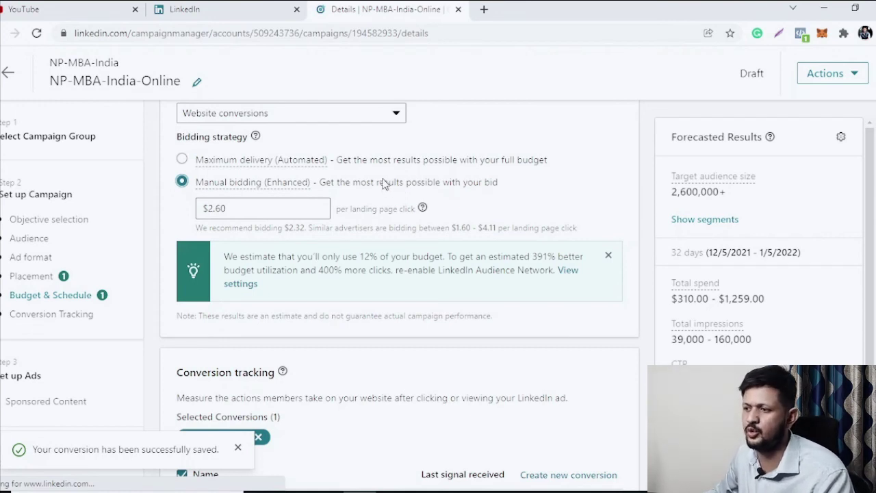
click(182, 159)
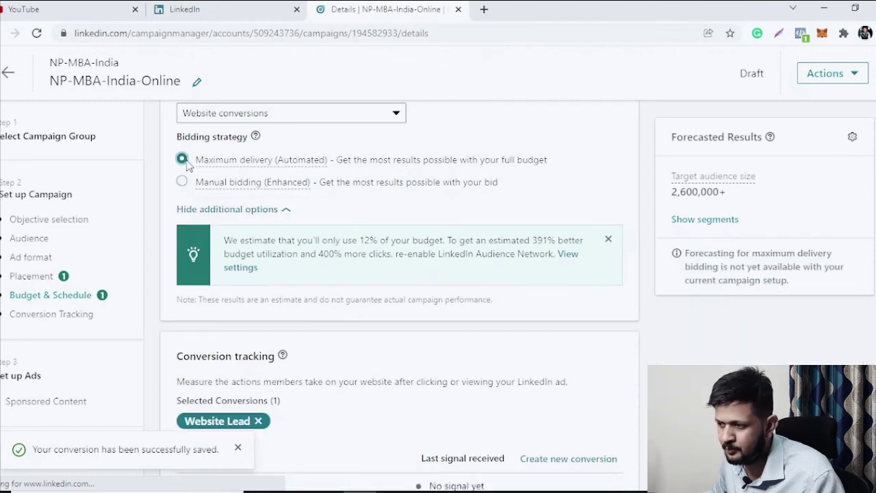
scroll(205, 172, down, 1)
scroll(308, 237, up, 2)
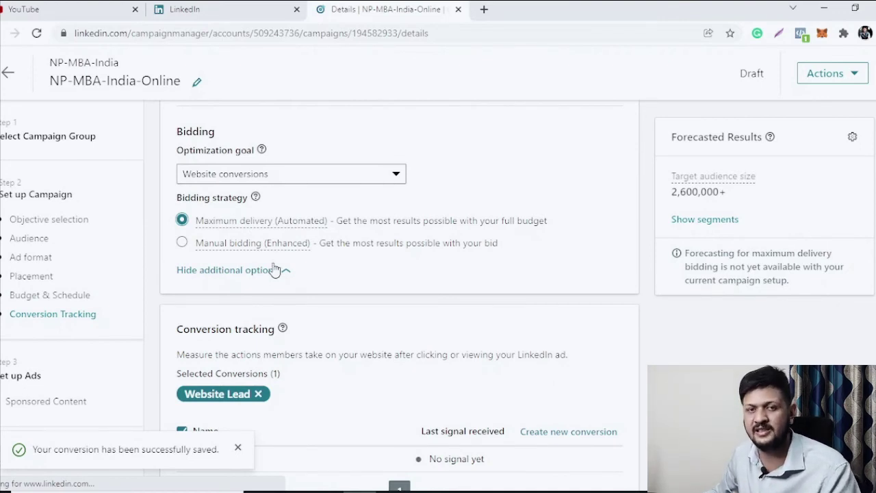
mouse_move(253, 250)
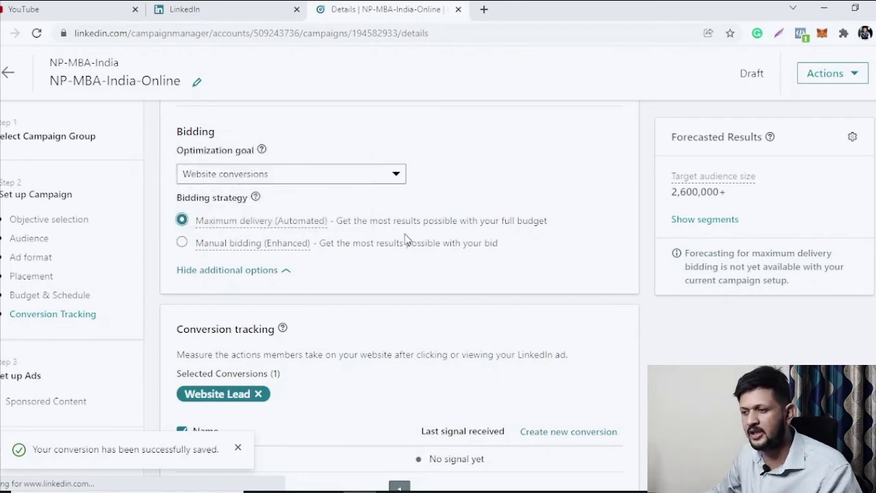
- Check the Website Lead selection under Conversion tracking and continue to the campaign's ad setup
scroll(438, 252, down, 2)
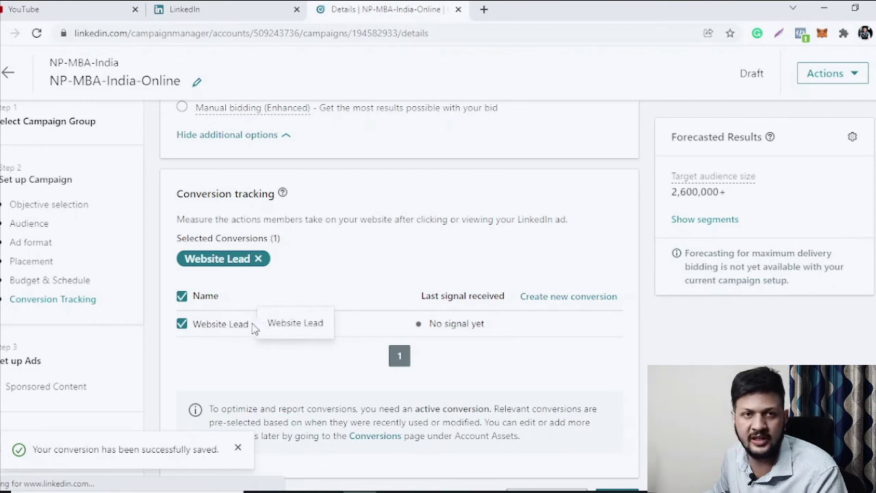
scroll(317, 328, down, 1)
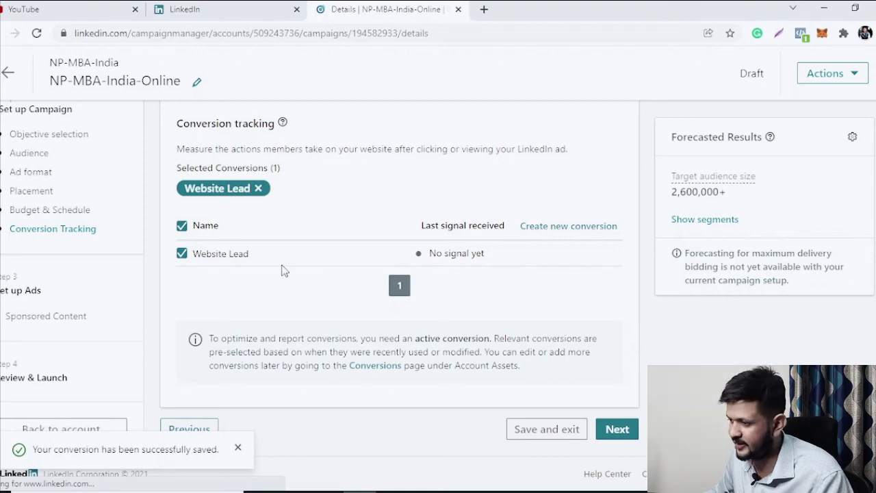
click(622, 431)
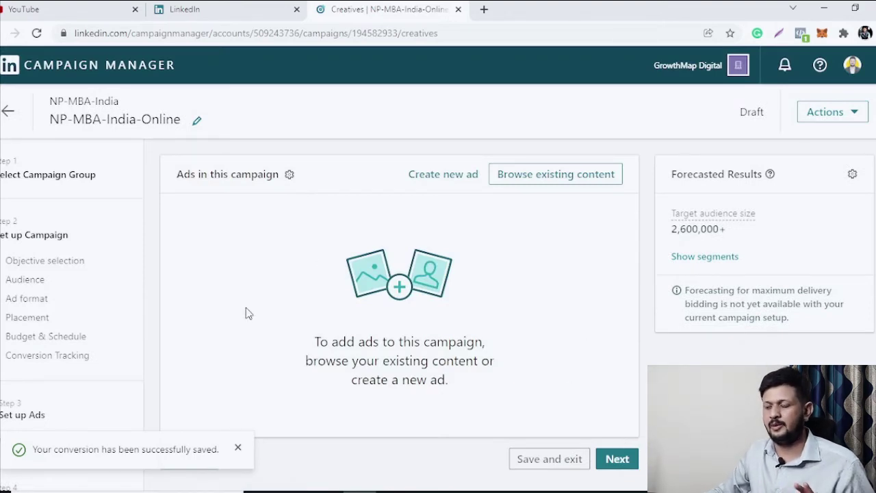
- Rename the campaign as NP-MBA-India-Online-v1
click(197, 121)
click(221, 124)
text(-v1)
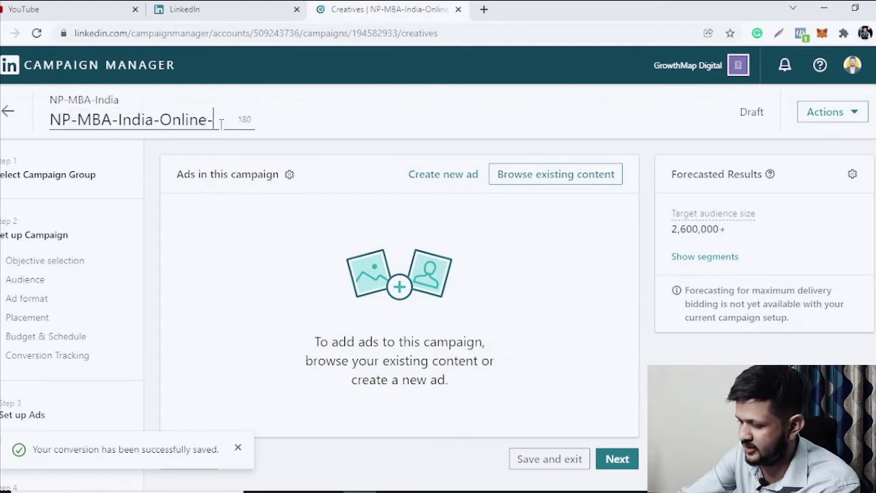
click(317, 127)
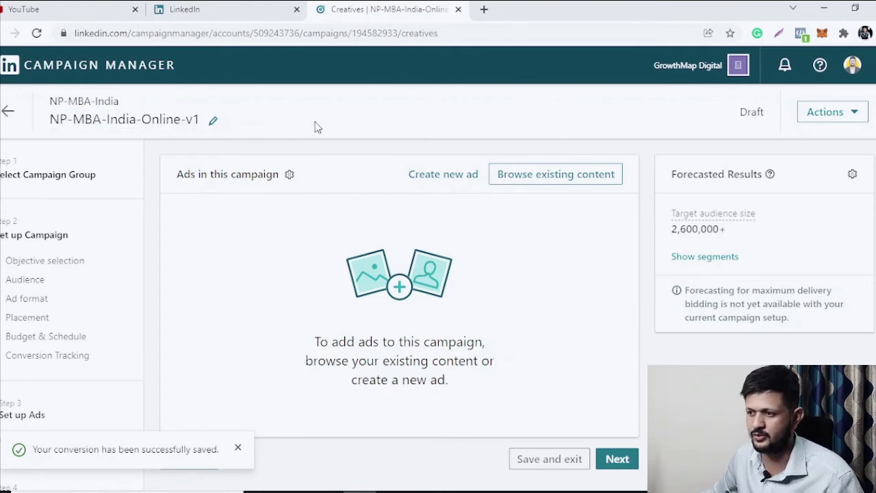
- Start a new single image ad for the campaign and name it Ad 1
click(445, 177)
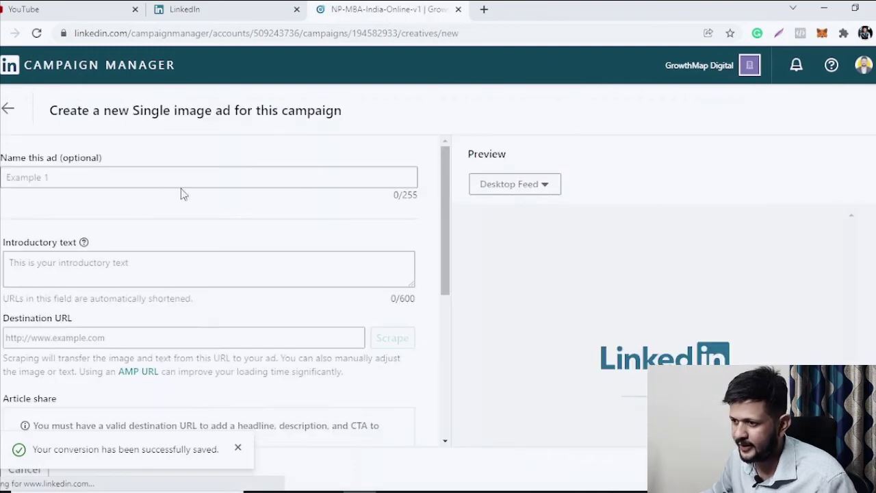
click(137, 177)
text(Ad 1)
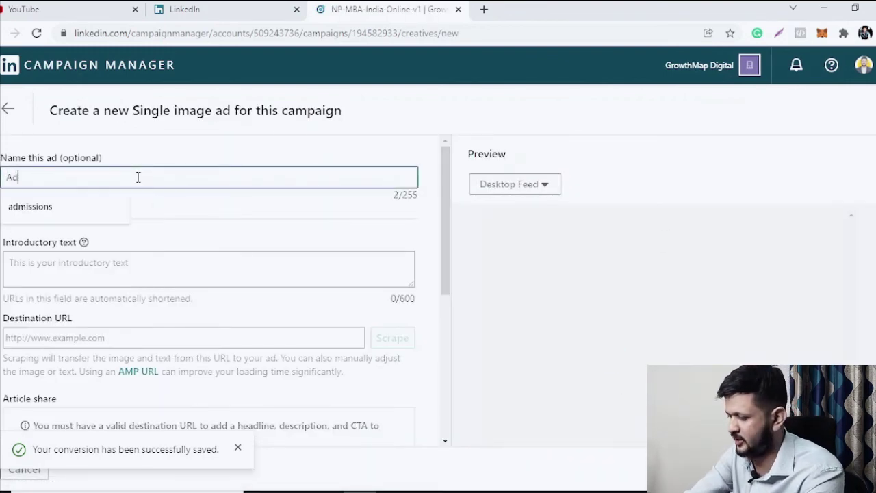
key(Tab)
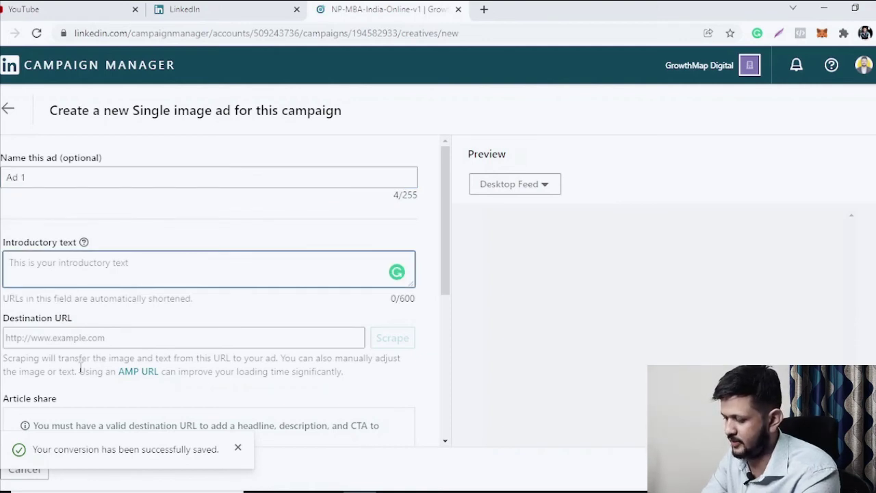
- Enter the introductory text "Join our globally recognized Global MBA programme right from comfort of your home.", accepting the suggested spelling "recognized"
text(Join our globally recognised Global MBA programme right from comfort of your home.)
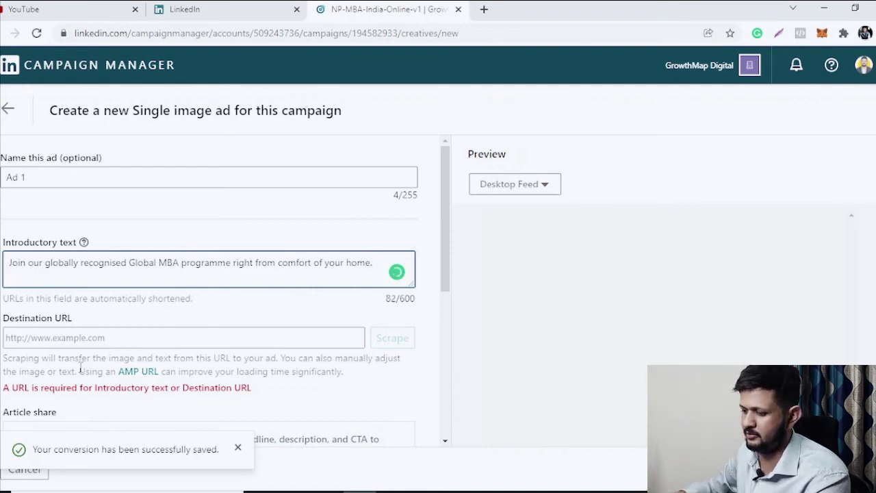
key(ctrl+a)
mouse_move(103, 267)
click(112, 299)
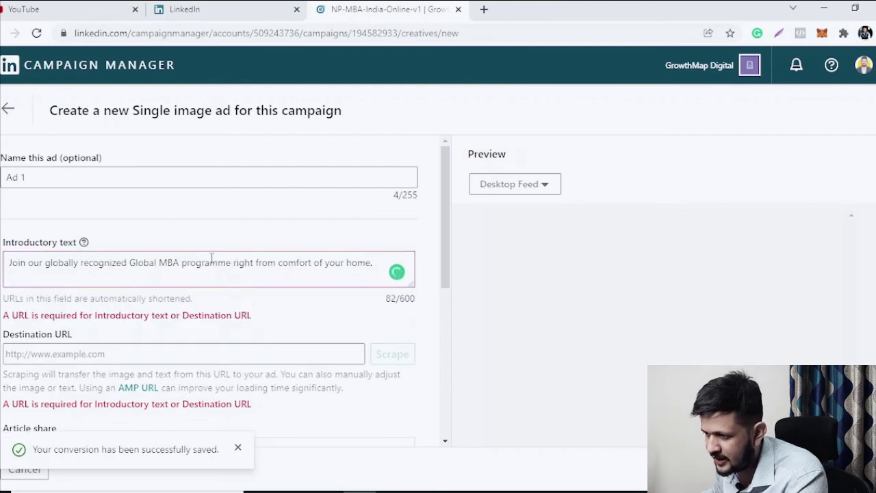
scroll(214, 256, down, 1)
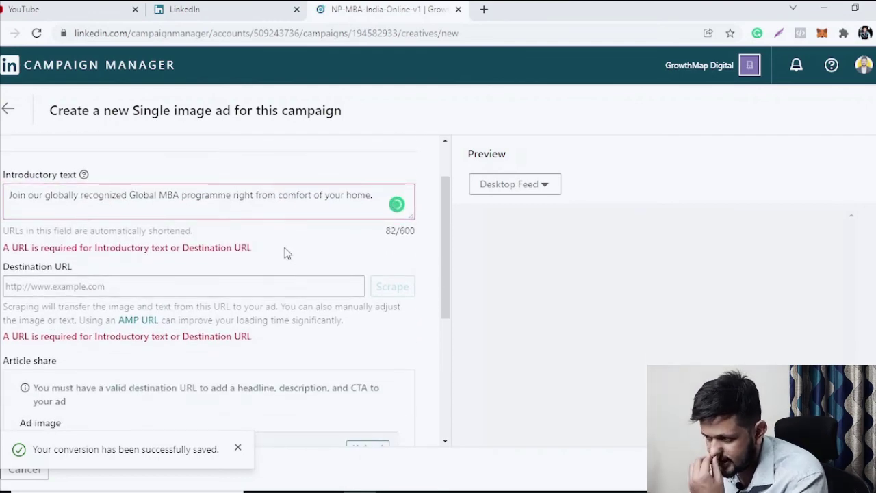
click(117, 197)
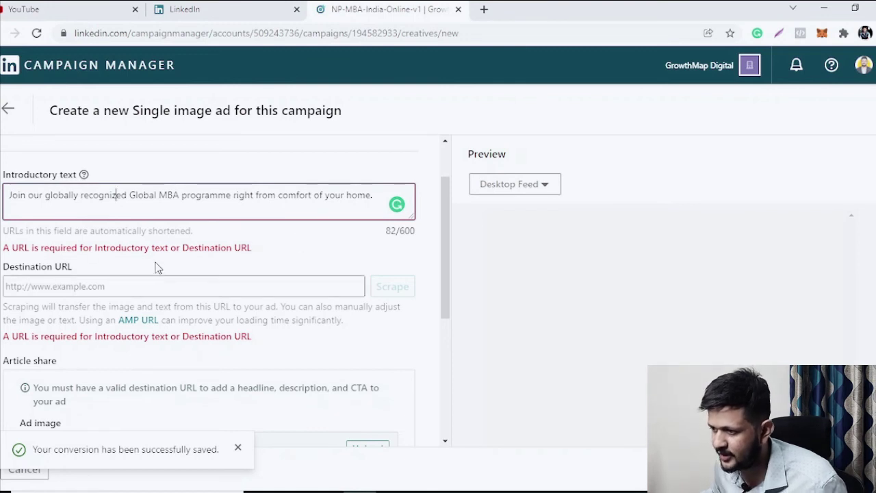
- Open the marketing consultant's website in a new browser tab, copy the address of its Contact page and look over the contact form
click(146, 280)
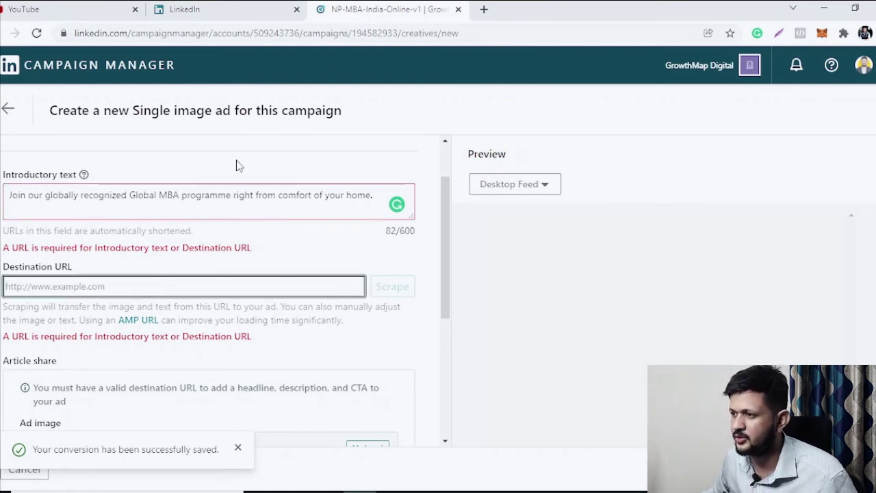
click(484, 10)
text(nik)
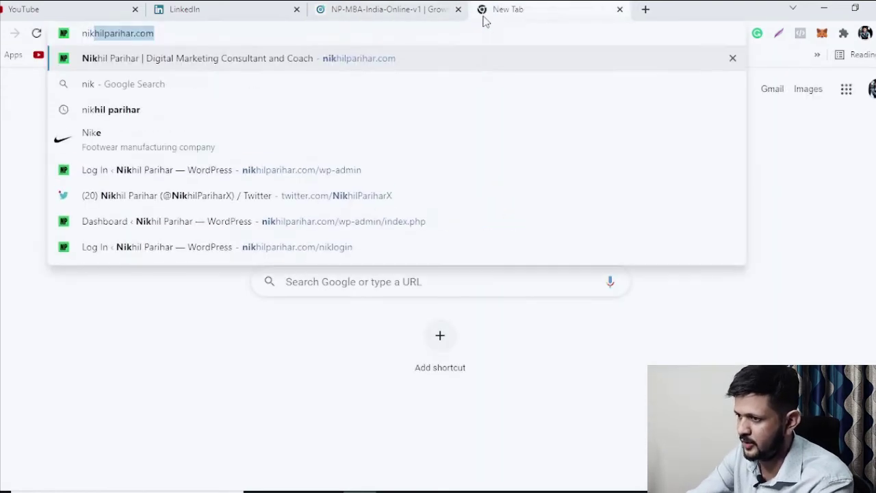
key(Return)
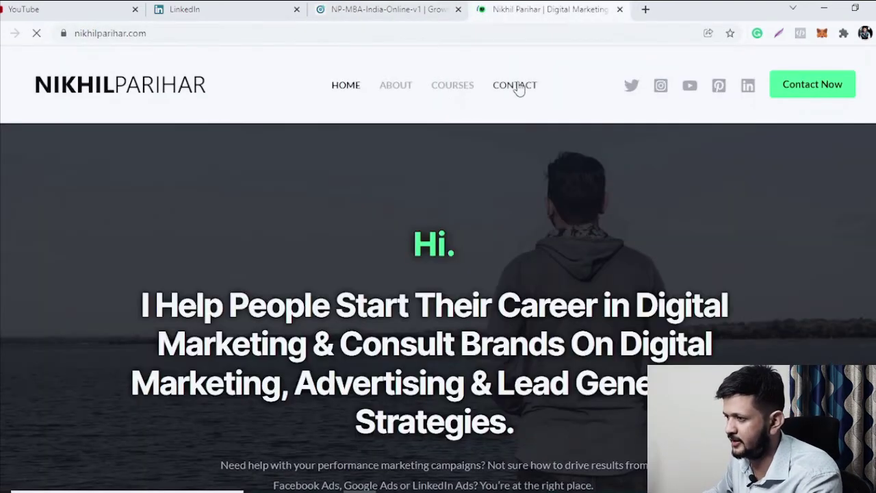
click(514, 85)
click(317, 33)
key(ctrl+a)
key(ctrl+c)
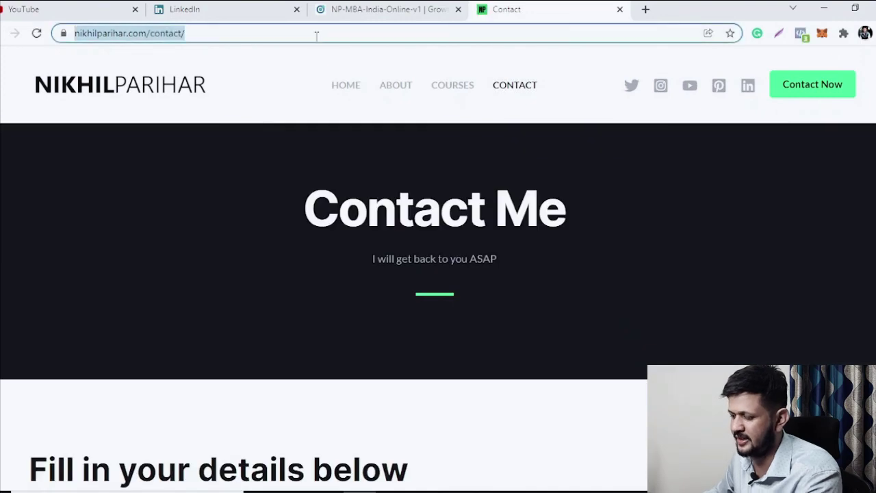
scroll(378, 206, down, 6)
scroll(384, 219, up, 1)
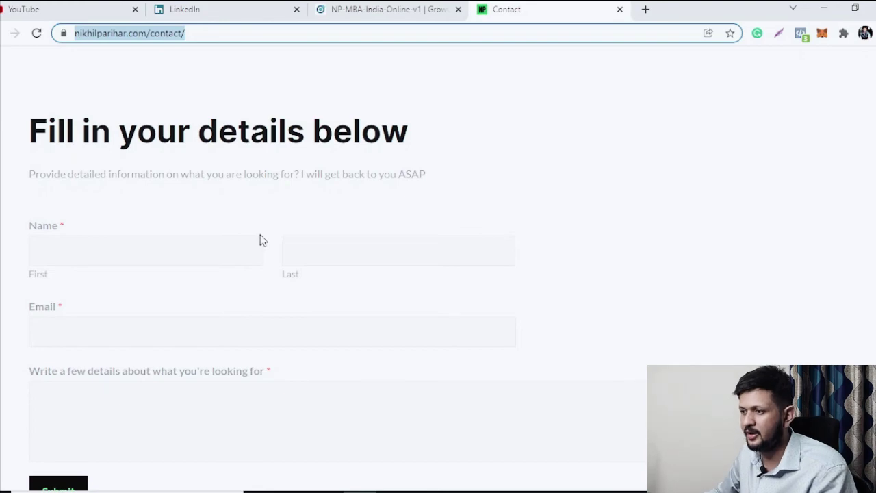
scroll(268, 239, up, 4)
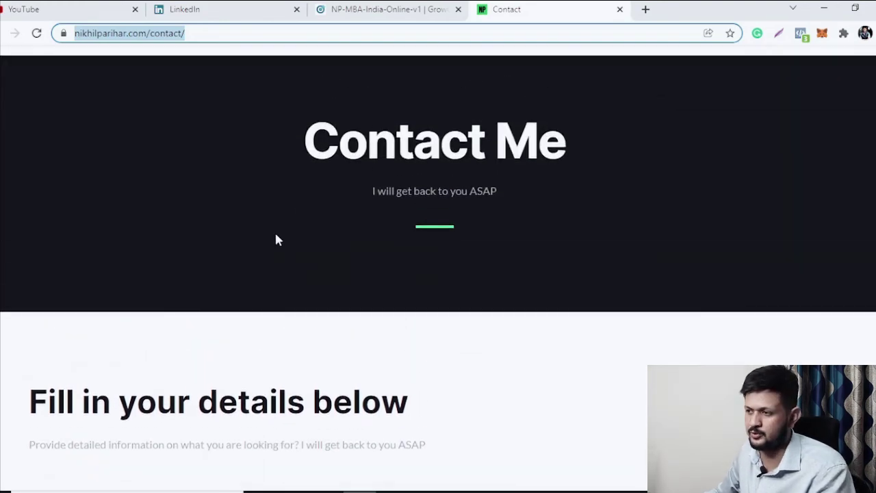
- Return to the ad form and paste the copied contact page address as the destination URL
click(359, 8)
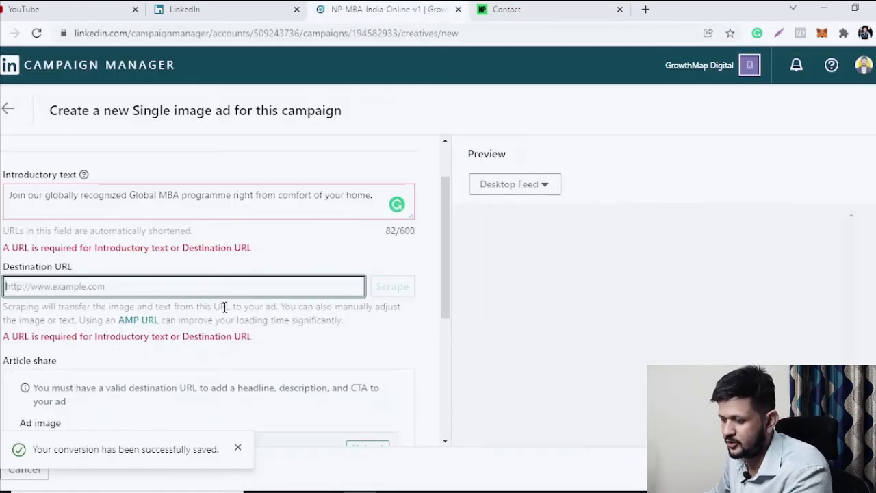
key(ctrl+v)
click(401, 319)
- Upload an image file as the ad image
scroll(403, 319, down, 2)
scroll(242, 258, down, 2)
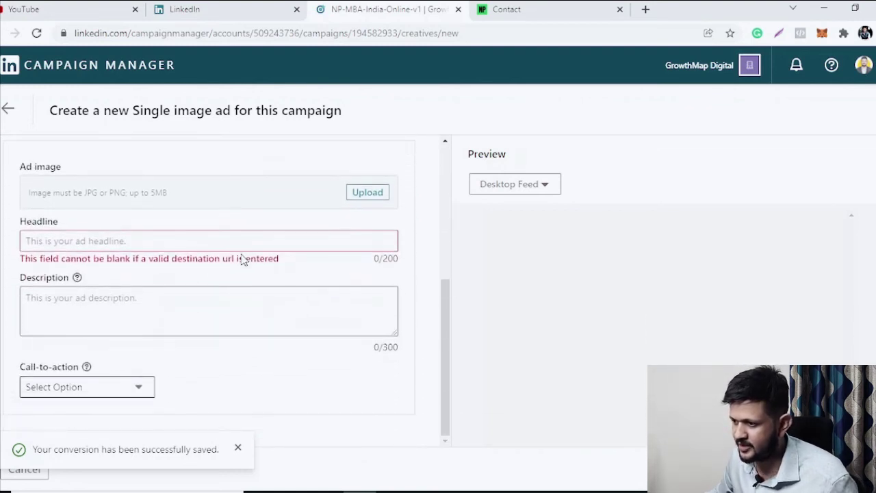
click(373, 195)
key(Return)
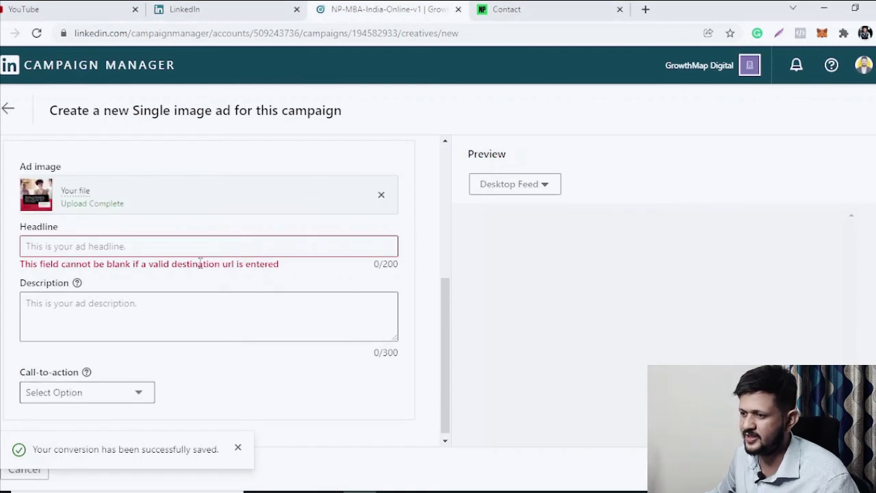
- Enter "Global MBA Online Programme" as the ad headline
click(139, 248)
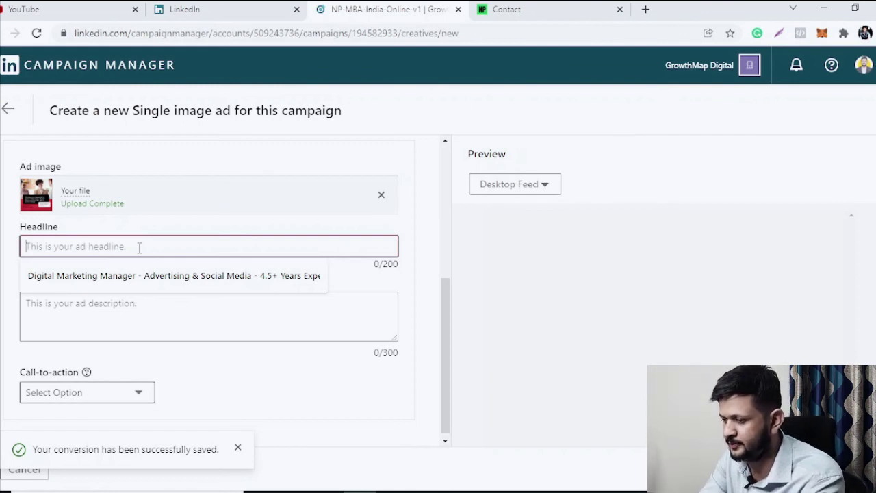
text(Glo)
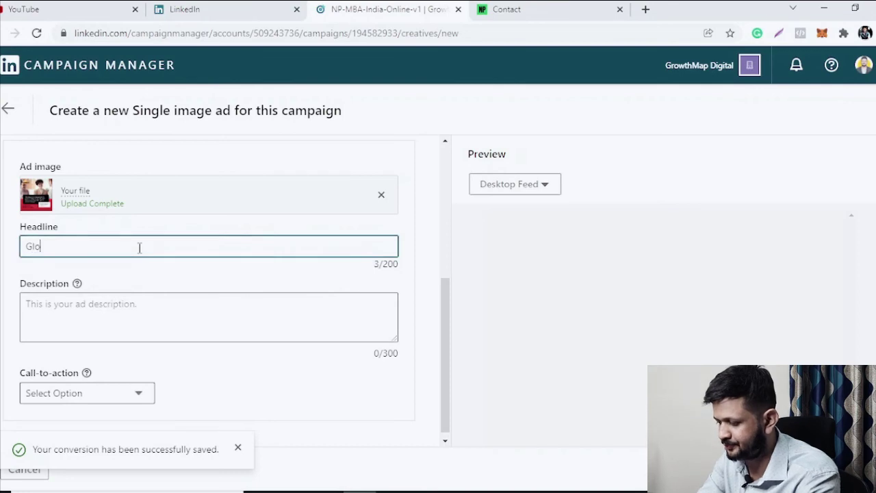
text(bal MBA)
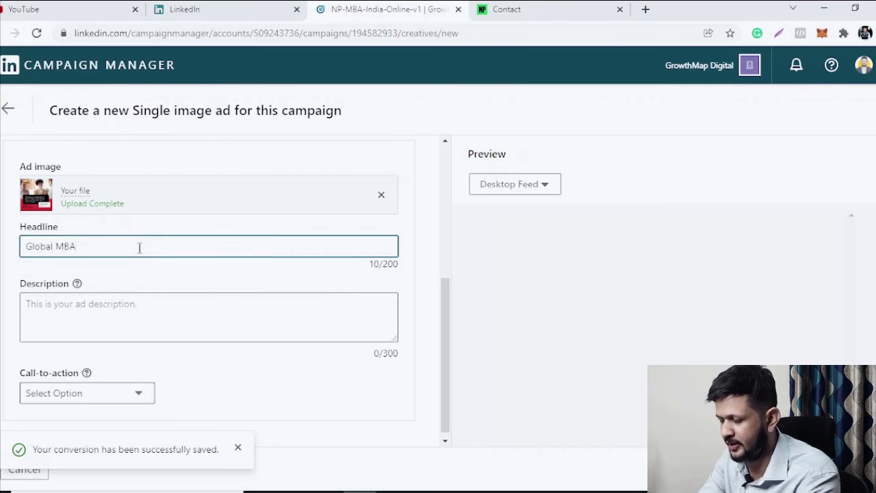
text( Online Progr)
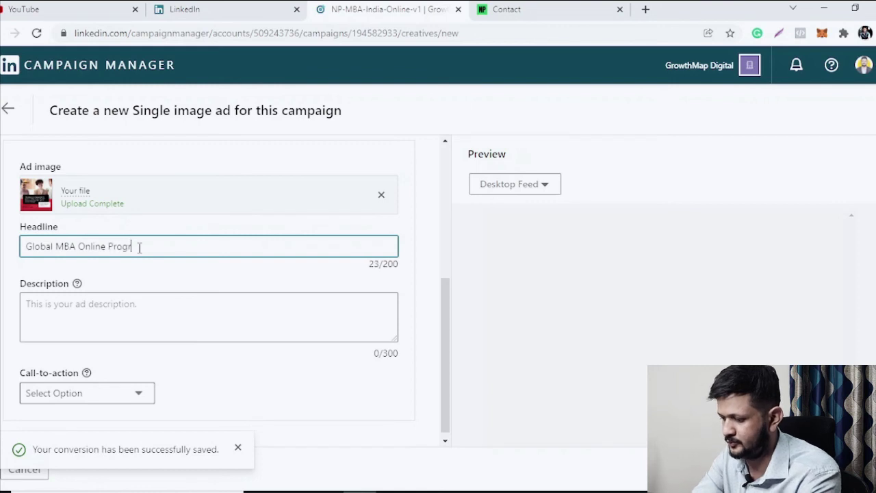
text(amme)
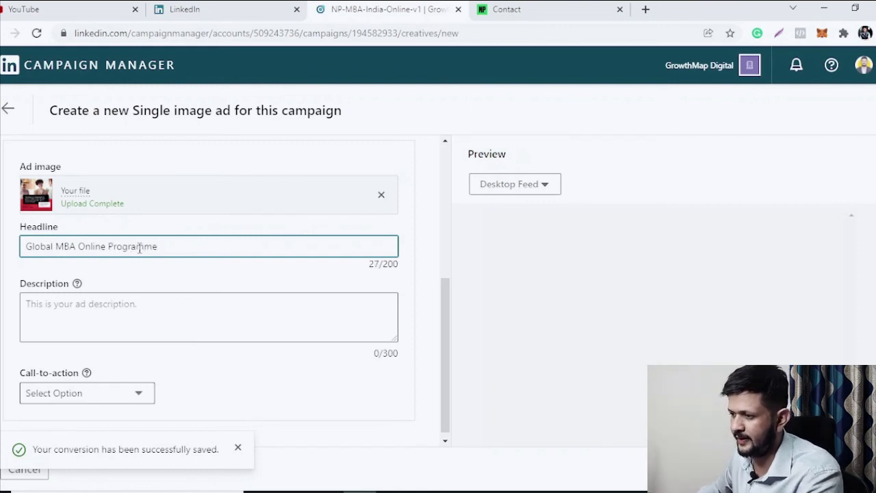
click(137, 306)
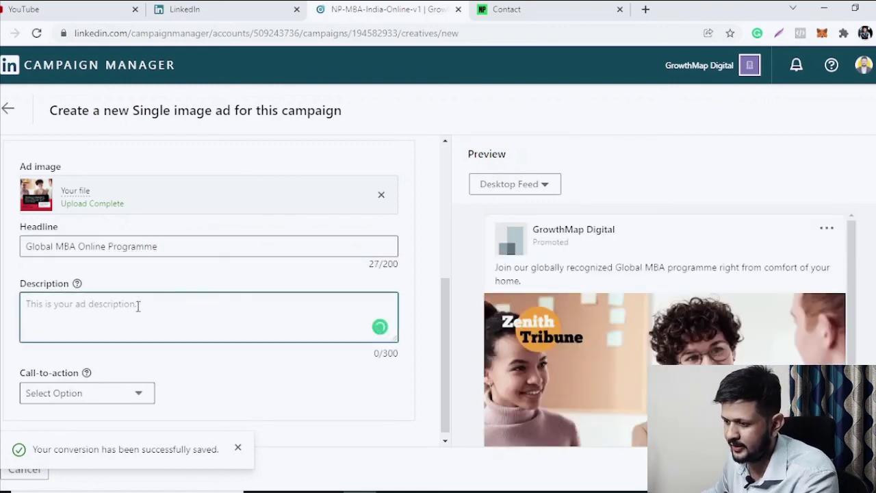
text(https://nikhilparihar.com/contact/)
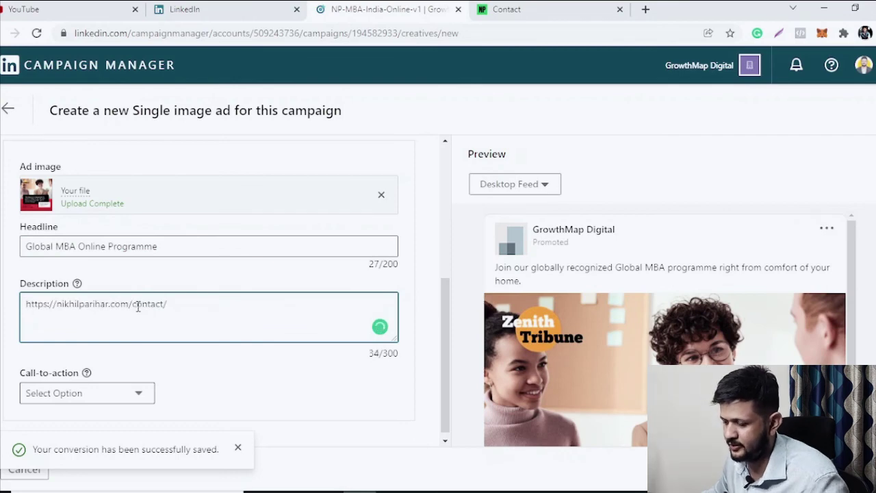
key(ctrl+a)
- Copy the introductory text and replace the ad description with it
scroll(147, 315, up, 5)
click(160, 266)
key(ctrl+a)
key(ctrl+c)
scroll(159, 281, down, 5)
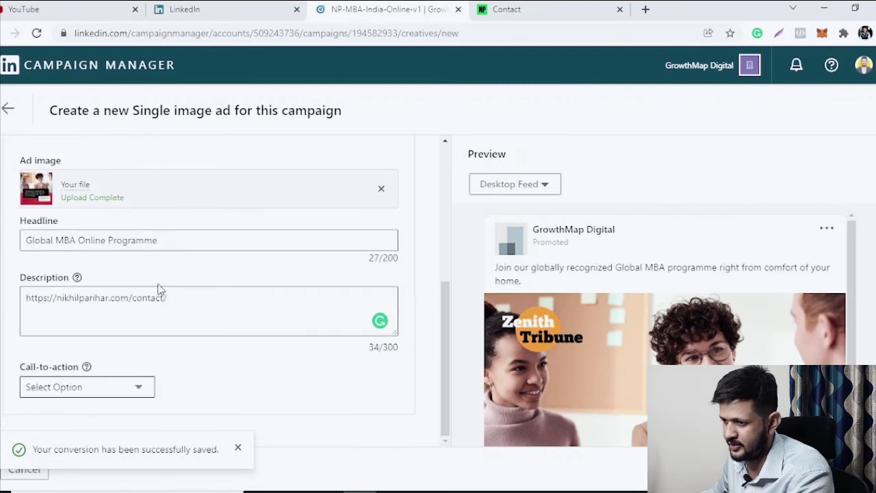
click(156, 305)
key(ctrl+a)
key(ctrl+v)
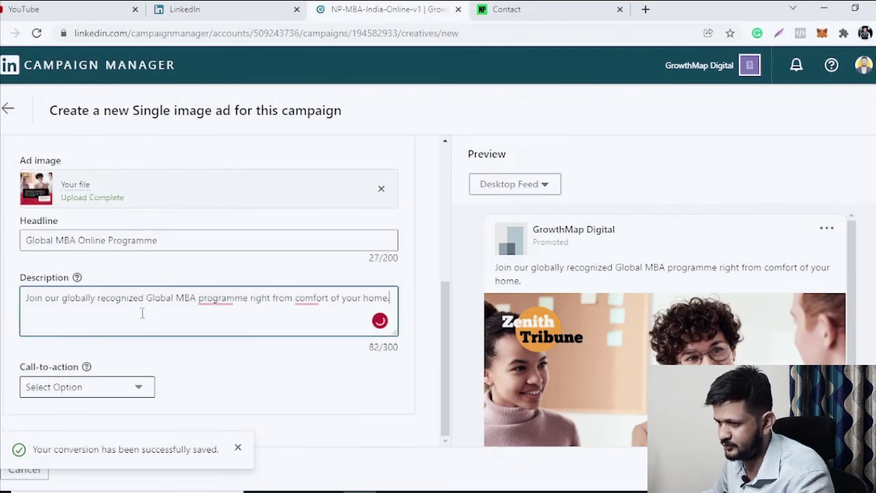
- Set the call-to-action to Learn more and accept the suggested corrections "program" and "the comfort" in the description
click(137, 386)
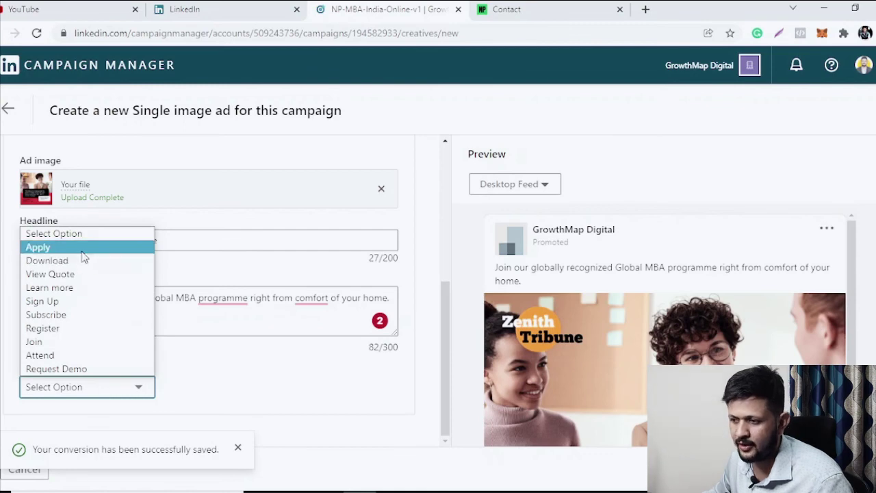
click(83, 288)
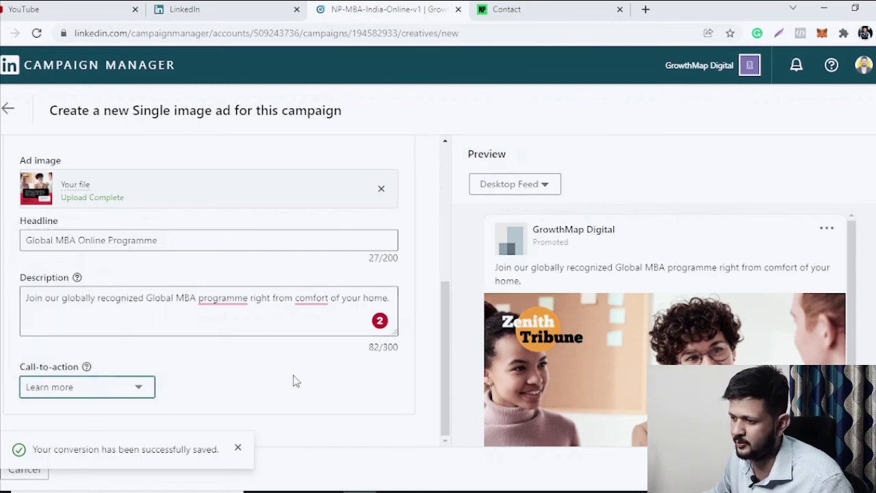
mouse_move(229, 298)
click(235, 336)
mouse_move(290, 301)
click(312, 335)
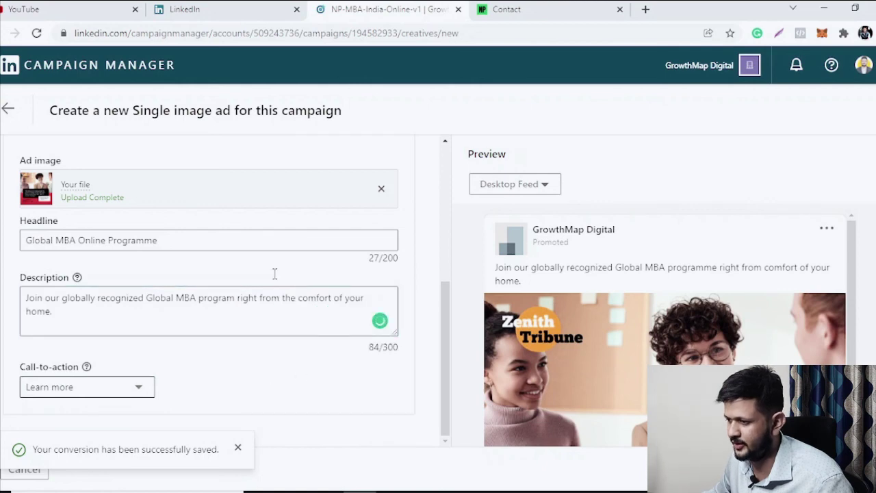
- Review the completed ad fields and examine the ad in the Desktop Feed preview
scroll(308, 302, up, 4)
scroll(268, 329, down, 4)
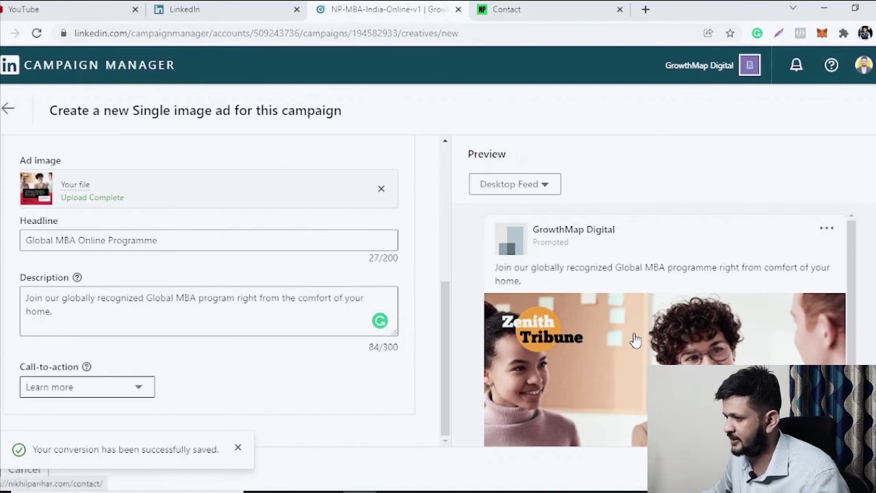
scroll(627, 323, down, 1)
scroll(630, 323, up, 1)
scroll(630, 323, down, 1)
scroll(631, 323, up, 1)
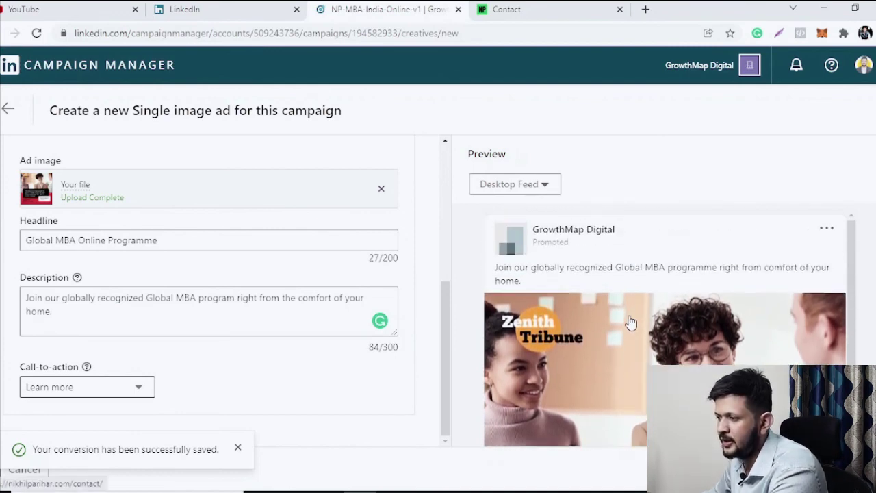
- Switch the preview to Mobile Feed and examine the ad's text, image, headline and call-to-action
click(546, 191)
click(488, 268)
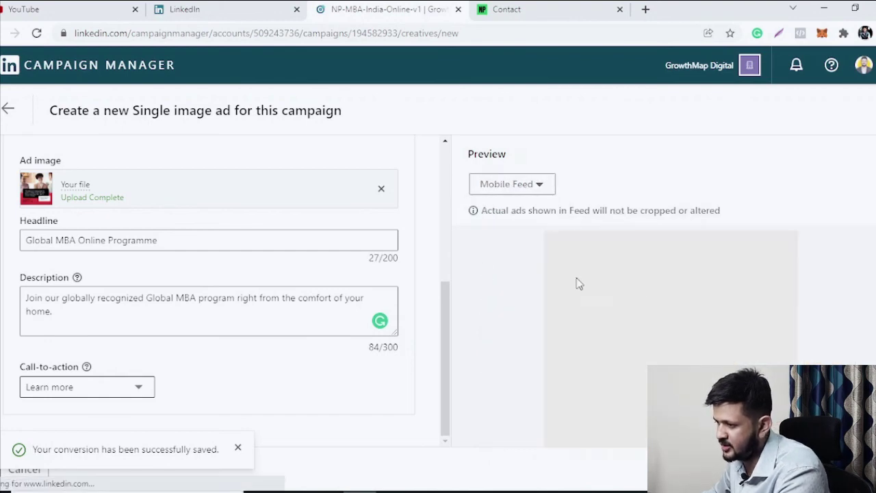
scroll(766, 308, down, 3)
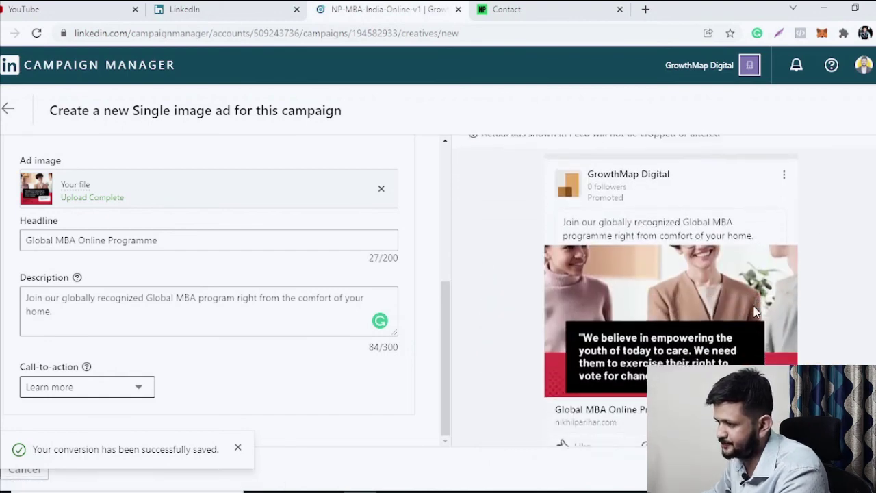
scroll(755, 311, up, 1)
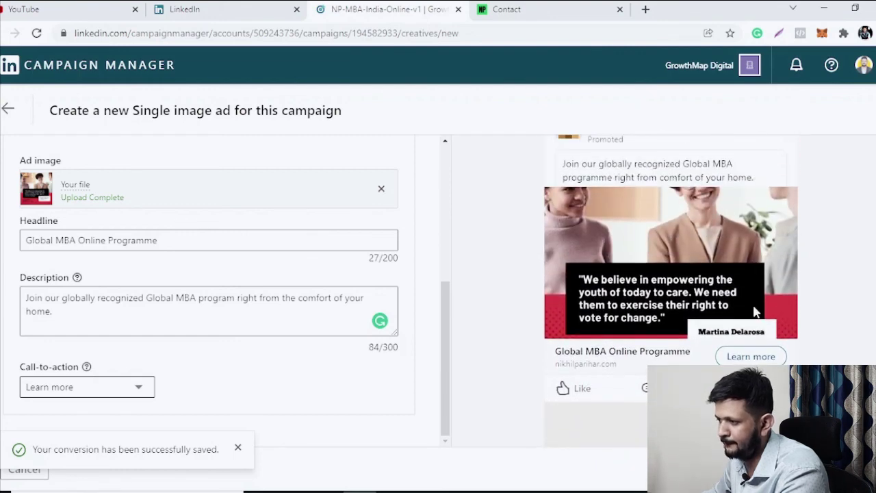
scroll(699, 328, up, 1)
scroll(706, 325, up, 2)
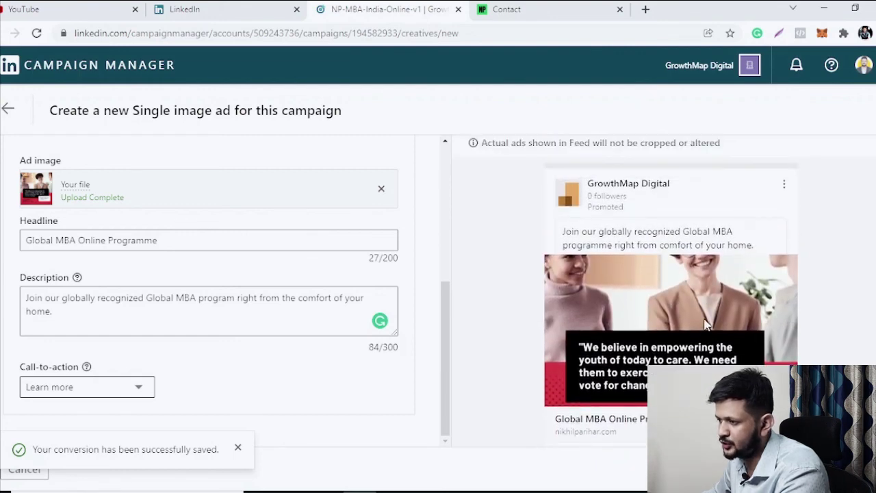
scroll(706, 326, down, 1)
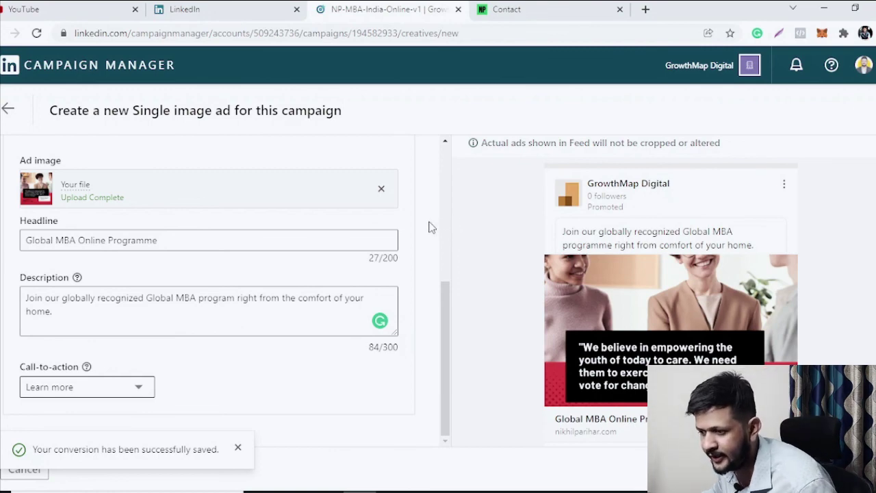
- Dismiss the conversion notification, check the completed ad fields and create the single image ad
click(237, 447)
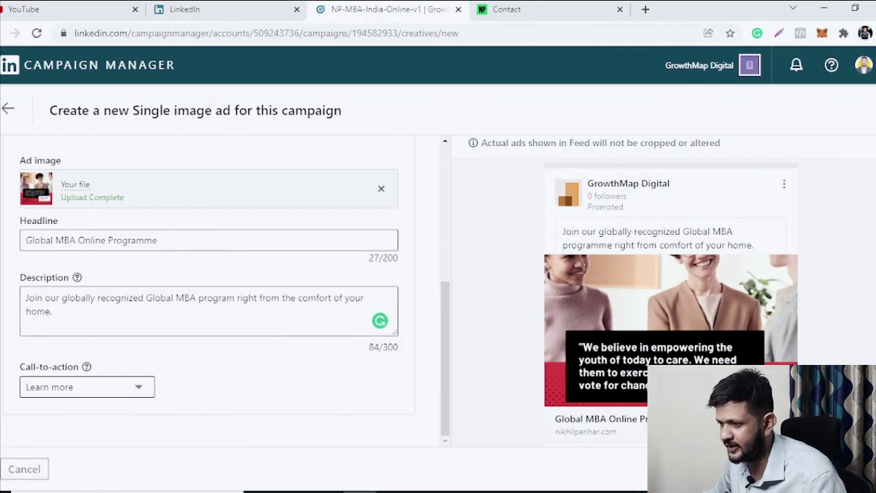
scroll(384, 348, up, 5)
scroll(384, 359, down, 1)
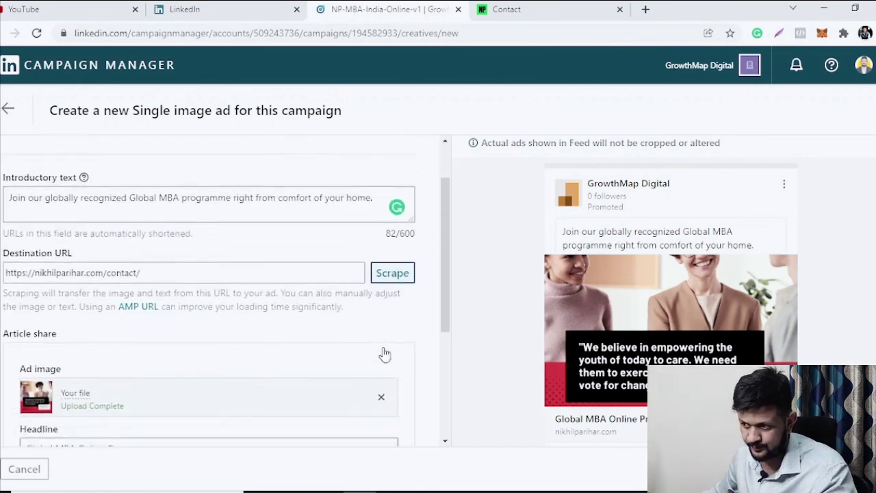
scroll(385, 354, down, 3)
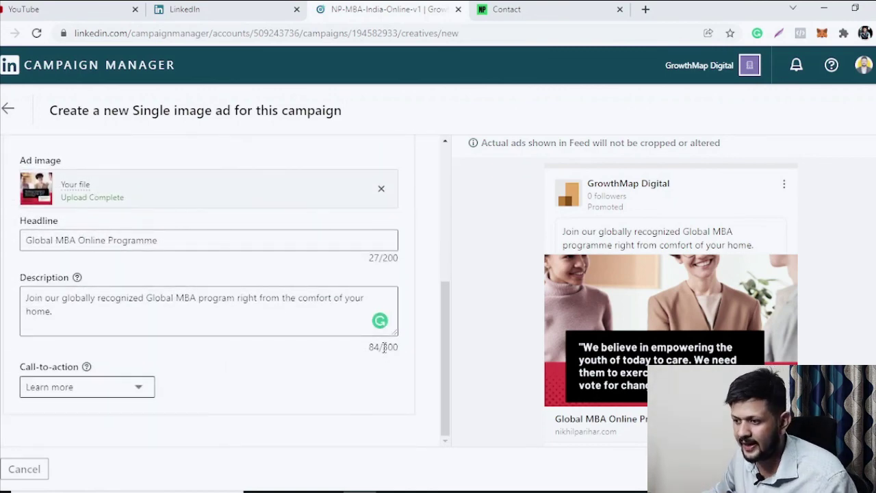
scroll(385, 348, up, 3)
click(832, 470)
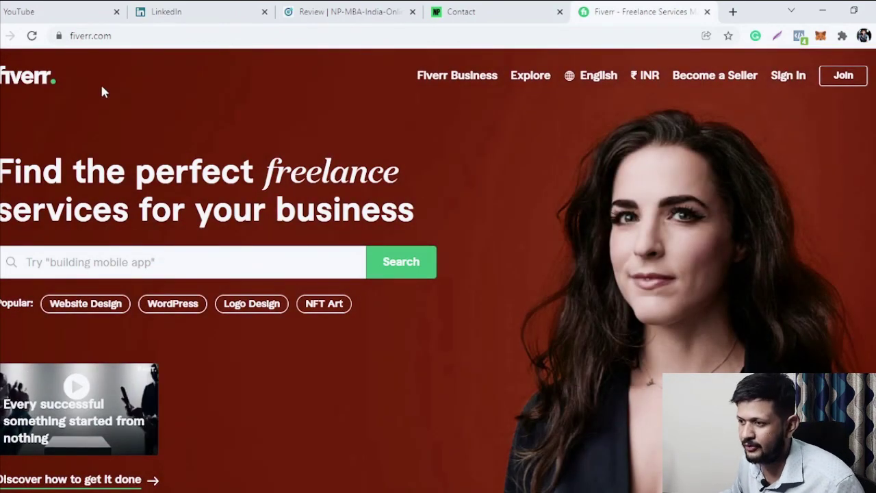
- On the Fiverr homepage, search for freelance services matching "linkedin ads"
click(141, 261)
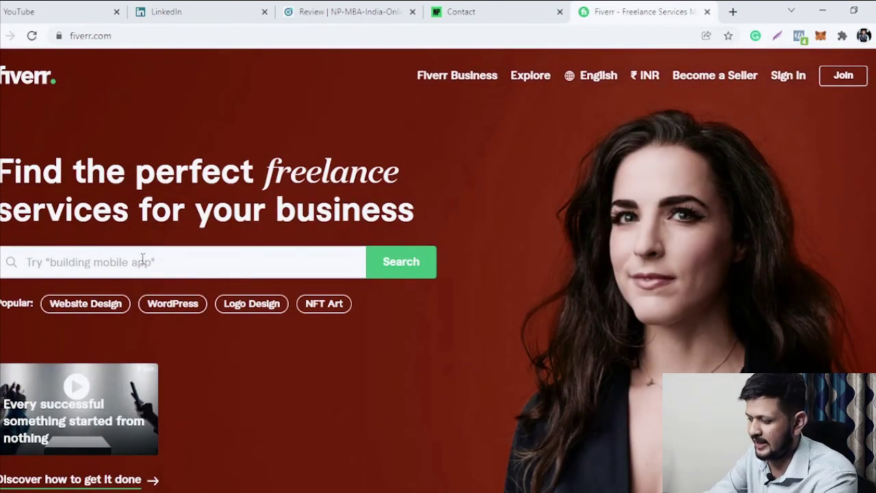
text(linkedin )
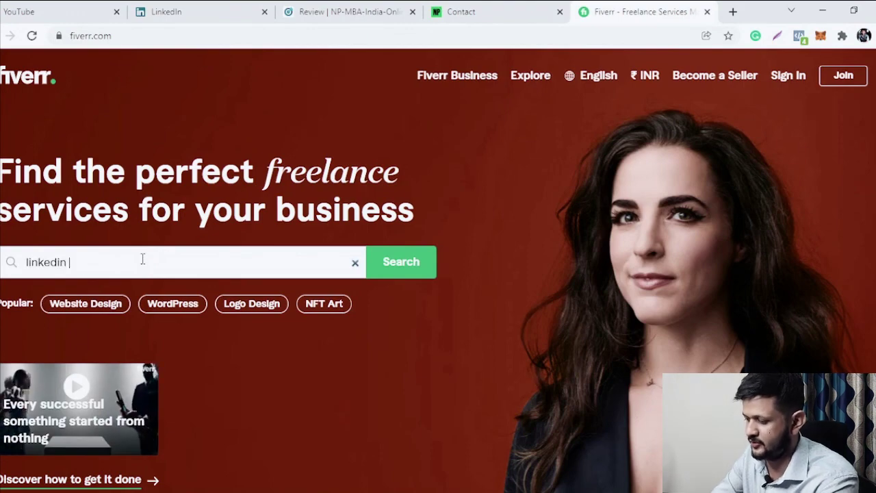
text(ads)
key(Return)
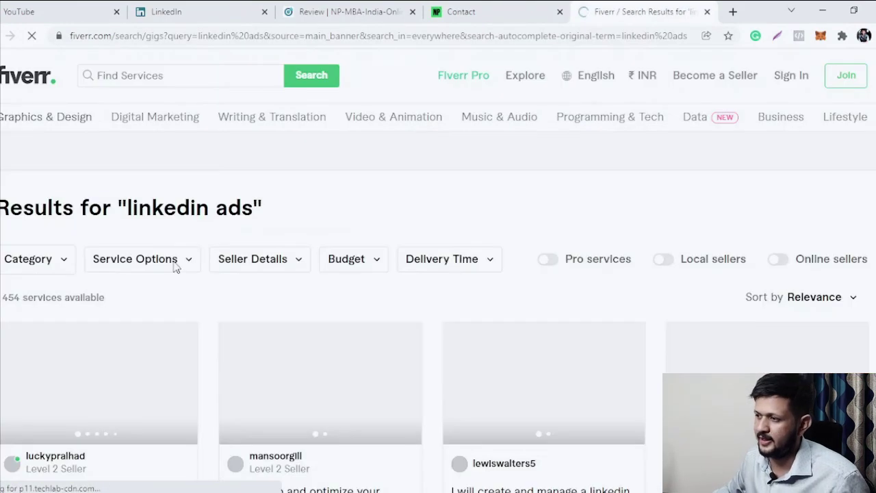
- Compare the listed LinkedIn ads services and their starting prices, and open the first gig offering hyper targeted LinkedIn ads setup
scroll(427, 296, down, 2)
scroll(484, 310, up, 2)
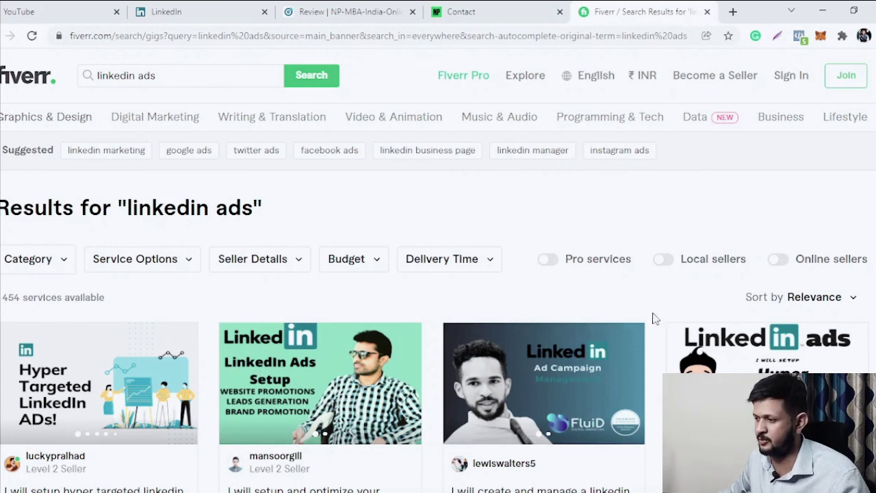
scroll(795, 321, down, 3)
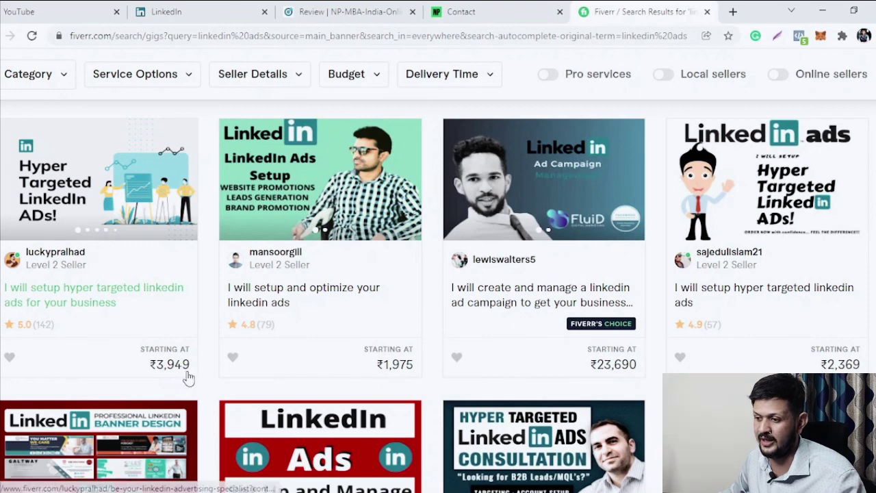
click(133, 202)
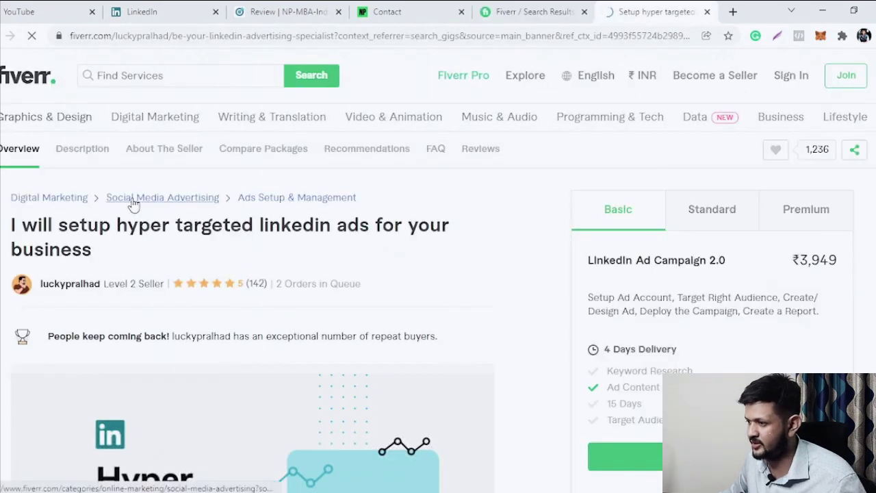